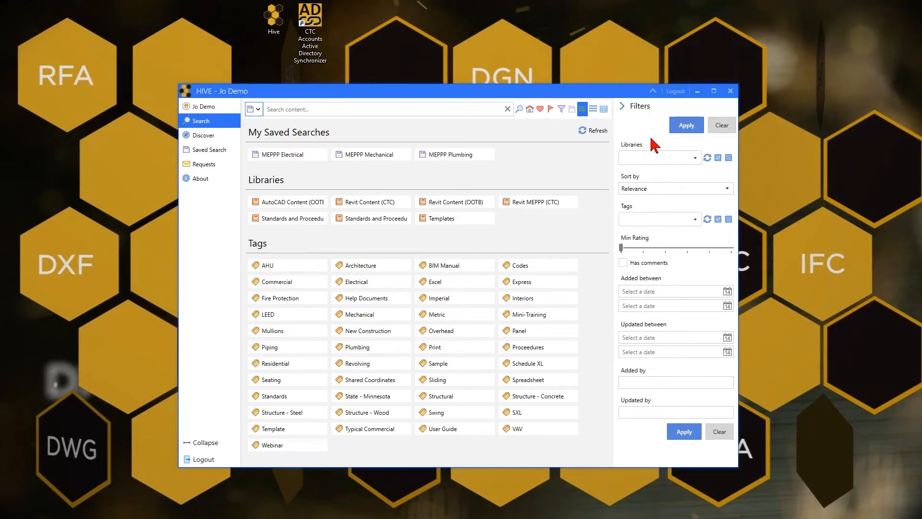
# - Hide the search filters and show them again
pyautogui.click(624, 106)
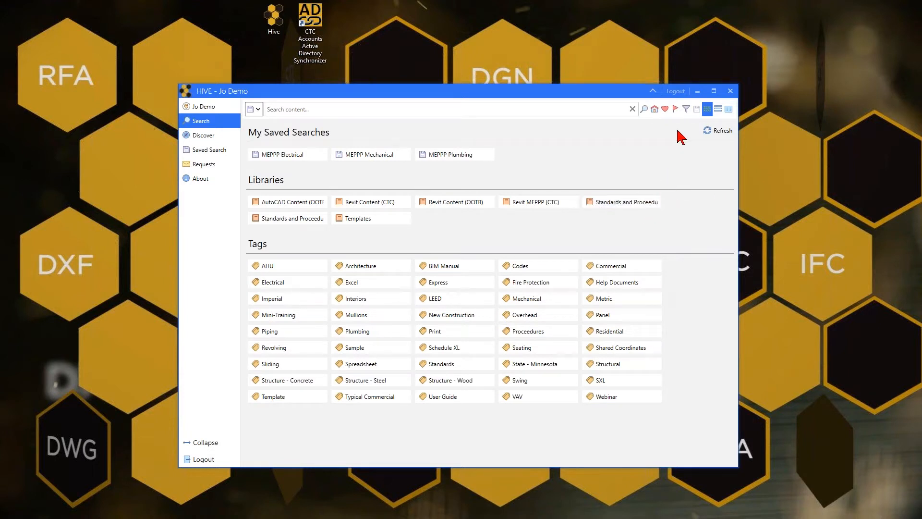
pyautogui.click(686, 110)
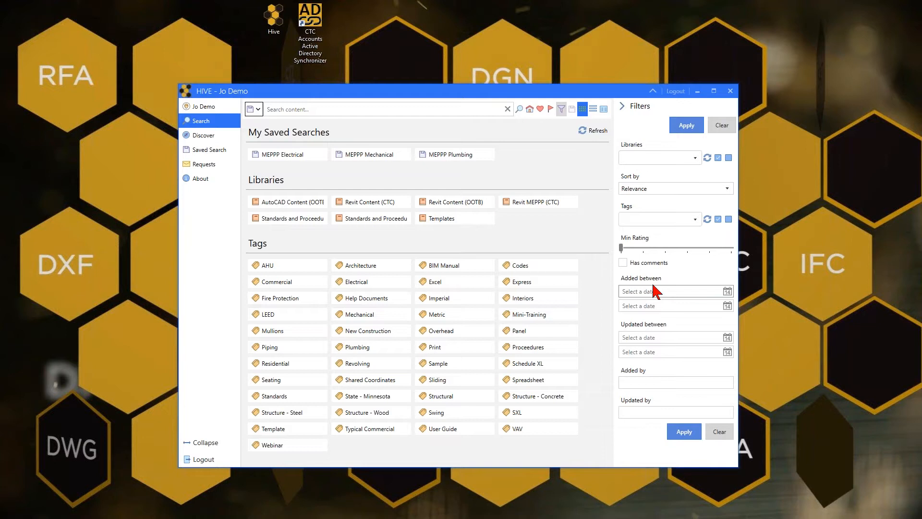
# - Look through the Discover, Saved Search and Requests pages, selecting the MEPPP Plumbing saved search, and return to the Search page
pyautogui.click(194, 137)
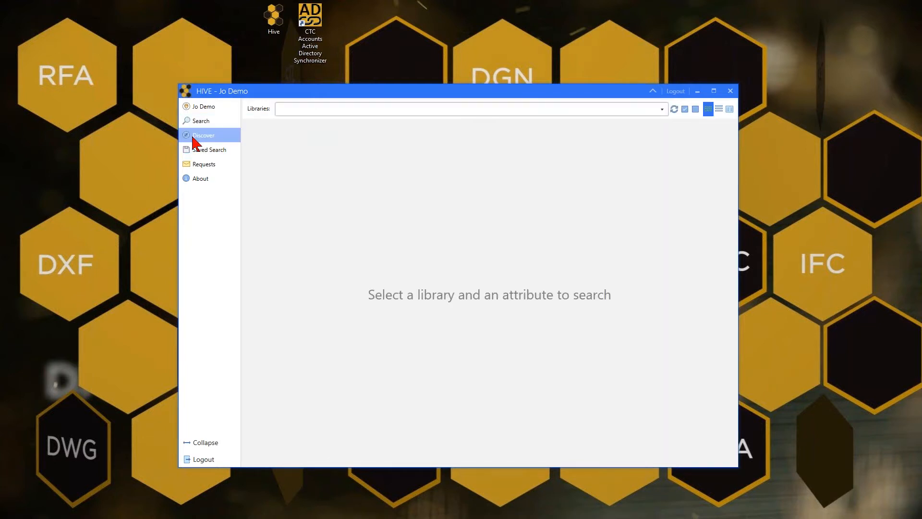
pyautogui.click(287, 110)
pyautogui.click(227, 183)
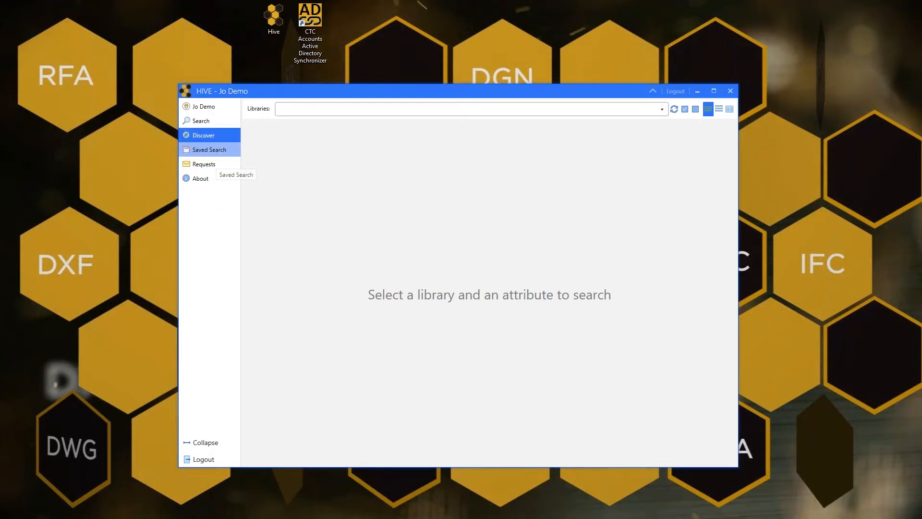
pyautogui.click(209, 150)
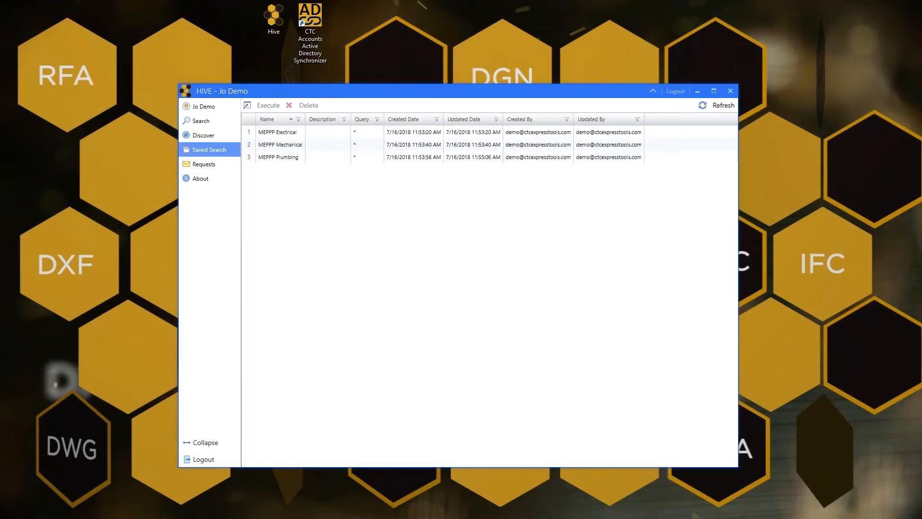
pyautogui.click(286, 157)
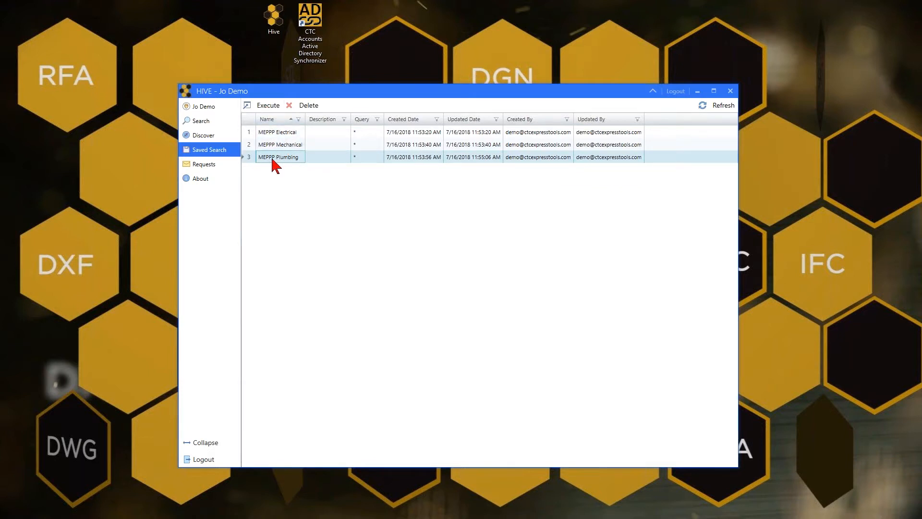
pyautogui.click(224, 165)
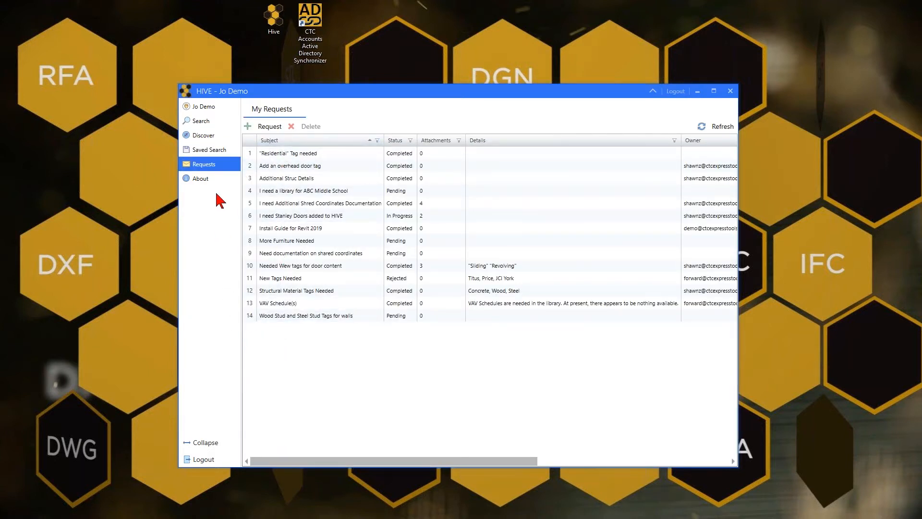
pyautogui.click(207, 126)
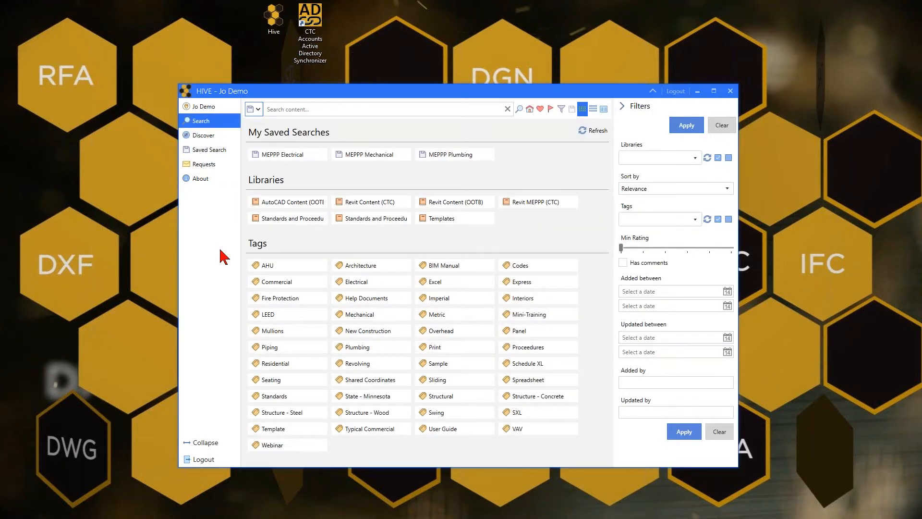
# - Search the content for "shared" and view 00301 Establishing Shared Coordinates.pdf, closing it when done
pyautogui.click(314, 110)
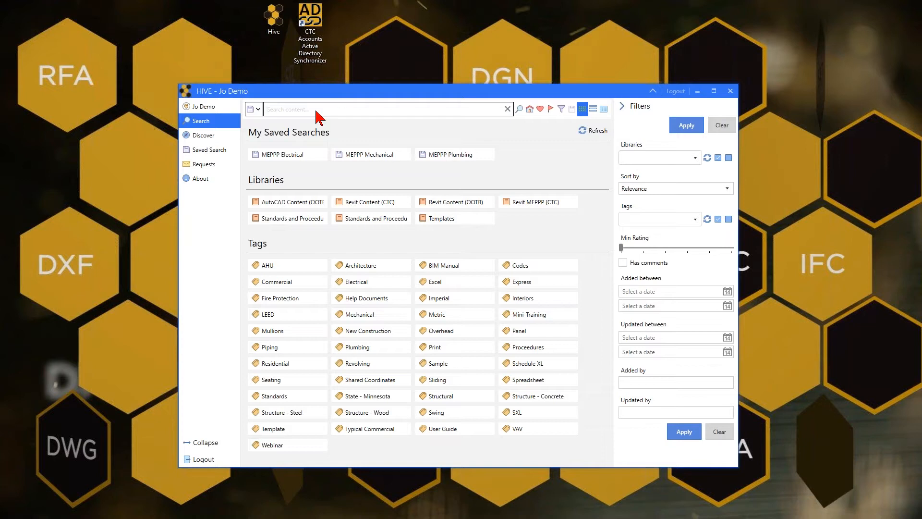
pyautogui.write('shared')
pyautogui.press('Return')
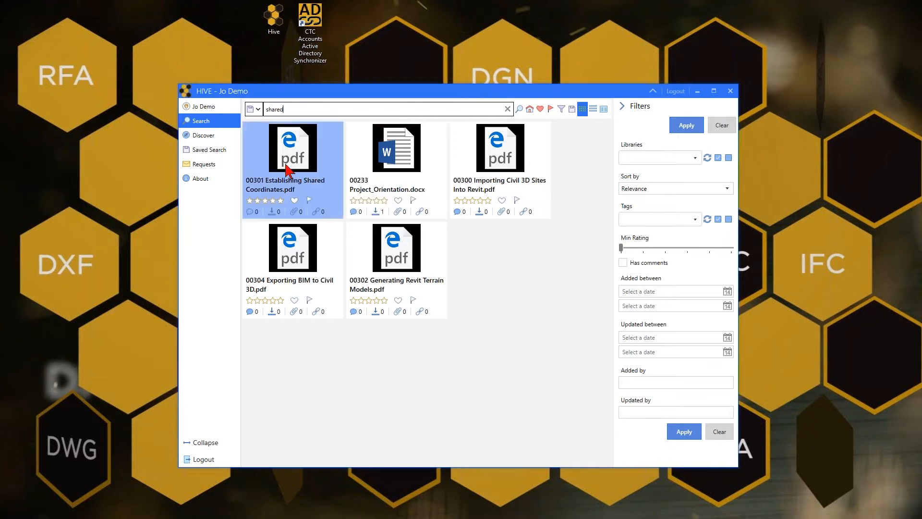
pyautogui.doubleClick(277, 194)
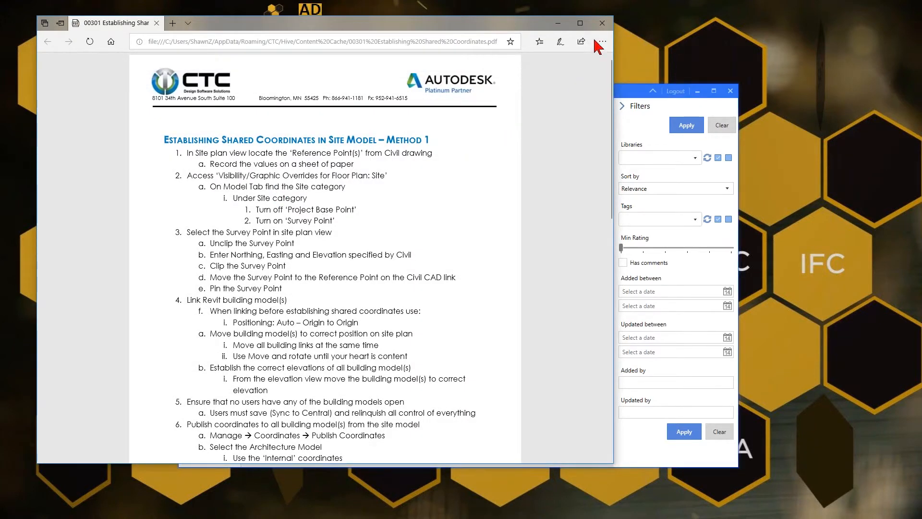
pyautogui.click(602, 23)
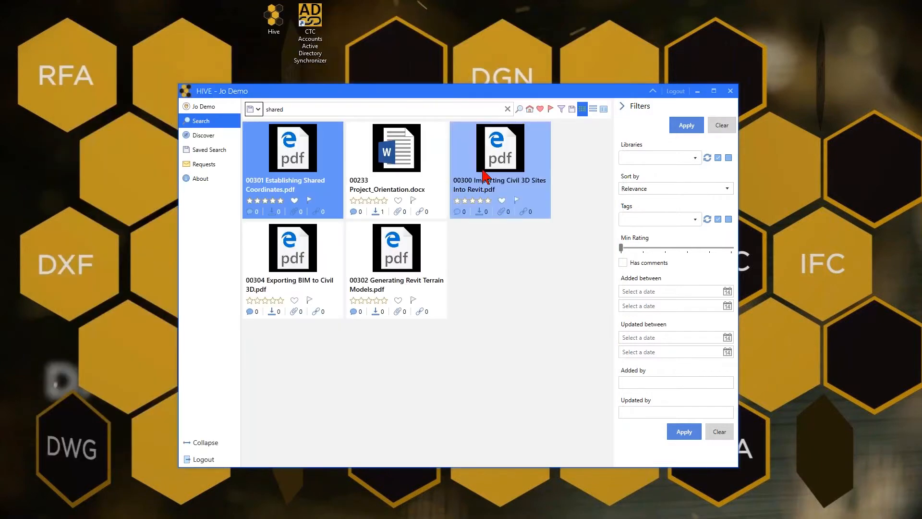
# - Open 00233 Project_Orientation.docx from the search results, read through its first pages and close it
pyautogui.click(376, 192)
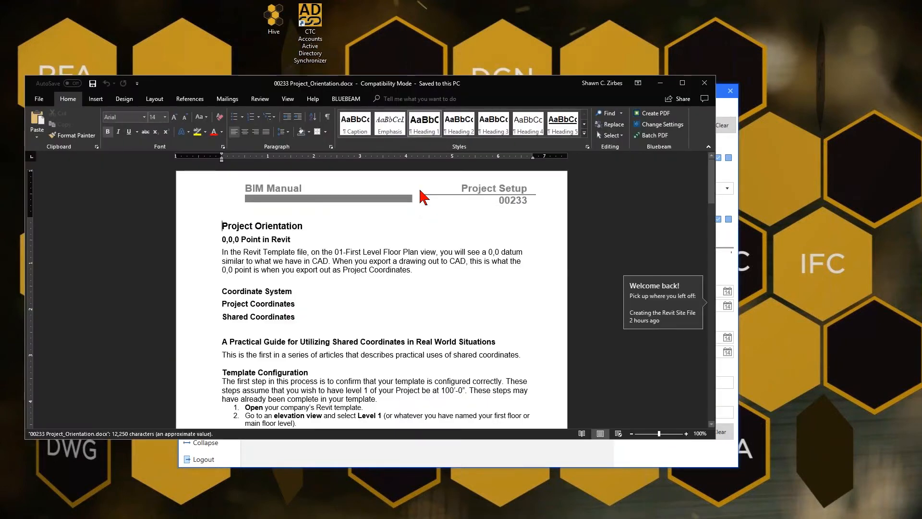
pyautogui.scroll(-10, 424, 197)
pyautogui.scroll(-2, 424, 197)
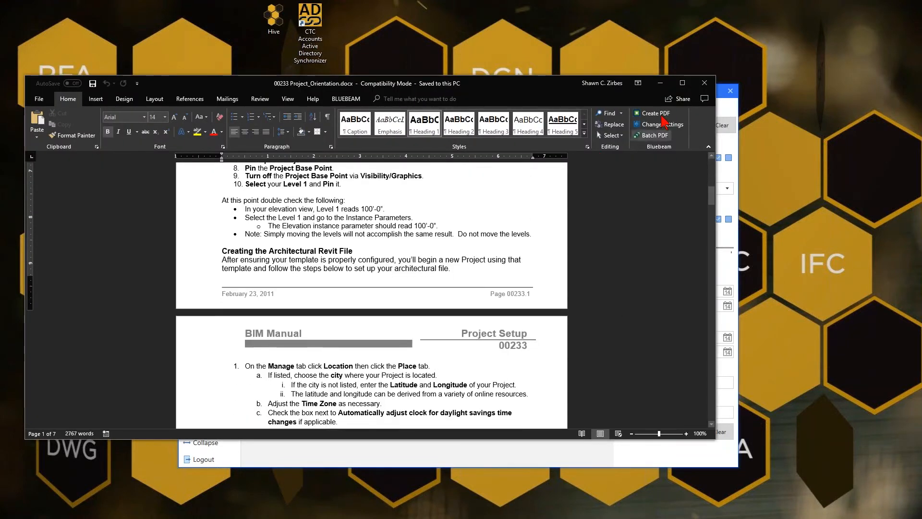
pyautogui.click(704, 83)
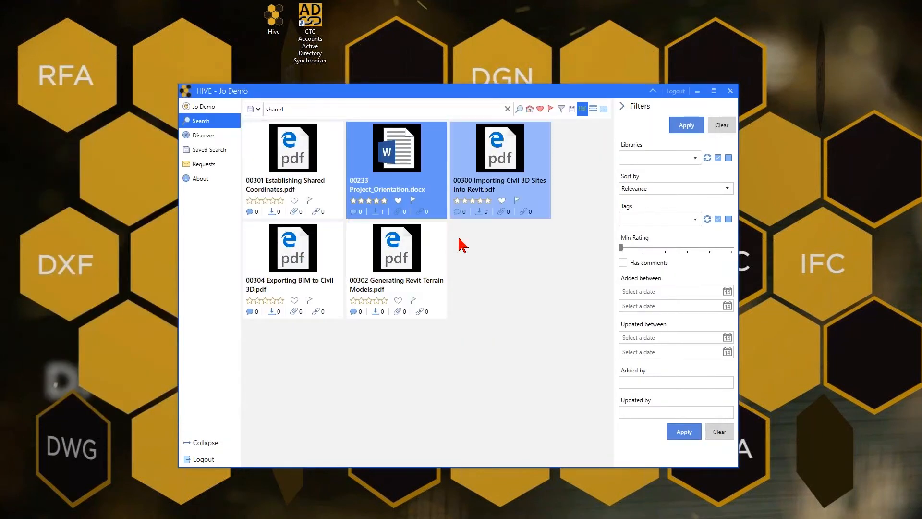
# - Close the standalone HIVE window, switch to Revit and open HIVE from there
pyautogui.doubleClick(292, 109)
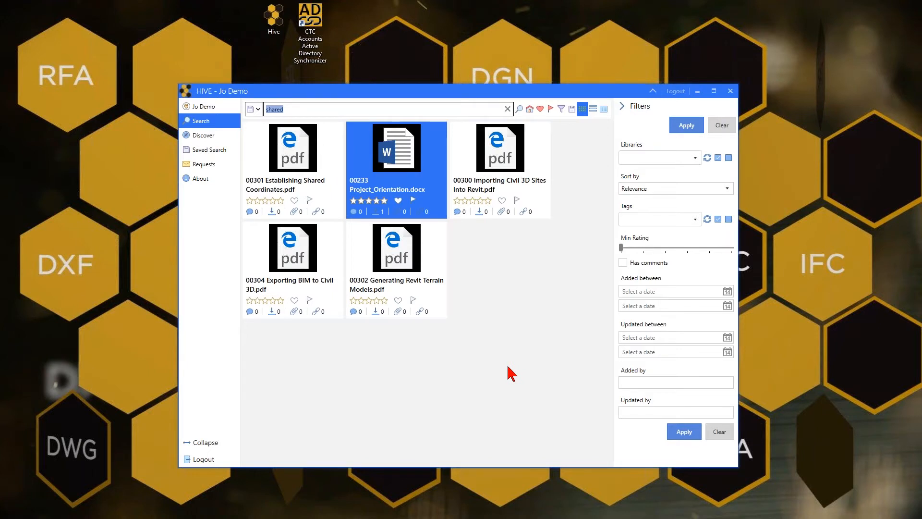
pyautogui.click(730, 92)
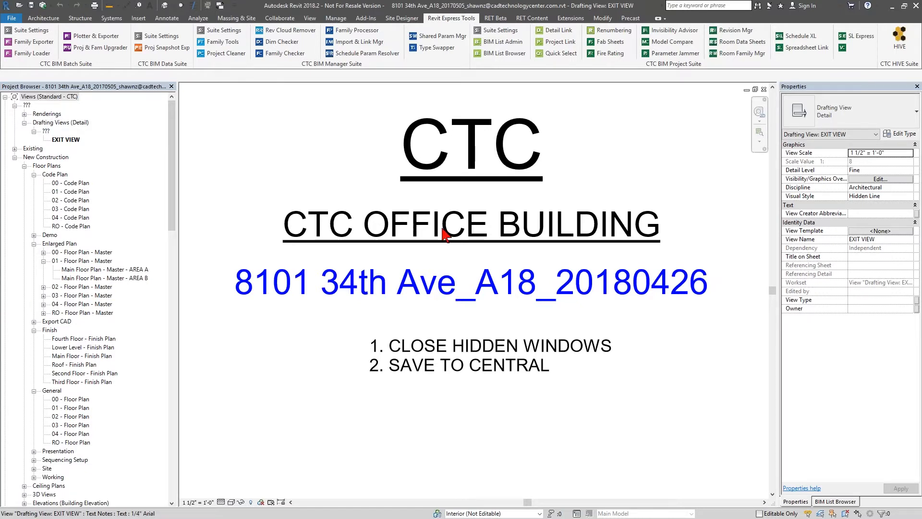
pyautogui.moveTo(491, 363); pyautogui.dragTo(492, 404, button='middle')
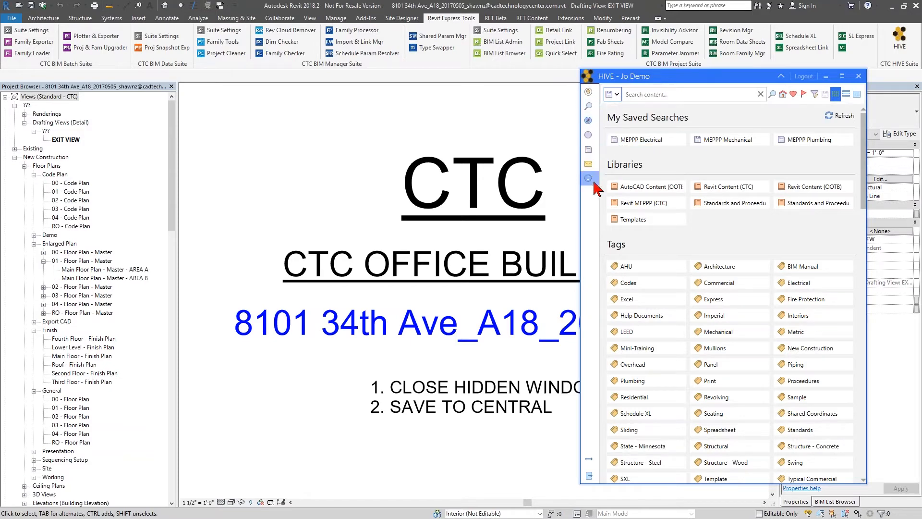
# - Expand the HIVE navigation labels and collapse them to icons again
pyautogui.click(590, 460)
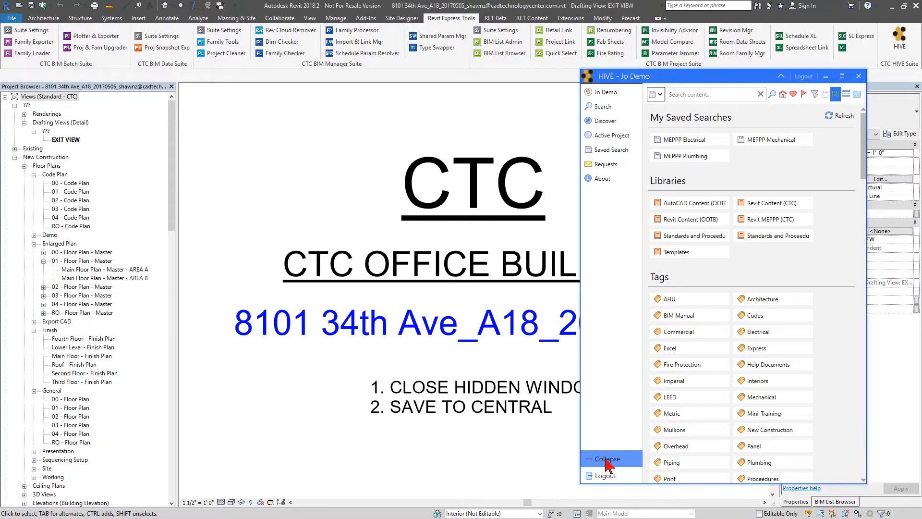
pyautogui.click(607, 459)
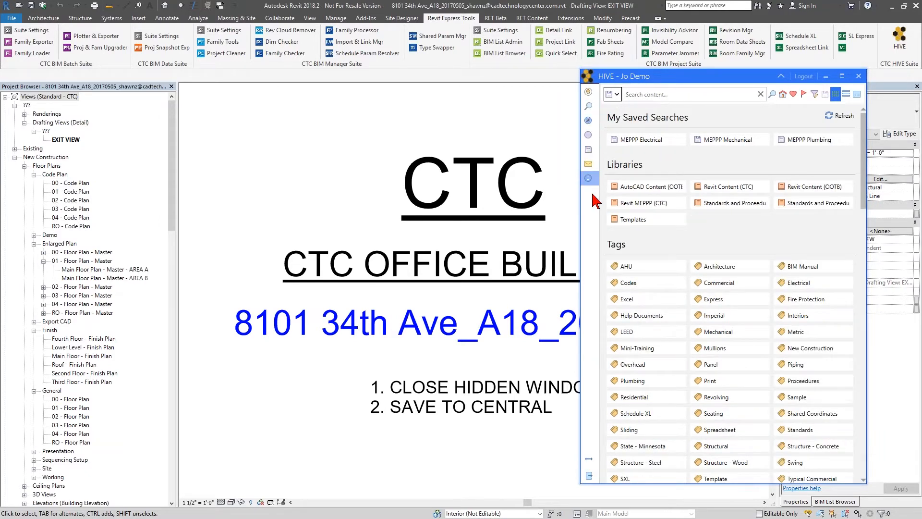
pyautogui.click(589, 459)
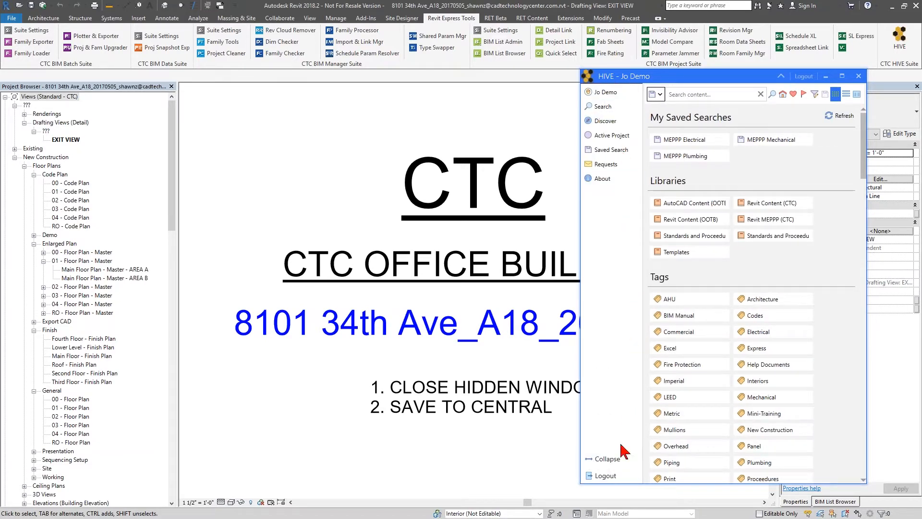
pyautogui.click(608, 459)
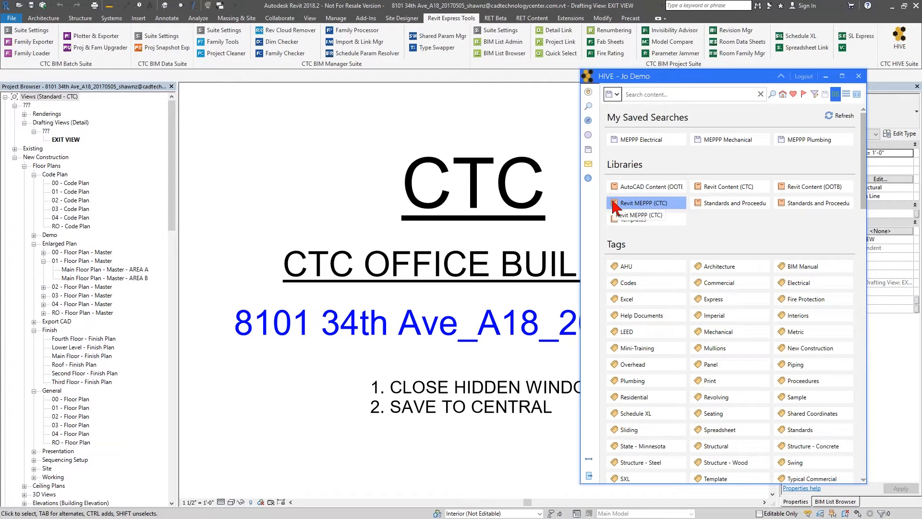
pyautogui.moveTo(614, 221); pyautogui.dragTo(614, 233)
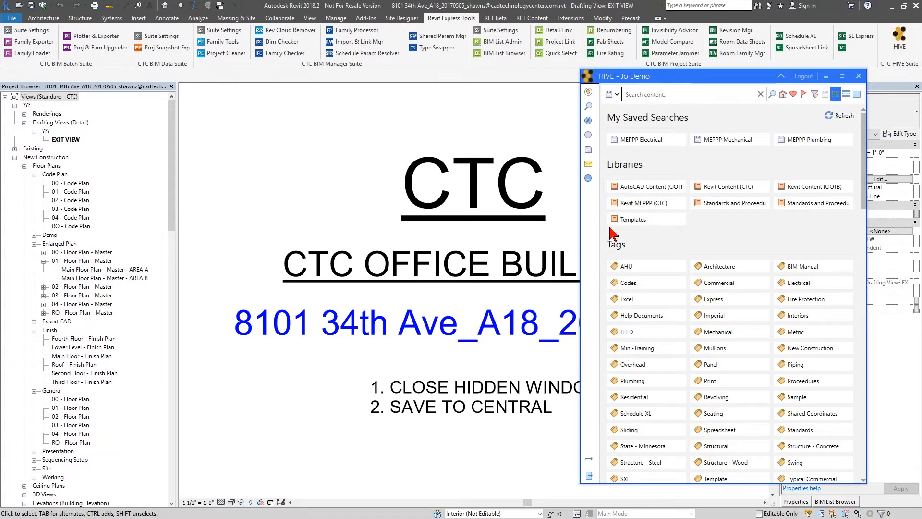
# - Search the HIVE content for "template"
pyautogui.click(658, 95)
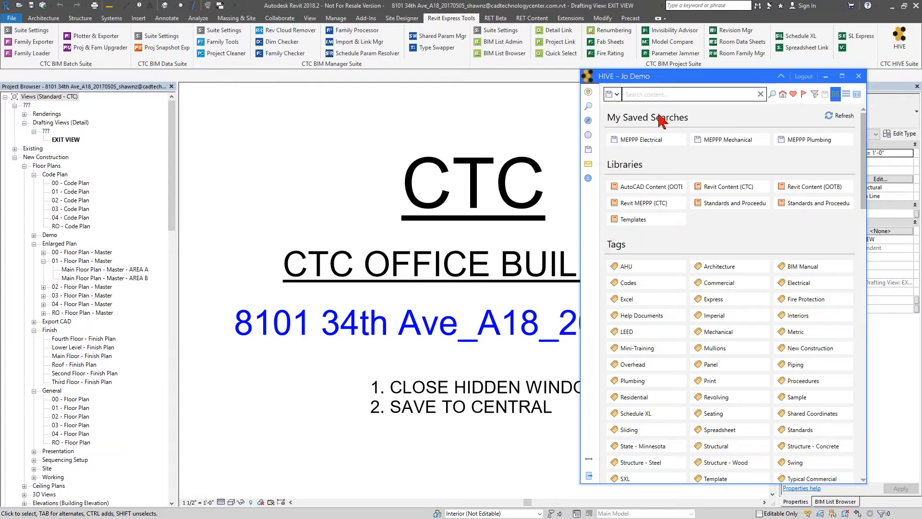
pyautogui.write('tempplate')
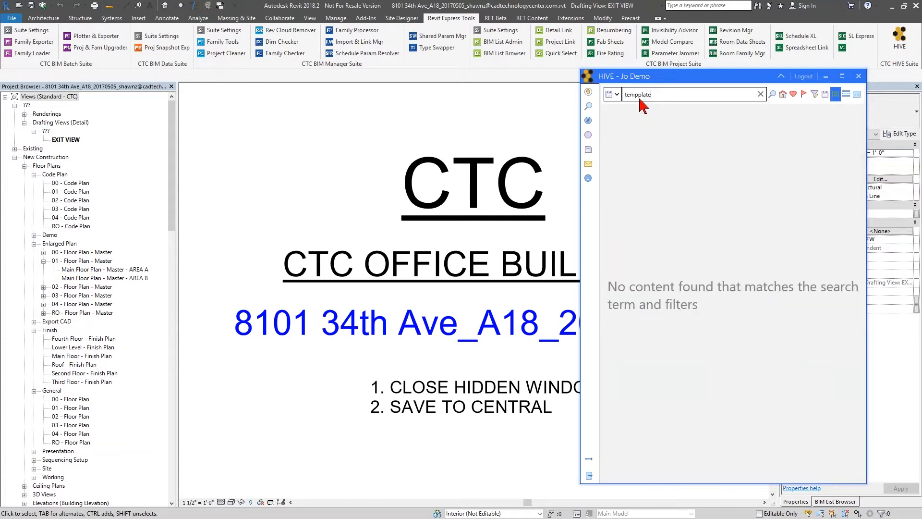
pyautogui.click(639, 98)
pyautogui.press('BackSpace')
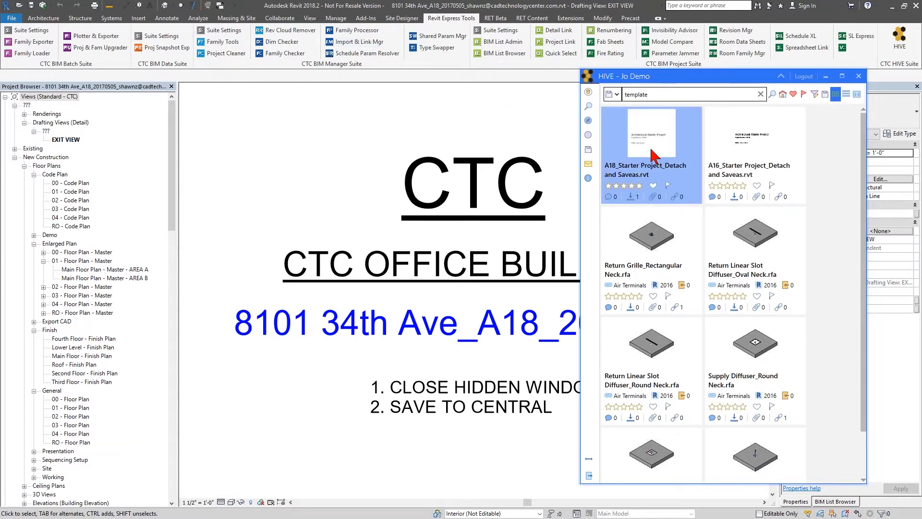
# - Open A18_Starter Project_Detach and Saveas.rvt from the results, detached from central with worksets preserved
pyautogui.moveTo(654, 156)
pyautogui.doubleClick(654, 153)
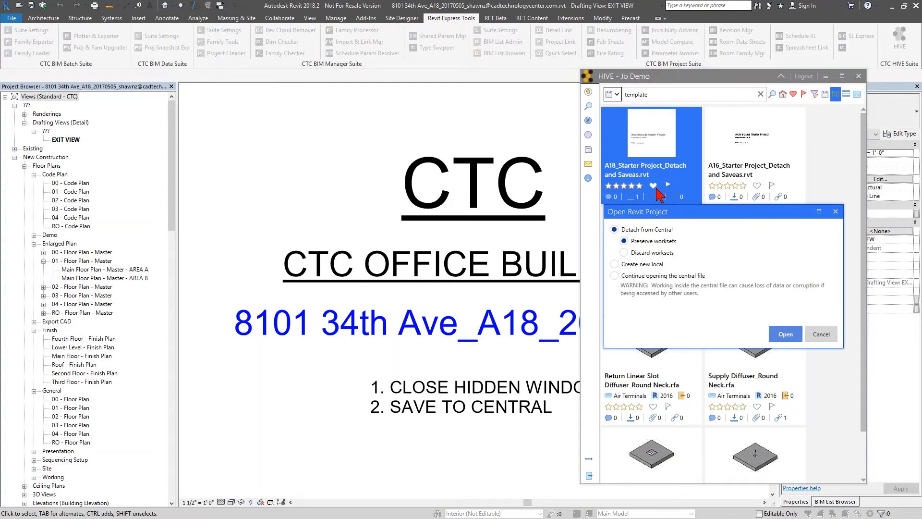
pyautogui.moveTo(638, 219); pyautogui.dragTo(629, 219)
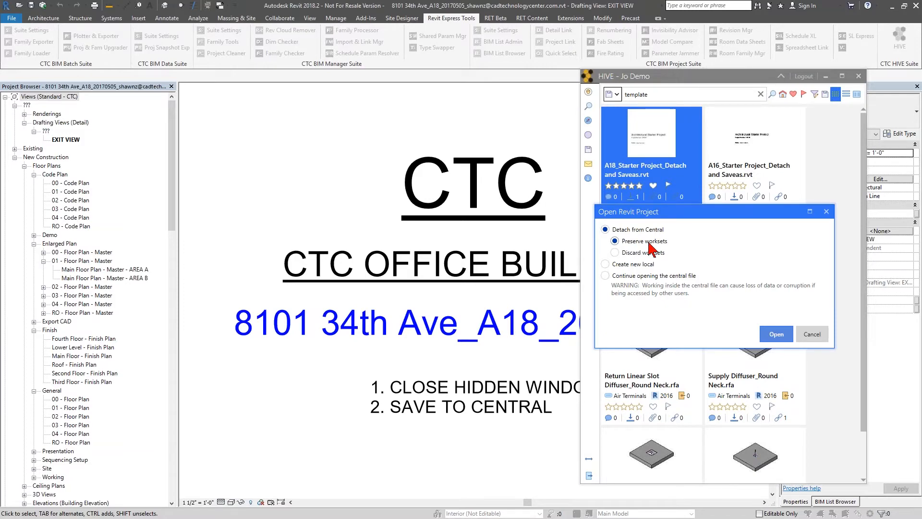
pyautogui.click(775, 334)
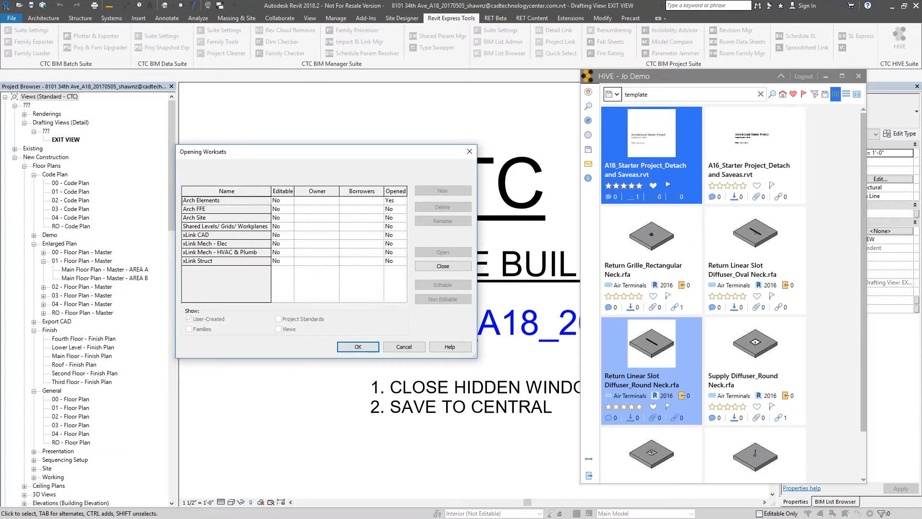
# - Set all listed worksets, from Arch Elements to xLink Struct, to open and load the project
pyautogui.moveTo(246, 200); pyautogui.dragTo(252, 265)
pyautogui.click(440, 252)
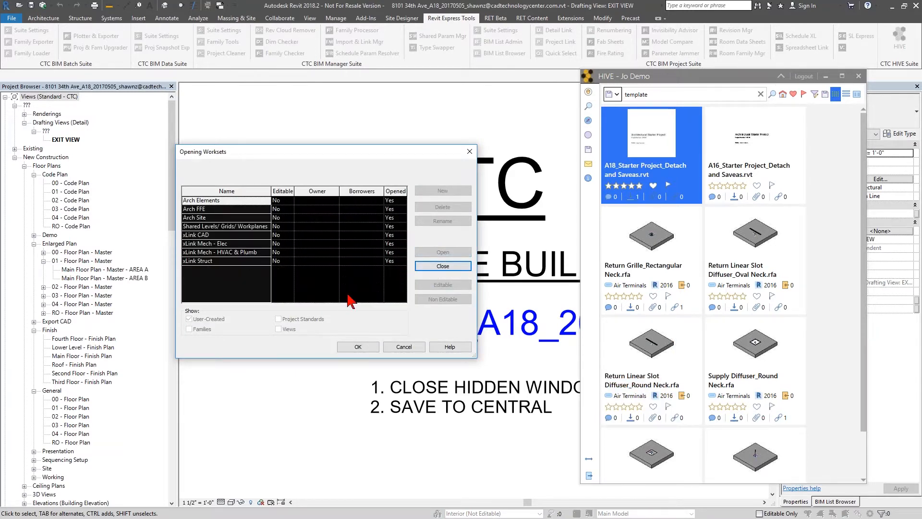
pyautogui.click(365, 348)
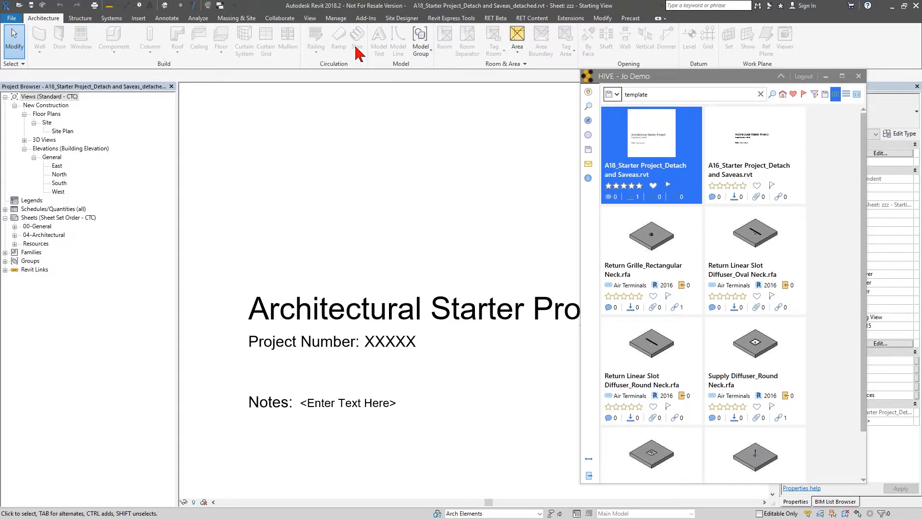
# - Open View Creator and include the Lower Level, Main Level, Second Level and Roof for new plan views
pyautogui.click(461, 20)
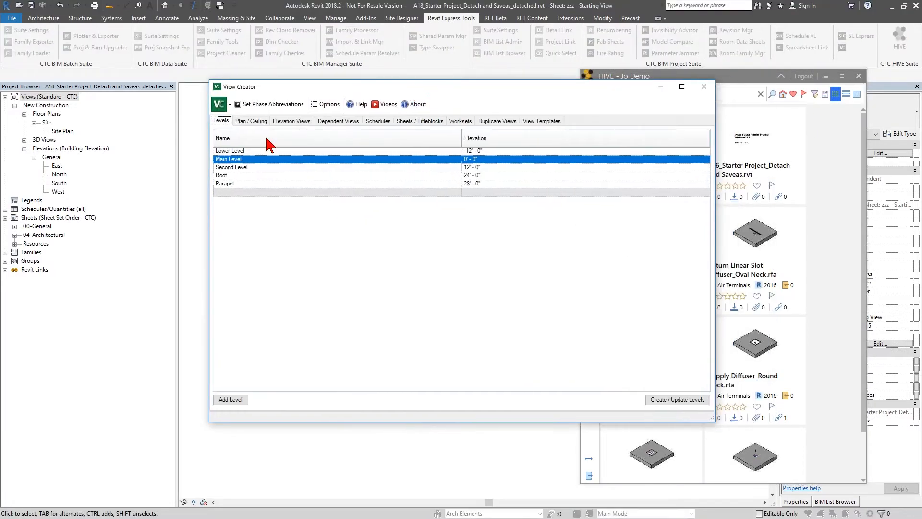
pyautogui.click(252, 120)
pyautogui.click(315, 165)
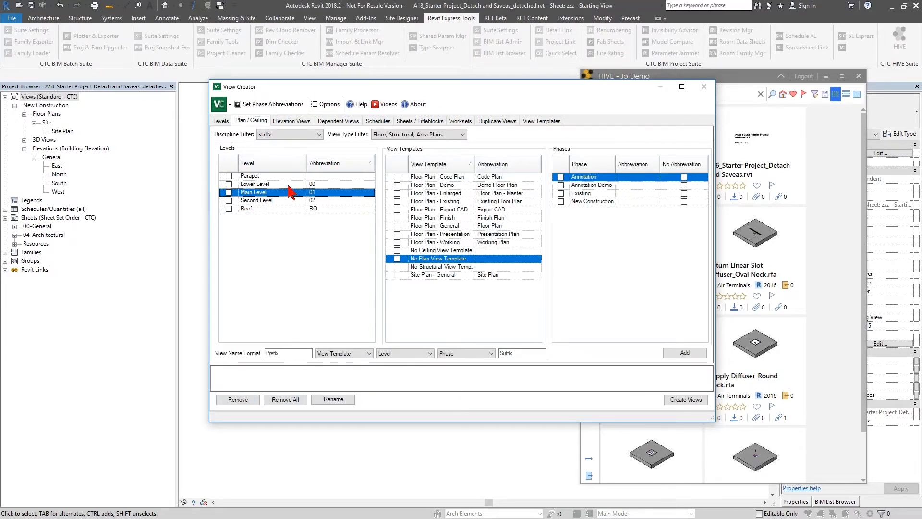
pyautogui.click(229, 182)
pyautogui.click(228, 192)
pyautogui.click(229, 200)
pyautogui.click(228, 209)
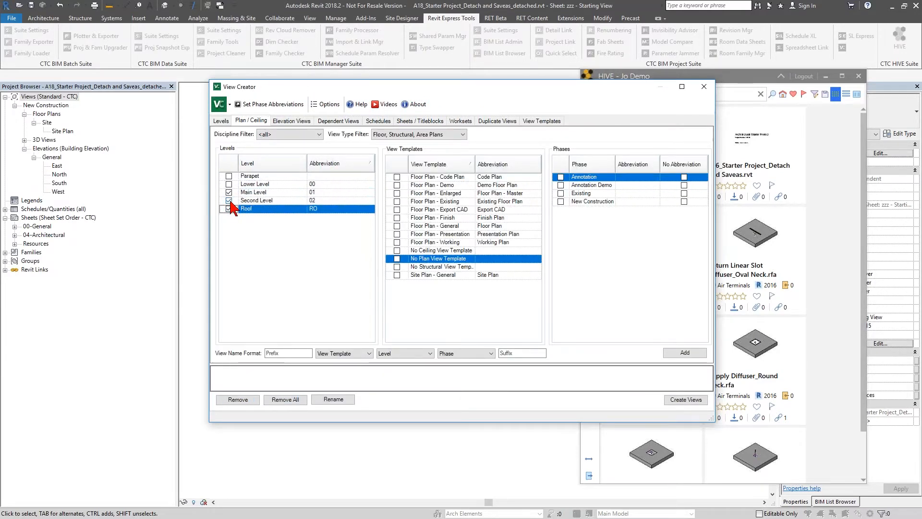
pyautogui.click(229, 184)
# - Include the Floor Plan view templates Demo, Code Plan, Finish, General and Presentation for the new plan views
pyautogui.click(397, 185)
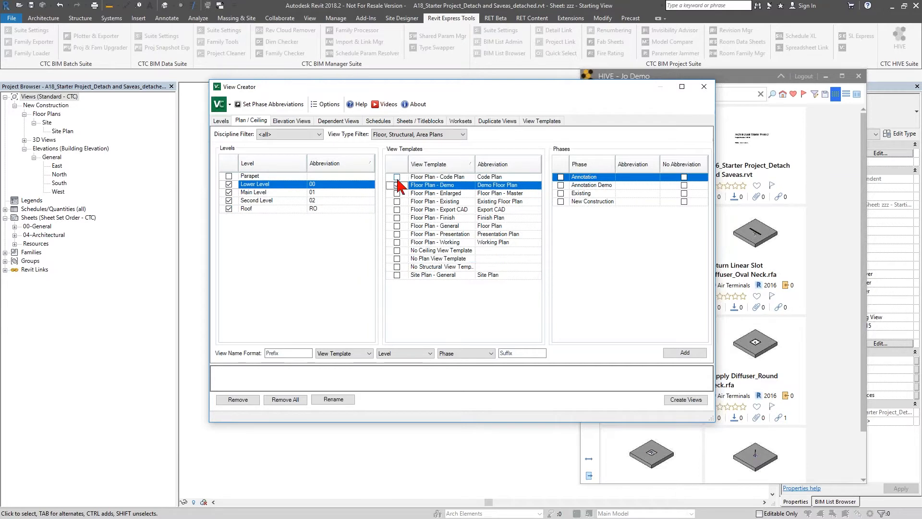
pyautogui.click(396, 177)
pyautogui.click(397, 217)
pyautogui.click(396, 226)
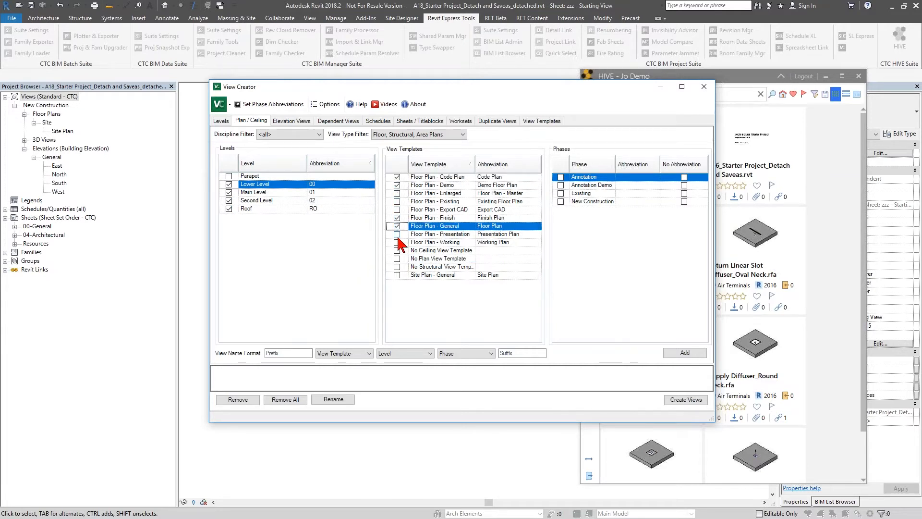
pyautogui.click(396, 234)
# - Use the New Construction phase with no abbreviation, and generate the plan views for the chosen levels and view templates
pyautogui.click(561, 201)
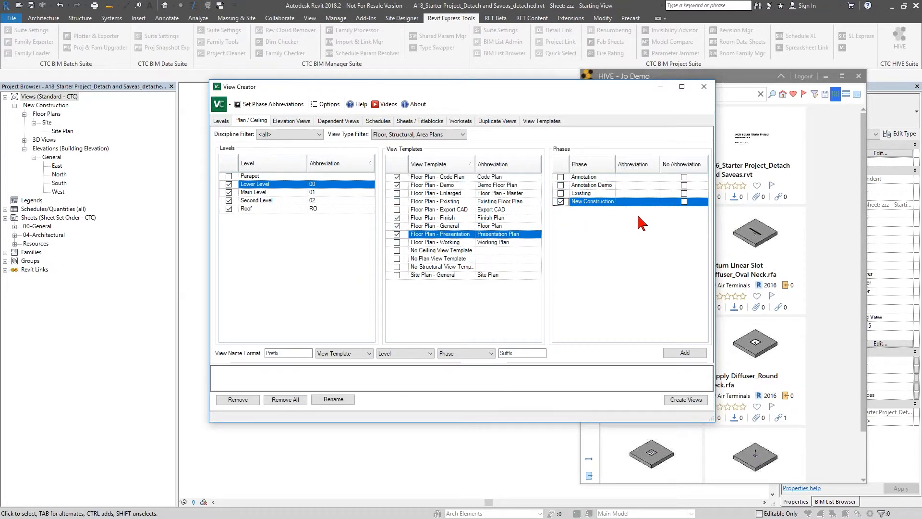
pyautogui.click(684, 201)
pyautogui.click(685, 354)
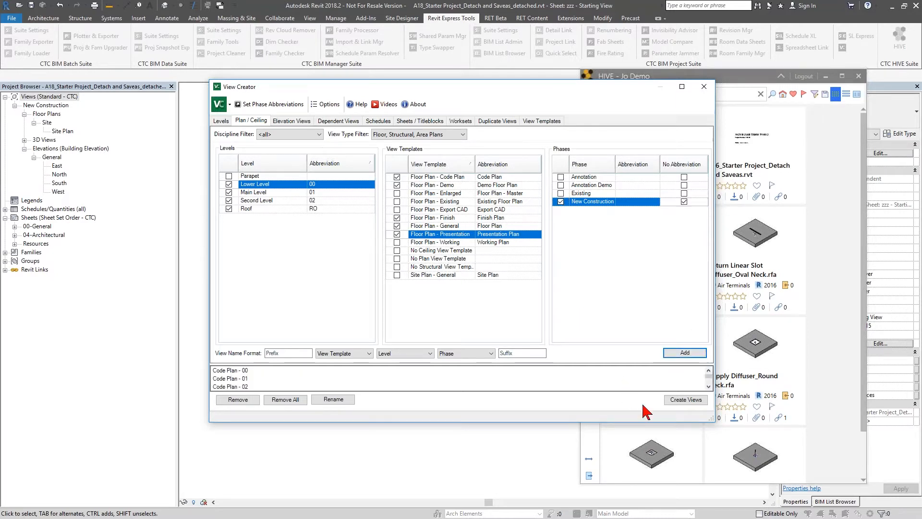
pyautogui.click(685, 399)
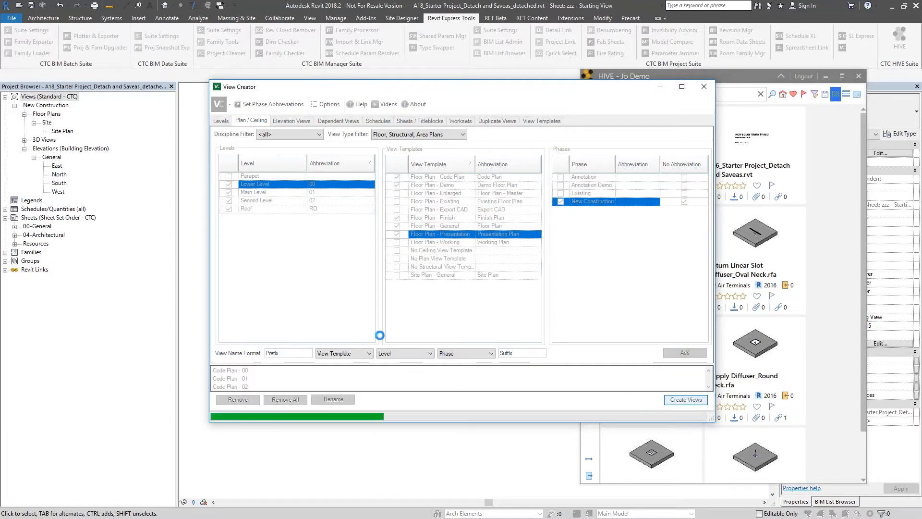
pyautogui.click(520, 269)
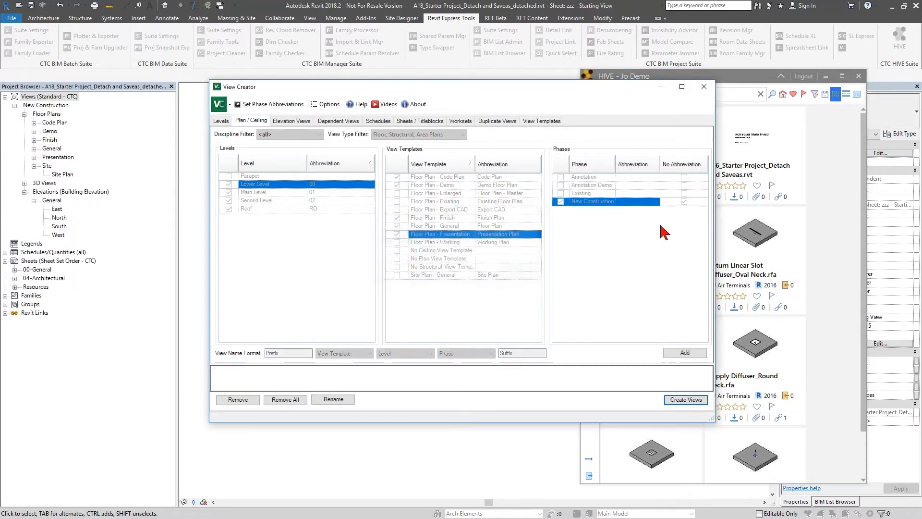
pyautogui.click(704, 86)
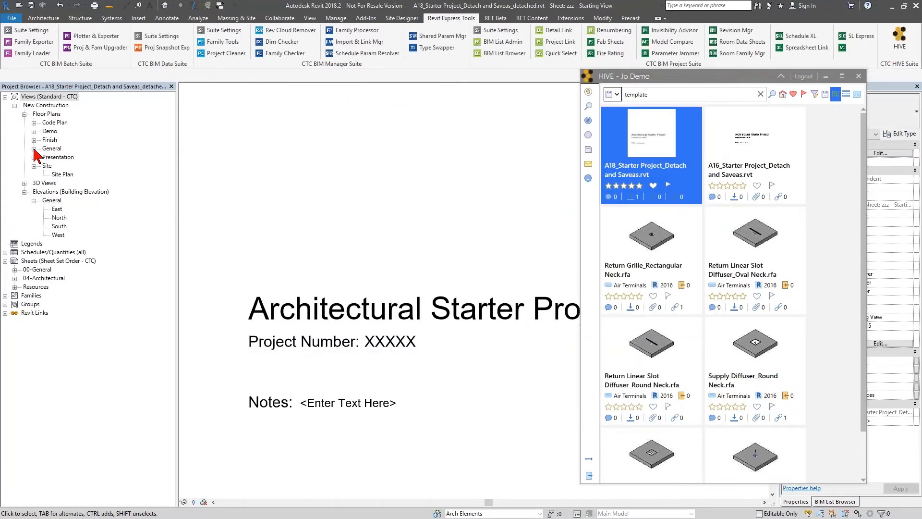
# - Open the Floor Plan - 01 view from the General floor plans
pyautogui.click(34, 148)
pyautogui.doubleClick(70, 166)
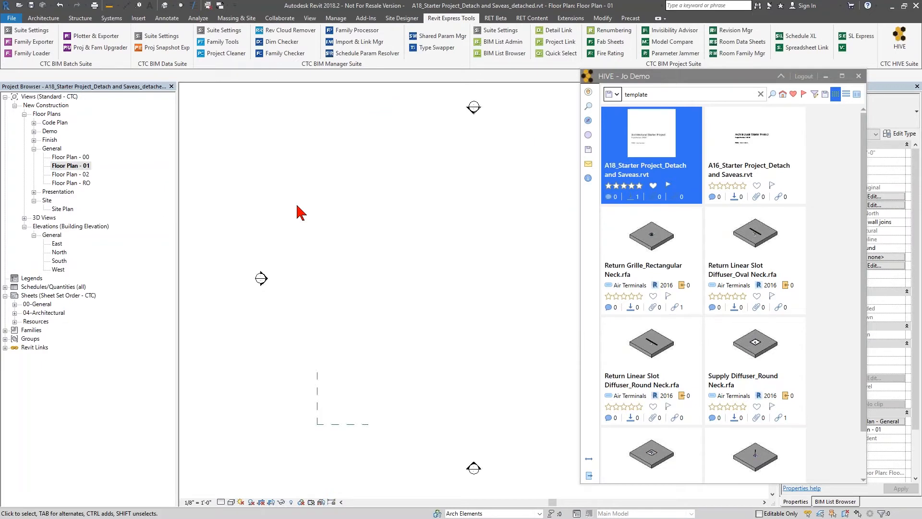
pyautogui.moveTo(464, 288)
pyautogui.mouseDown(button='middle')
pyautogui.moveTo(364, 276)
pyautogui.moveTo(485, 281)
pyautogui.mouseUp(button='middle')
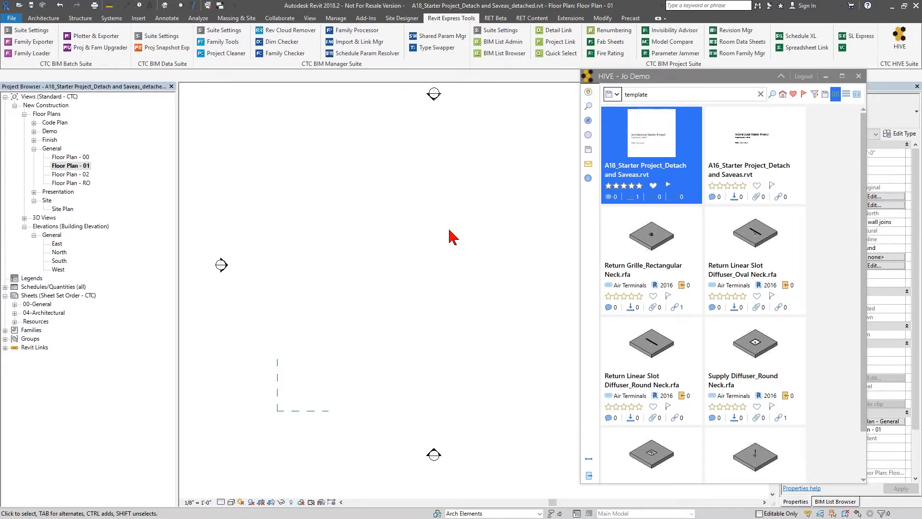
# - Draw a rectangle of exterior walls about 106' by 60'-6" between the elevation markers
pyautogui.press('w')
pyautogui.press('a')
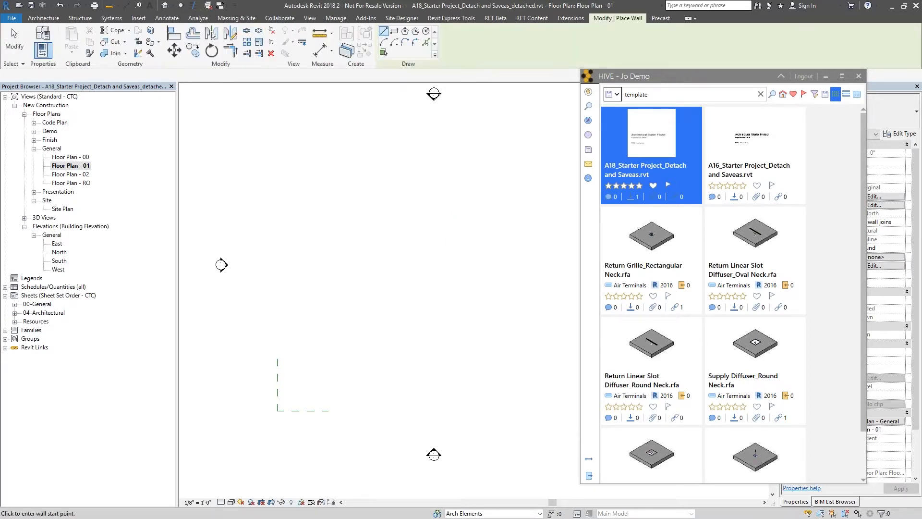
pyautogui.click(393, 31)
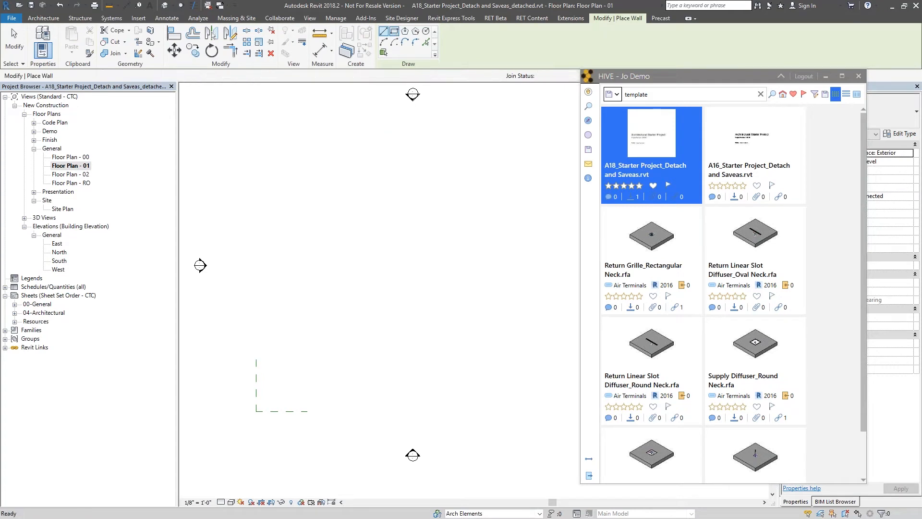
pyautogui.click(272, 178)
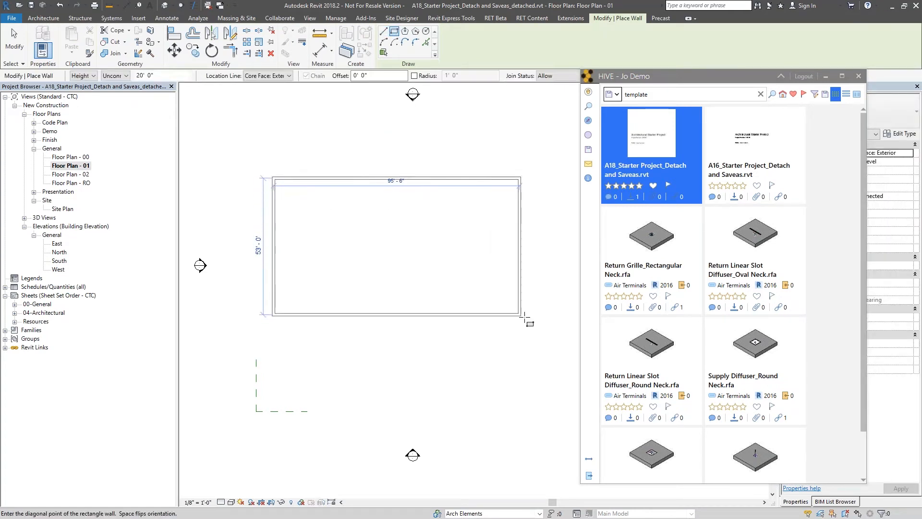
pyautogui.click(547, 335)
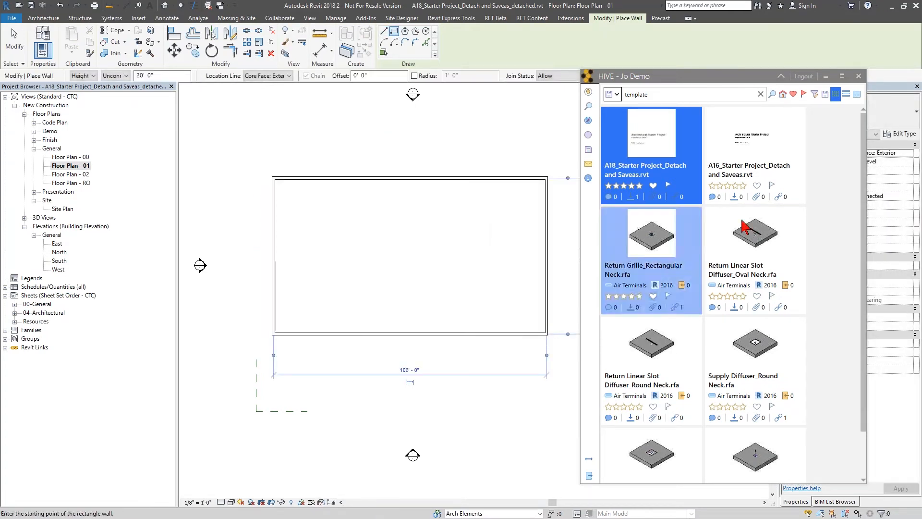
# - Collapse the HIVE window and review the wall types available in the project
pyautogui.click(781, 76)
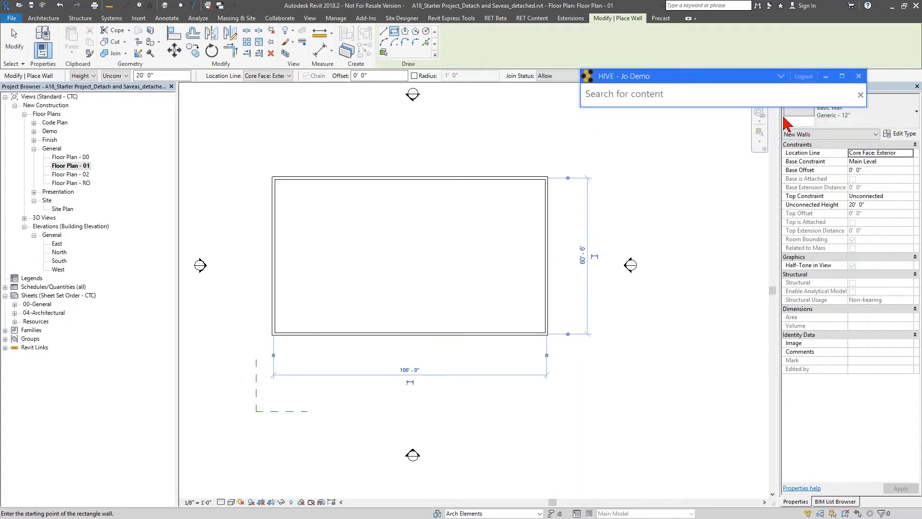
pyautogui.click(832, 120)
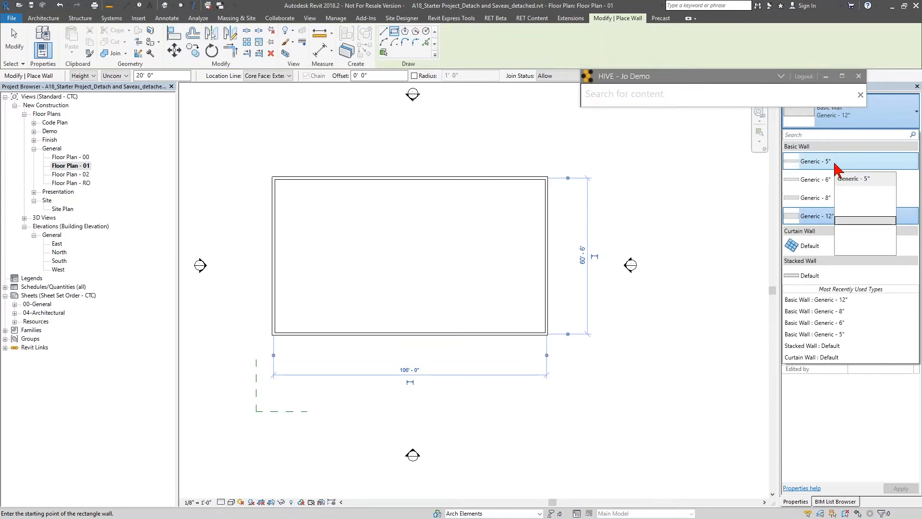
pyautogui.click(333, 18)
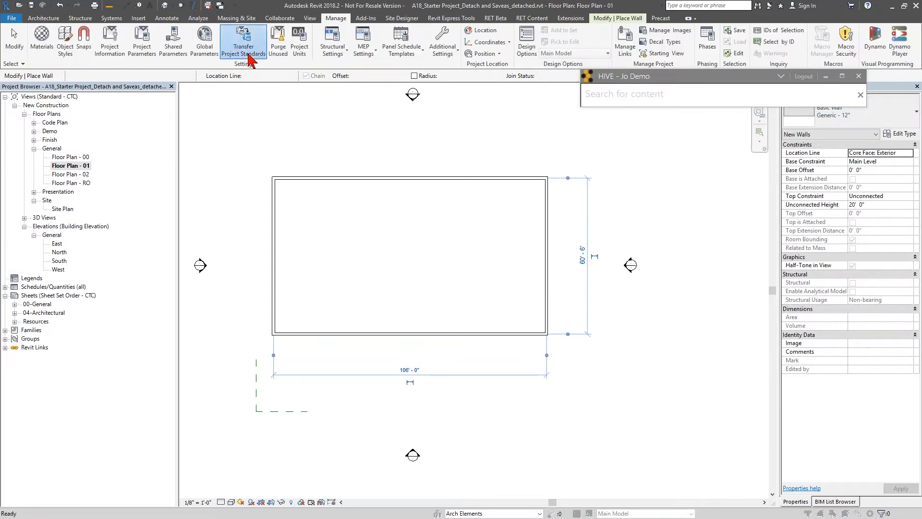
pyautogui.click(249, 56)
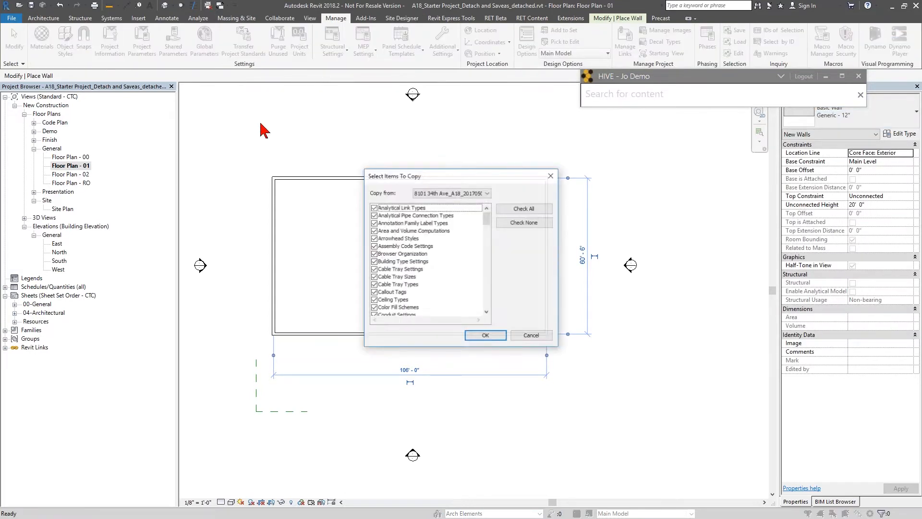
pyautogui.click(524, 222)
pyautogui.moveTo(487, 220); pyautogui.dragTo(487, 303)
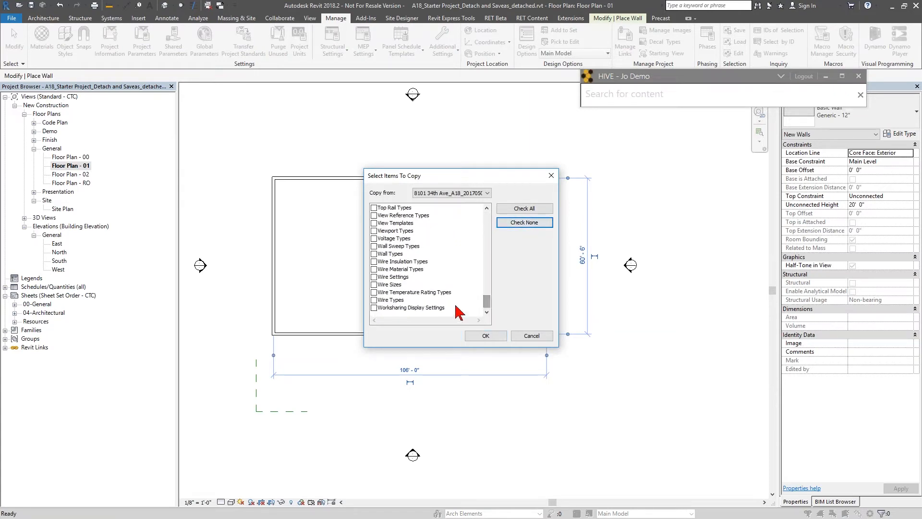
pyautogui.click(373, 253)
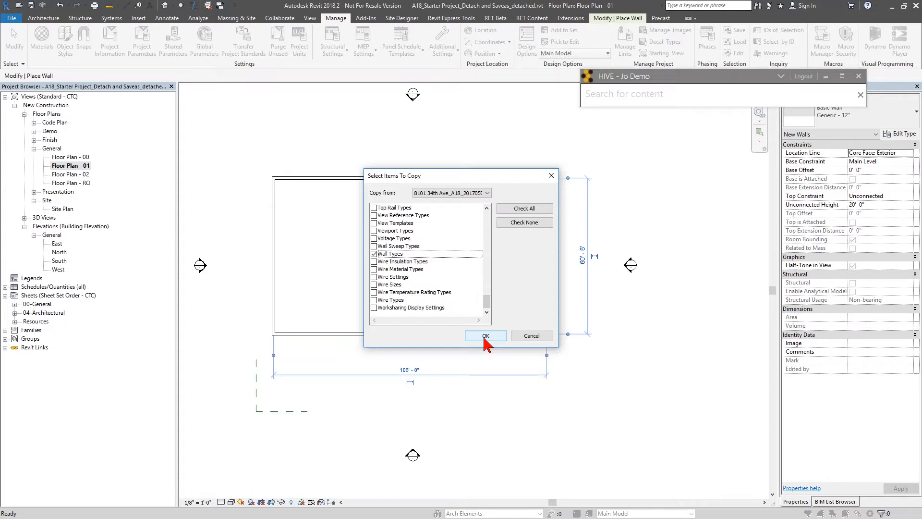
pyautogui.click(530, 335)
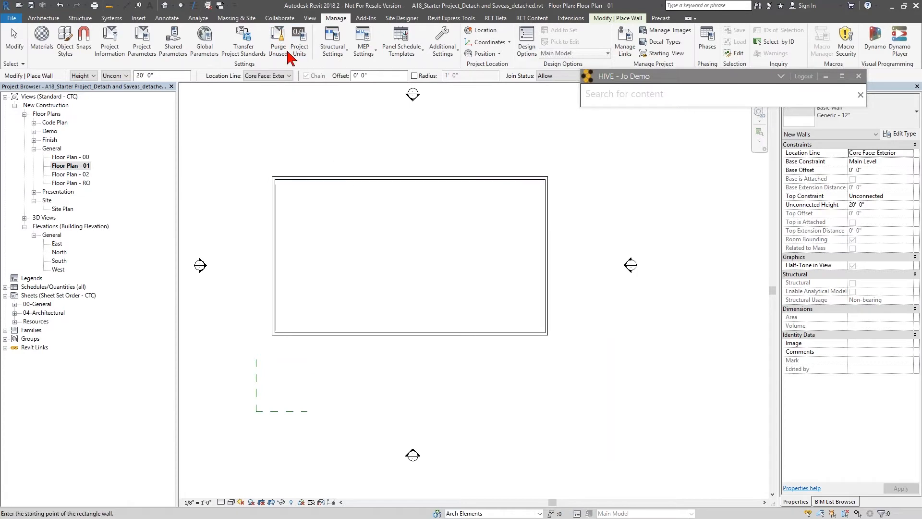
# - Search the HIVE content for "A_"
pyautogui.click(615, 96)
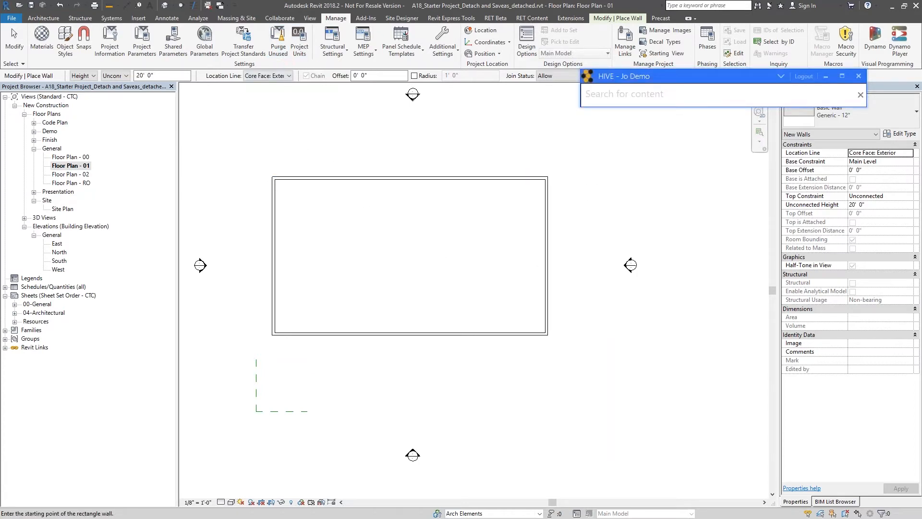
pyautogui.write('A_')
pyautogui.press('Return')
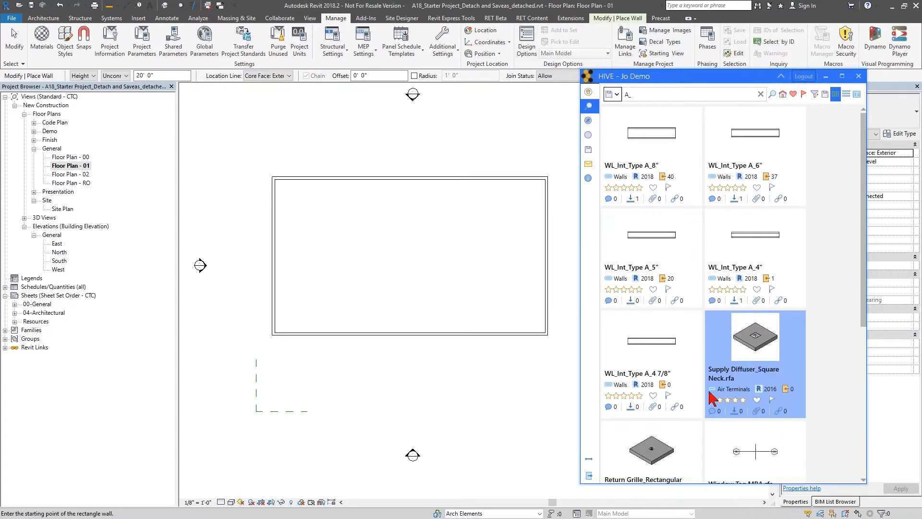
# - Load the WL_Int_Type A_8" wall type from the HIVE results into the project
pyautogui.moveTo(666, 156)
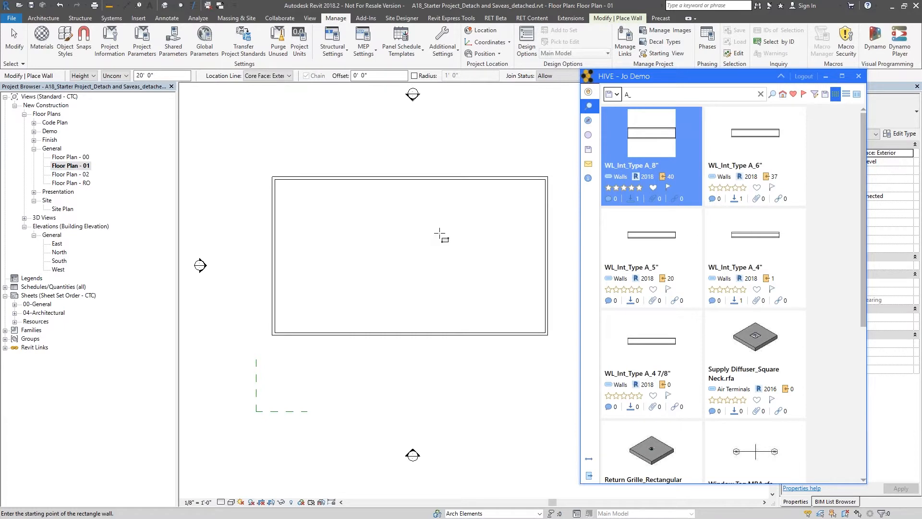
pyautogui.moveTo(445, 238); pyautogui.dragTo(411, 243, button='middle')
pyautogui.press('Escape')
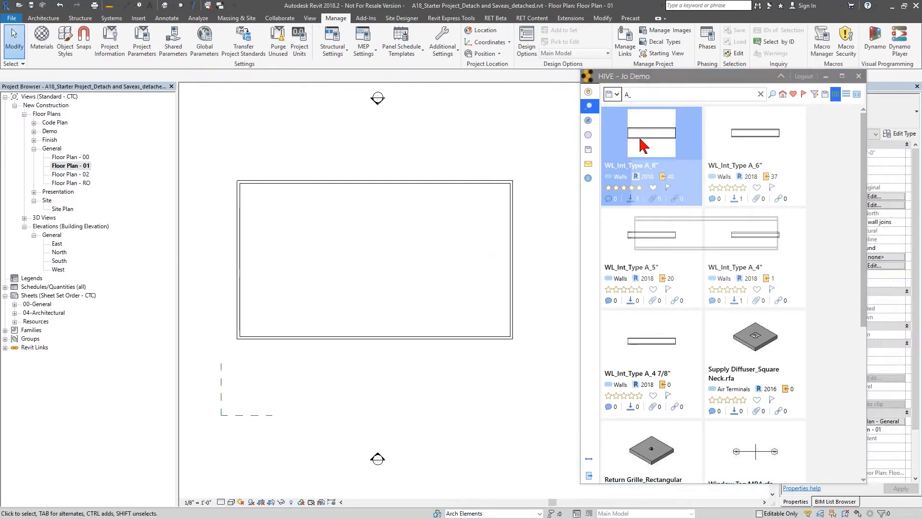
pyautogui.click(640, 140)
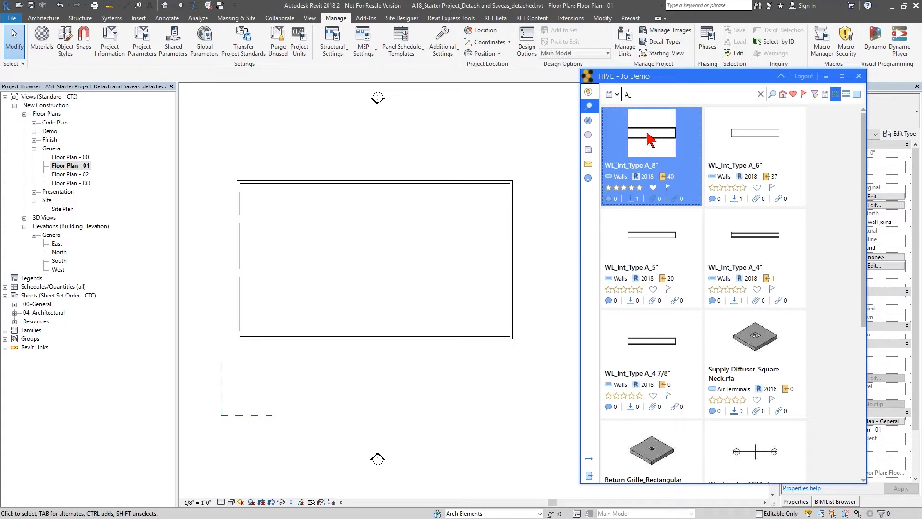
pyautogui.moveTo(639, 157); pyautogui.dragTo(420, 267)
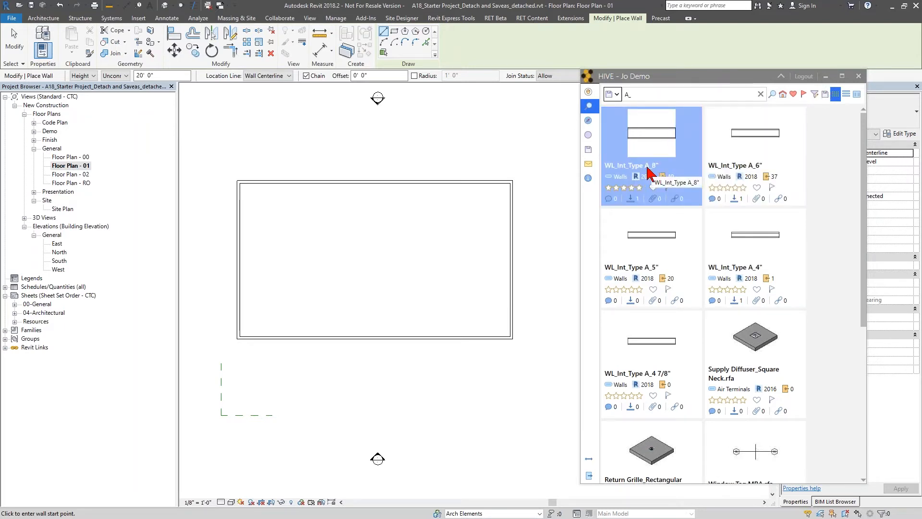
pyautogui.click(657, 170)
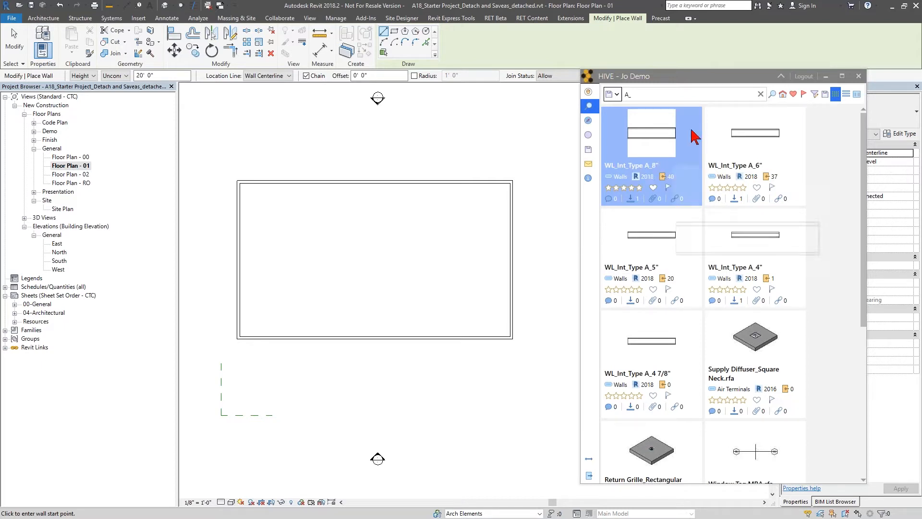
# - Draw a WL_Int_Type A_8" wall about 36'-6" horizontally from the west exterior wall, chained to a diagonal segment reaching the north wall
pyautogui.click(779, 77)
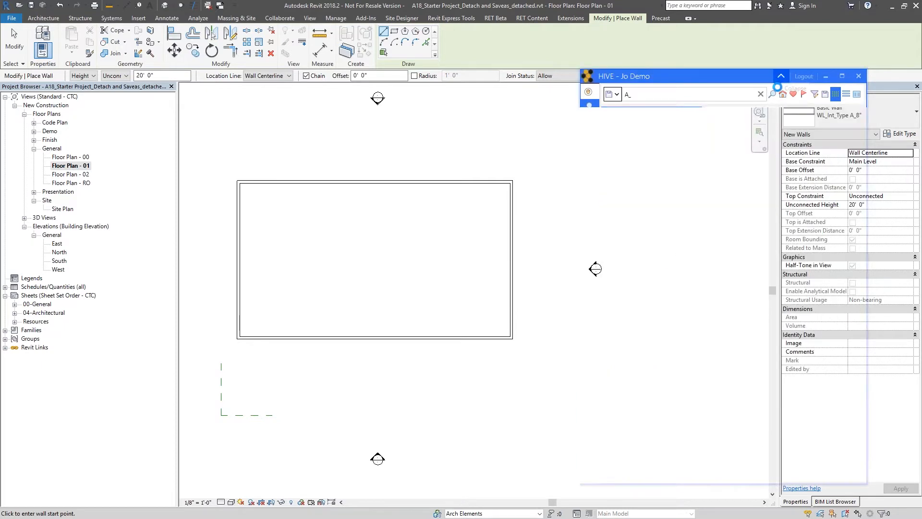
pyautogui.click(845, 117)
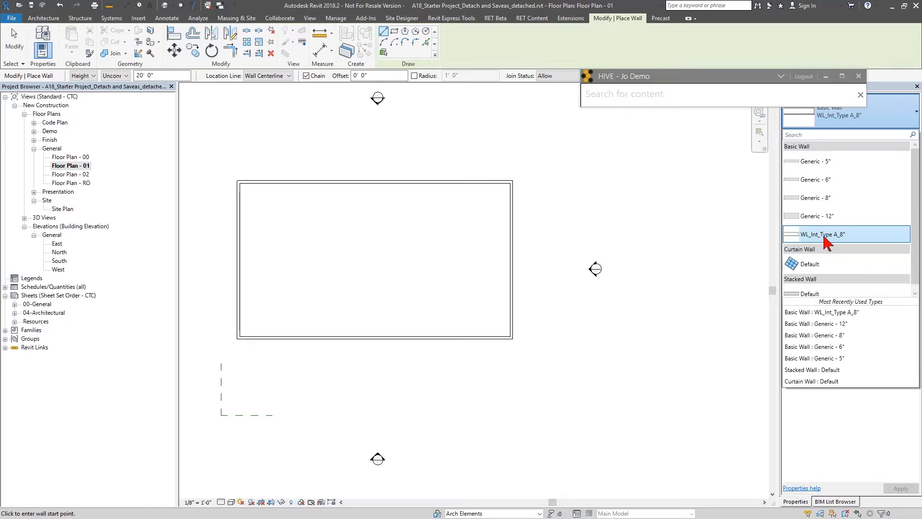
pyautogui.moveTo(385, 250); pyautogui.dragTo(375, 252, button='middle')
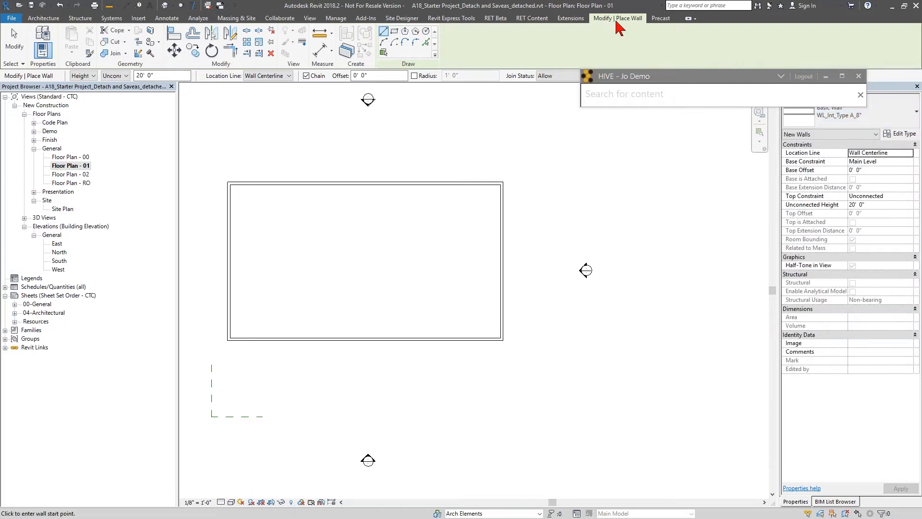
pyautogui.click(230, 269)
pyautogui.click(323, 270)
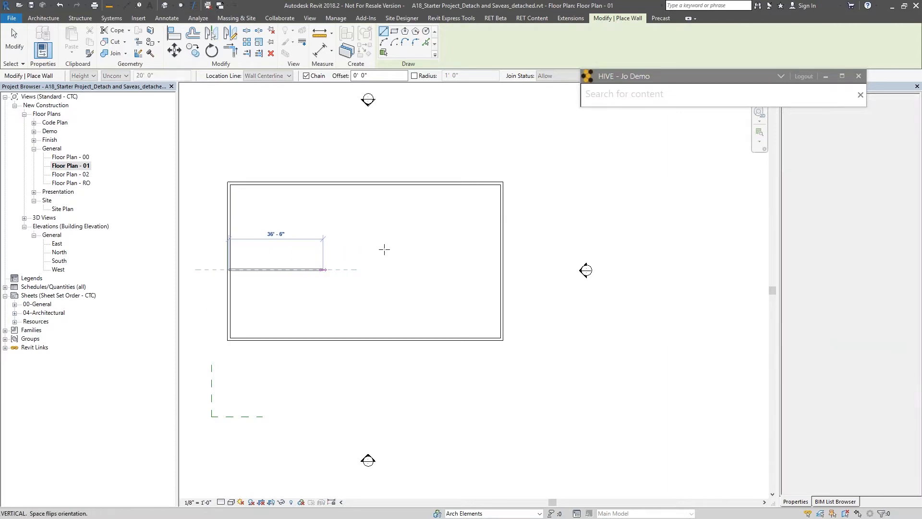
pyautogui.click(407, 183)
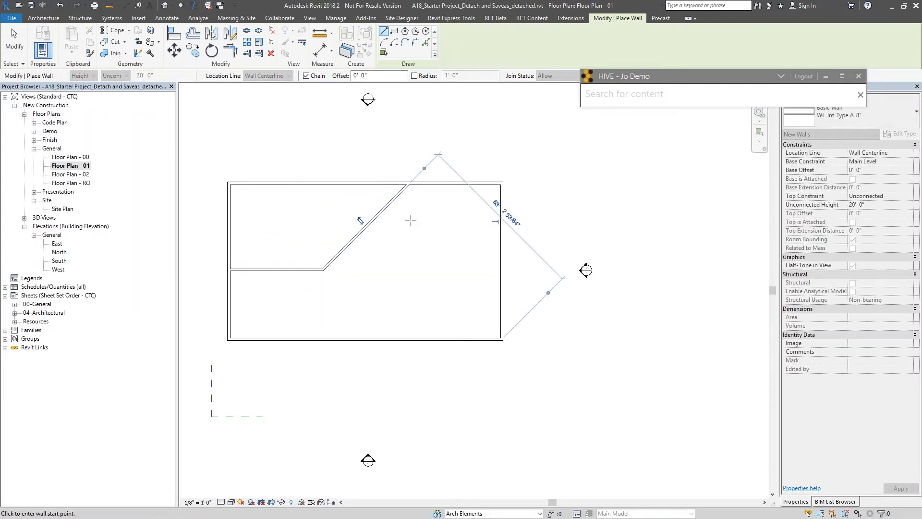
pyautogui.press('Escape')
pyautogui.press('Escape')
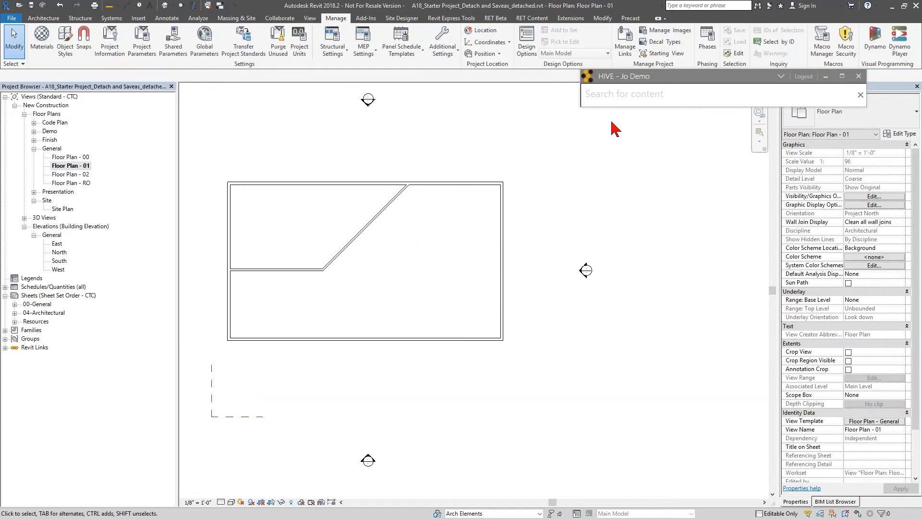
# - Load the WL_Int_Type A_6" wall type from the HIVE results and check it among the project's wall types
pyautogui.click(790, 76)
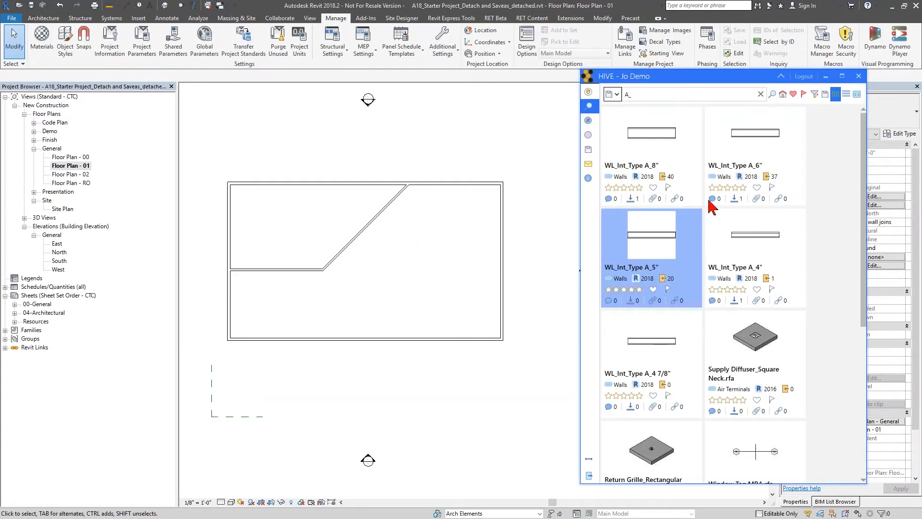
pyautogui.moveTo(764, 135); pyautogui.dragTo(476, 235)
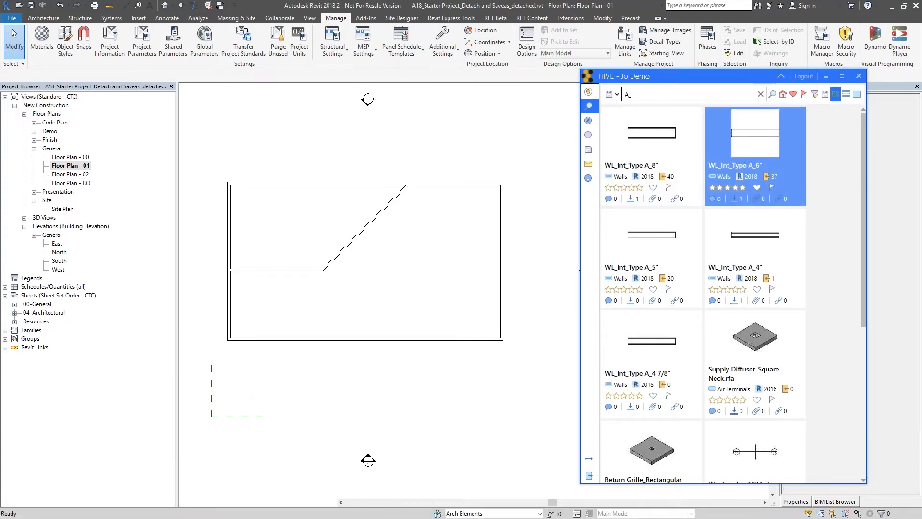
pyautogui.click(781, 76)
pyautogui.click(859, 120)
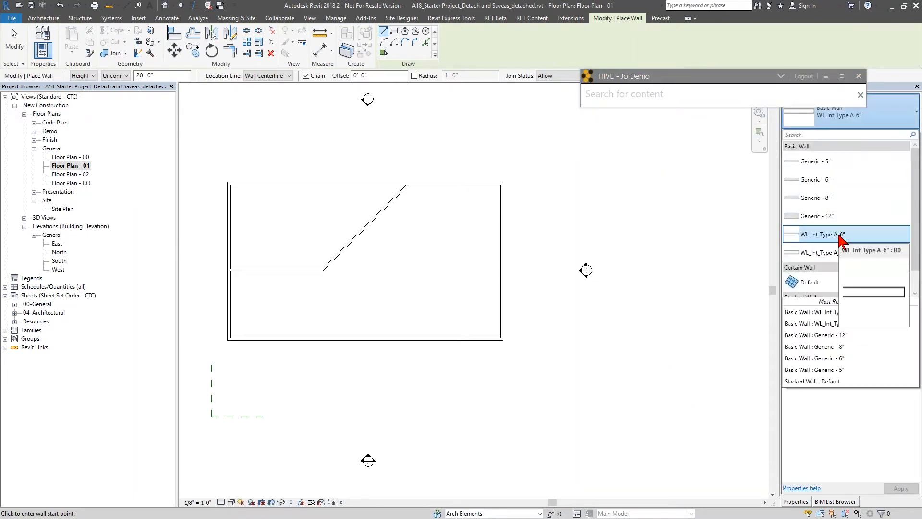
# - Draw a WL_Int_Type A_6" wall from the south exterior wall about 55'-0" diagonally at 45°, chained to a horizontal segment reaching the east wall
pyautogui.moveTo(409, 269); pyautogui.dragTo(389, 272, button='middle')
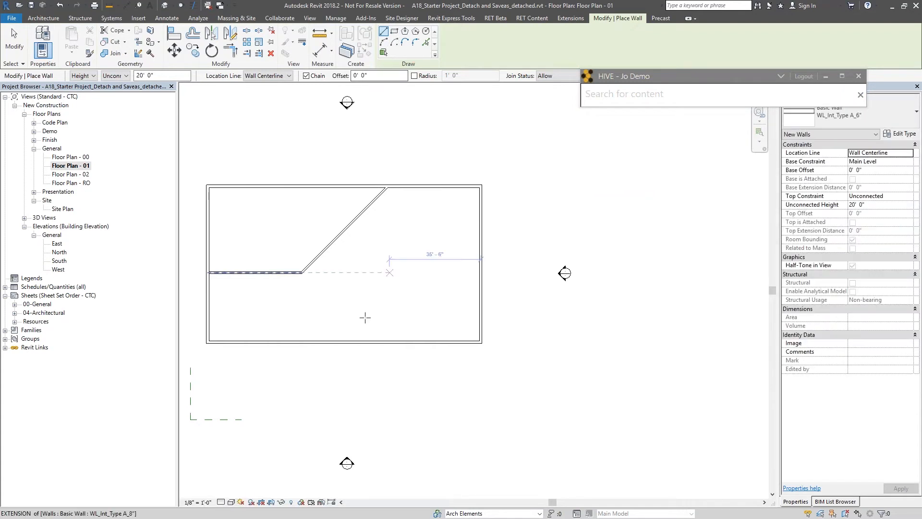
pyautogui.click(302, 342)
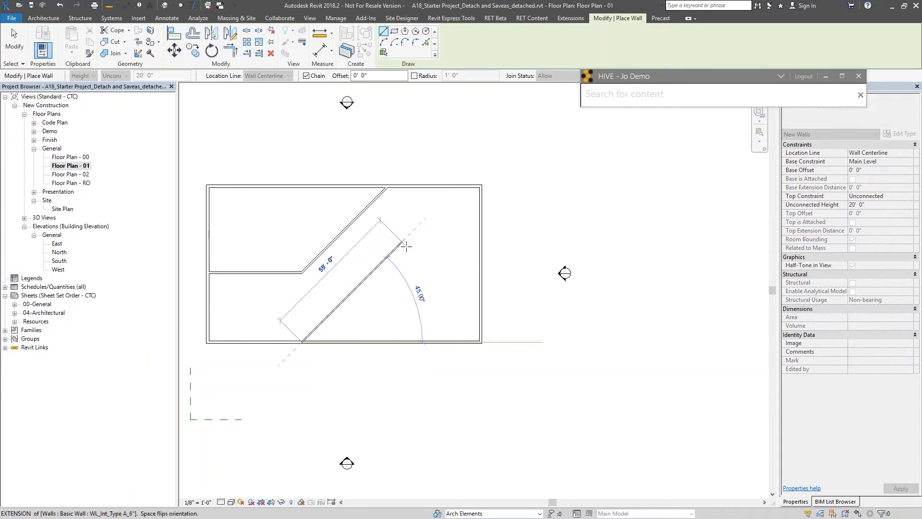
pyautogui.click(402, 241)
pyautogui.click(480, 242)
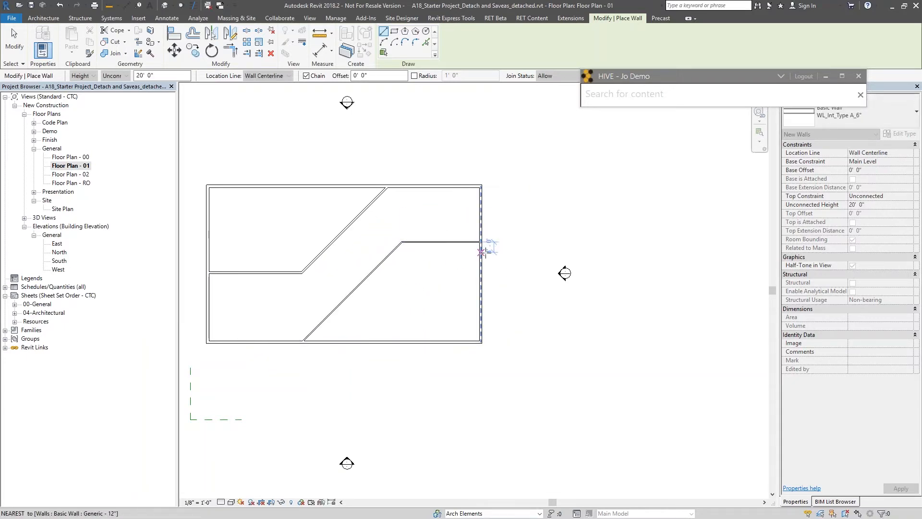
pyautogui.press('Escape')
pyautogui.press('Escape')
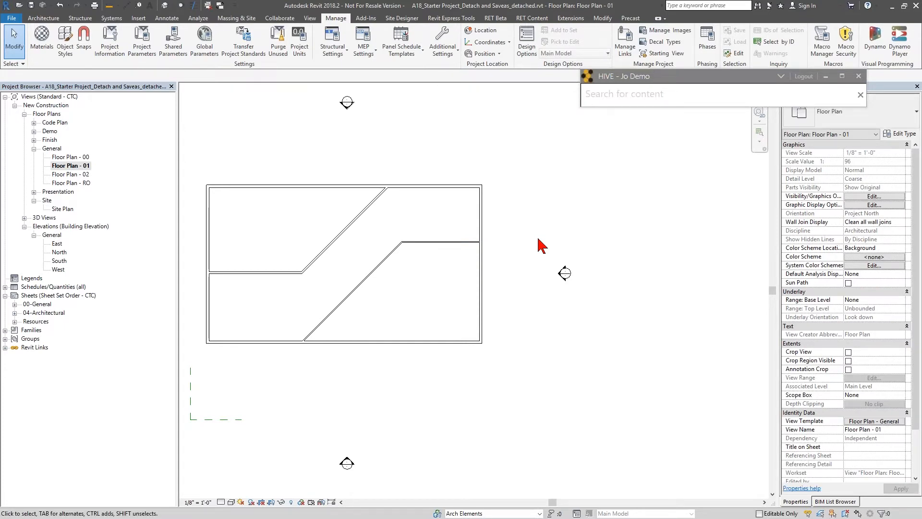
pyautogui.click(43, 18)
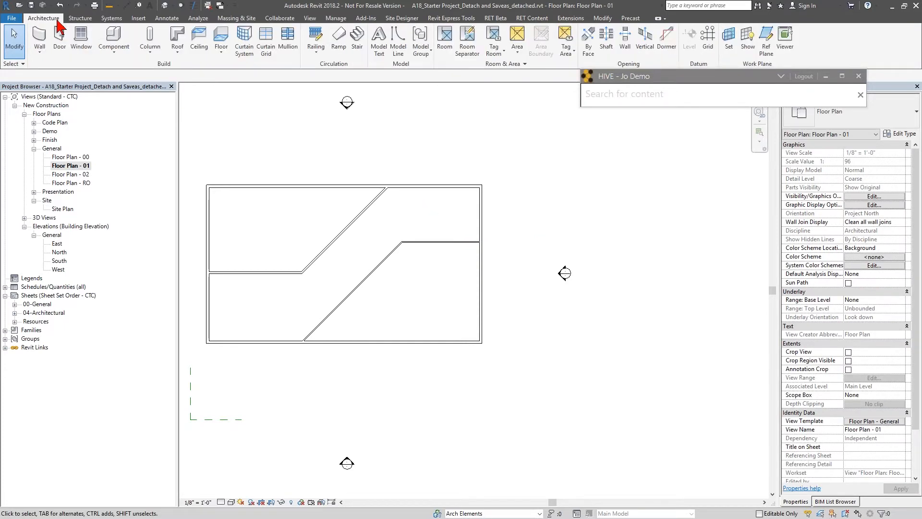
pyautogui.click(60, 38)
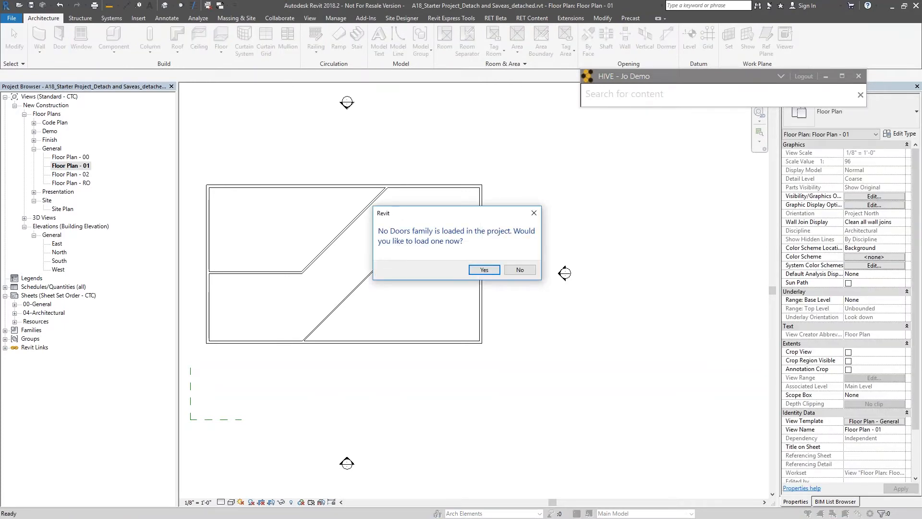
pyautogui.click(520, 269)
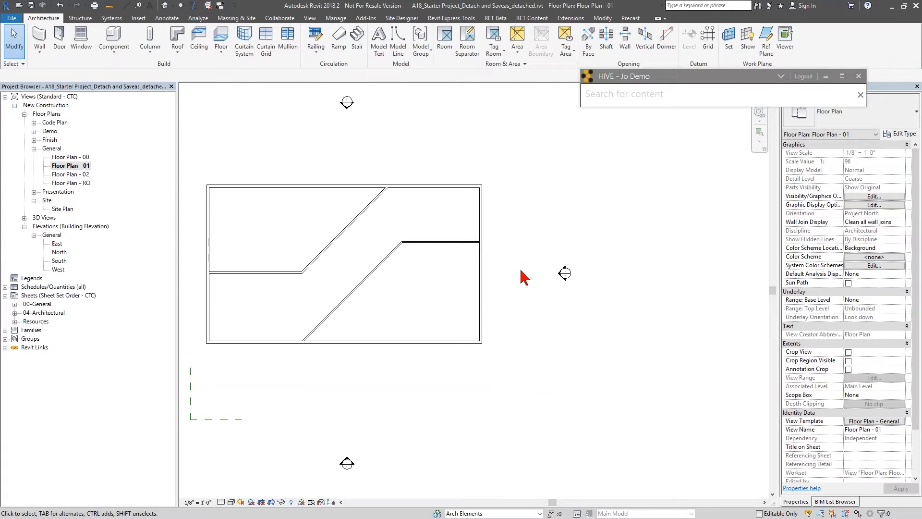
# - Search the HIVE content for "swing single"
pyautogui.click(627, 102)
pyautogui.write('s')
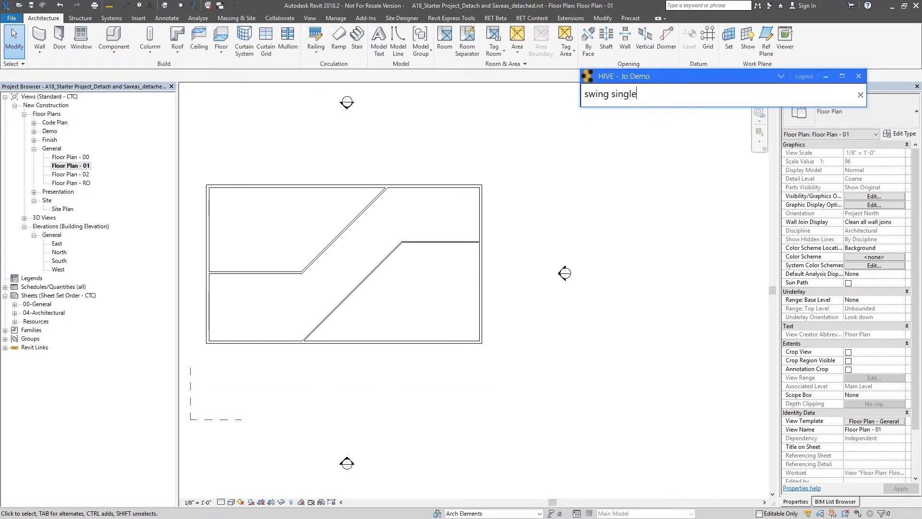
pyautogui.write('wing single')
pyautogui.press('Return')
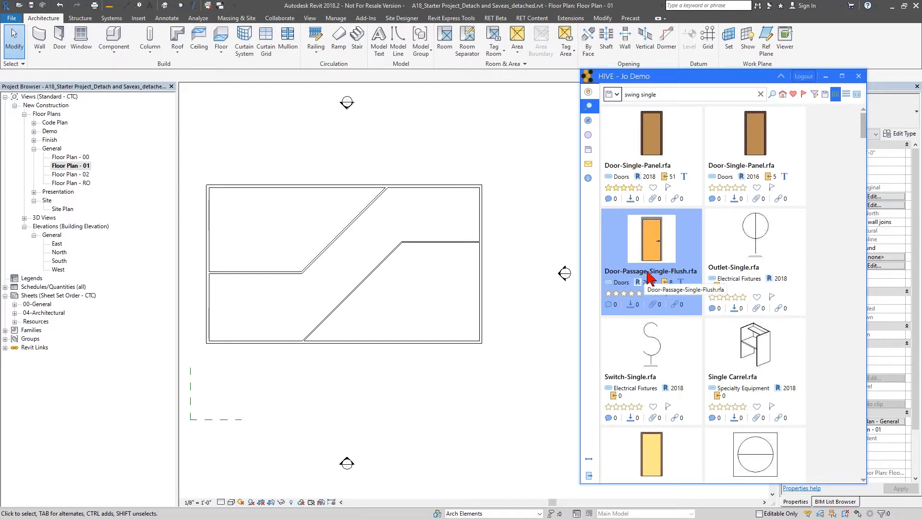
# - Examine the swing single results in the detailed list layout and in the thumbnail grid layout
pyautogui.click(846, 95)
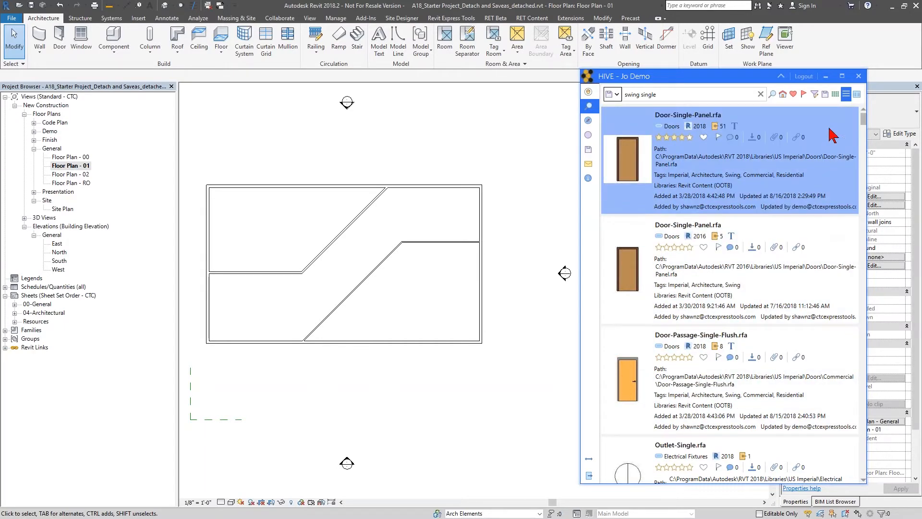
pyautogui.click(836, 93)
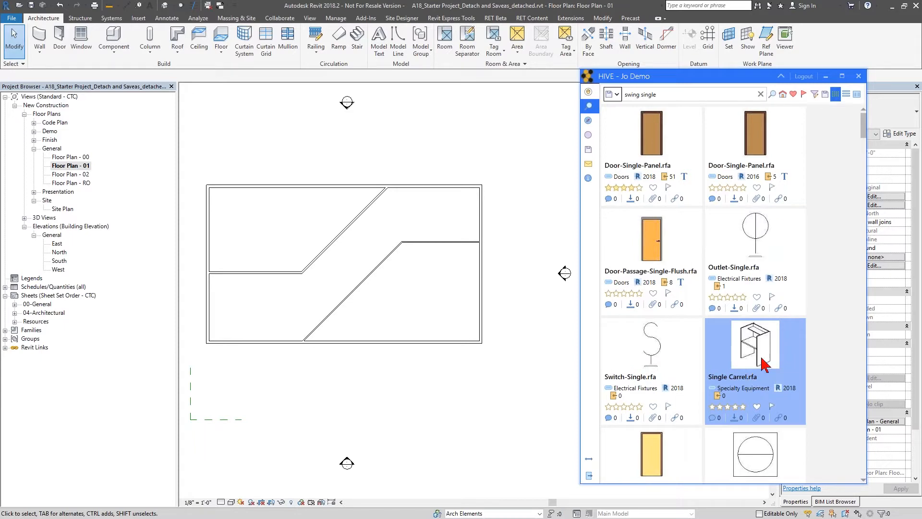
pyautogui.scroll(-2, 672, 403)
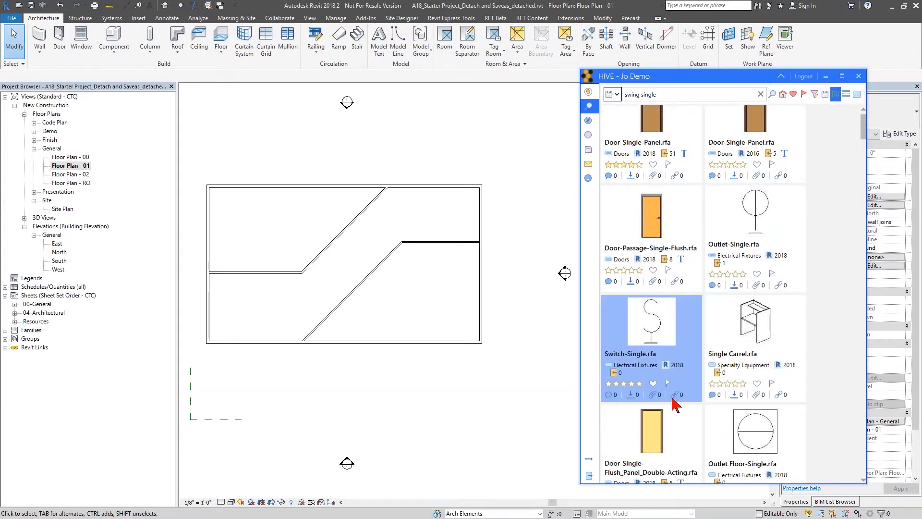
pyautogui.scroll(2, 672, 399)
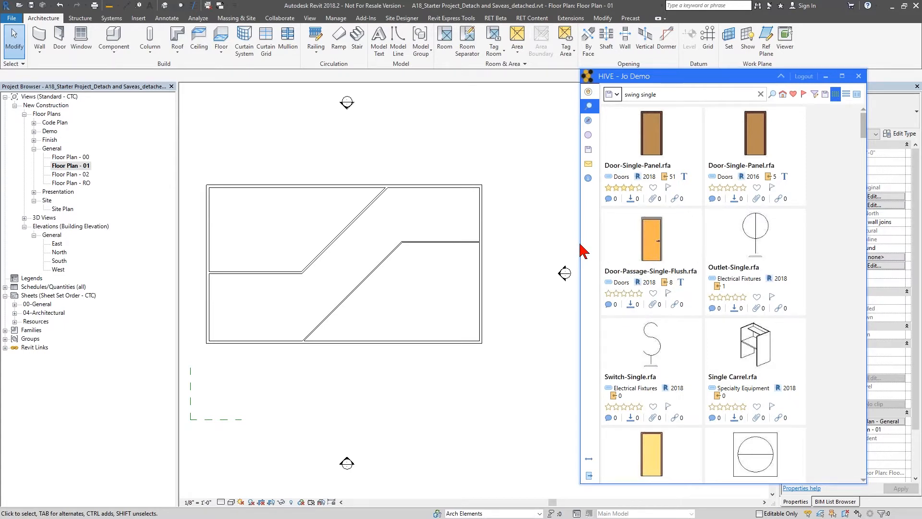
# - Widen the HIVE window and show the search filters, leaving the floor plan visible beside it
pyautogui.moveTo(583, 250); pyautogui.dragTo(466, 262)
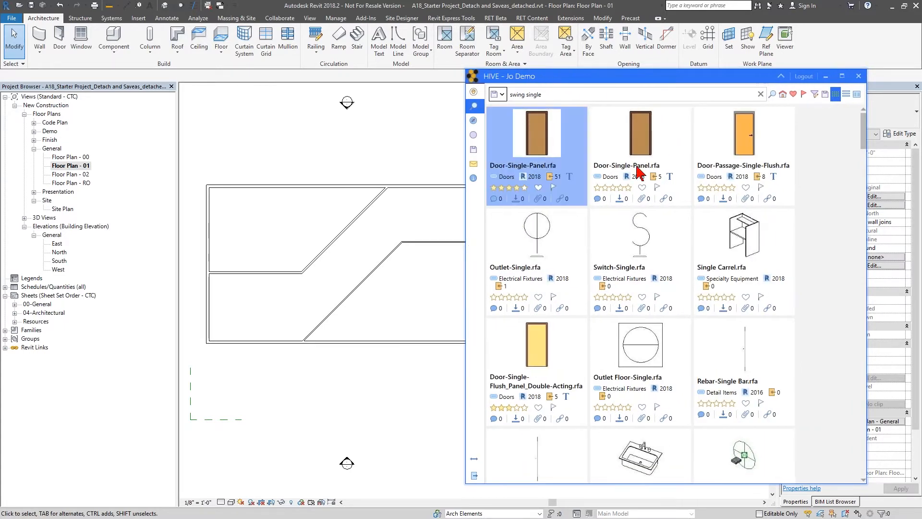
pyautogui.click(815, 94)
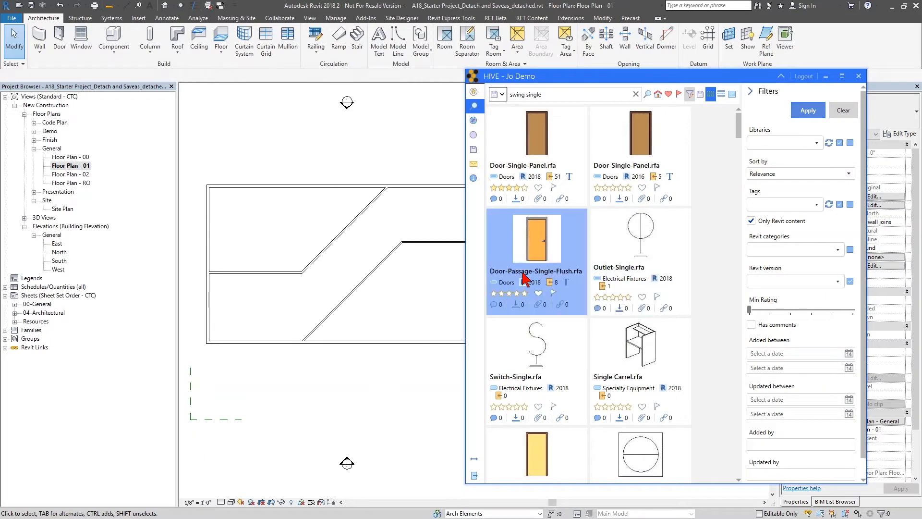
pyautogui.moveTo(466, 269); pyautogui.dragTo(502, 269)
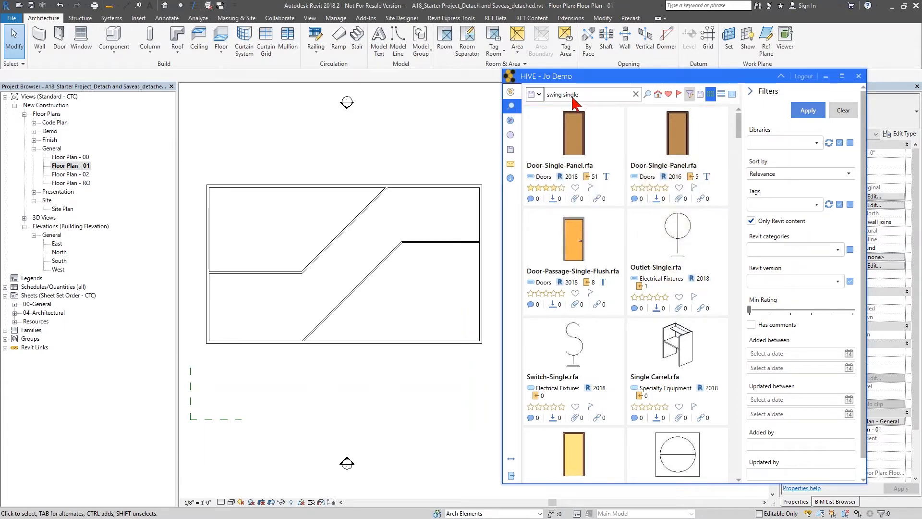
# - Change the HIVE search text to "Single" and set the tag filter to Swing
pyautogui.click(586, 94)
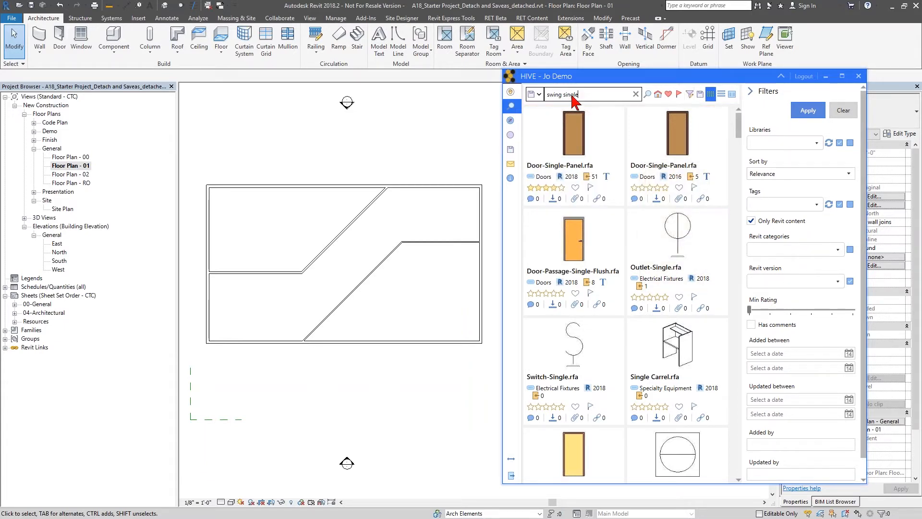
pyautogui.moveTo(572, 95); pyautogui.dragTo(547, 96)
pyautogui.write('Sin')
pyautogui.click(813, 202)
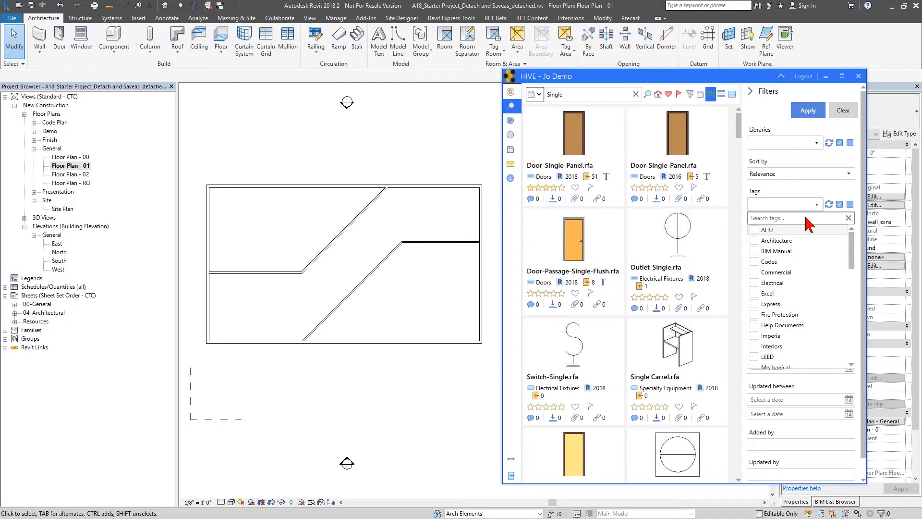
pyautogui.click(805, 218)
pyautogui.write('sw')
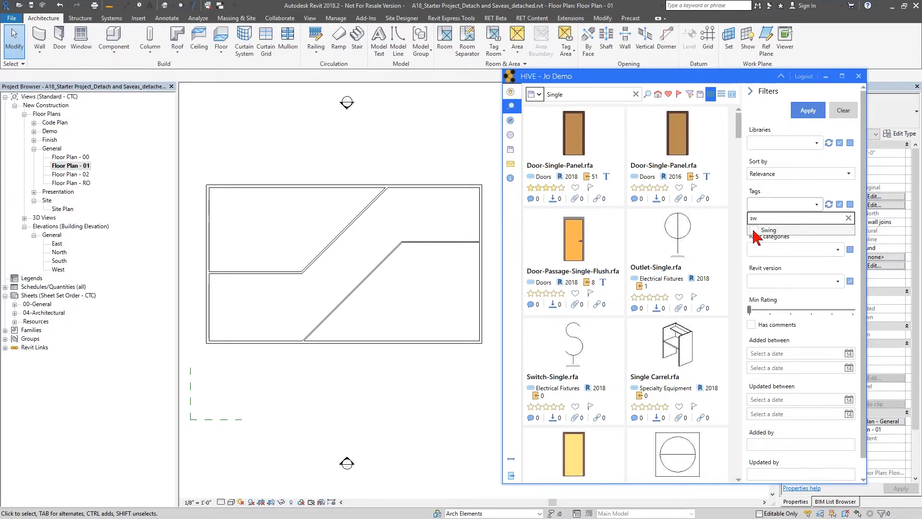
pyautogui.click(754, 231)
pyautogui.click(849, 217)
pyautogui.click(839, 203)
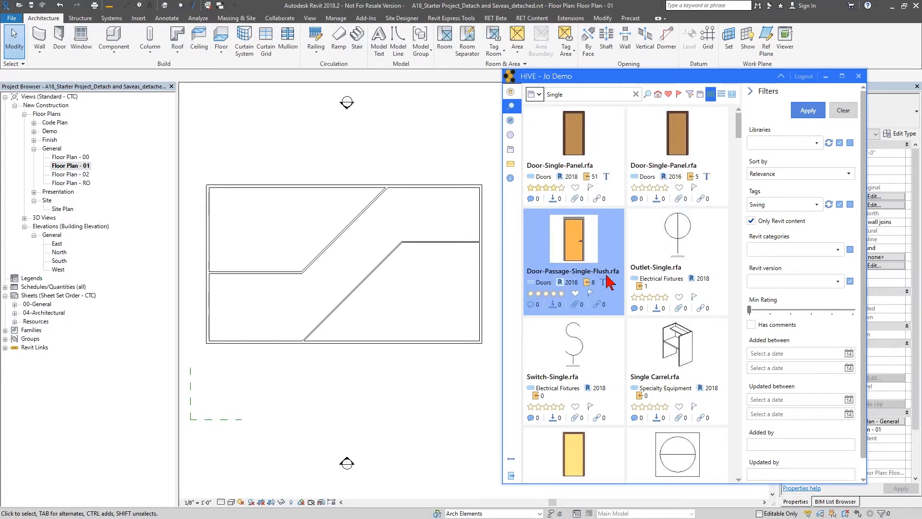
# - Restrict the Revit categories to Doors and run the filtered search for "Single"
pyautogui.click(837, 249)
pyautogui.write('do')
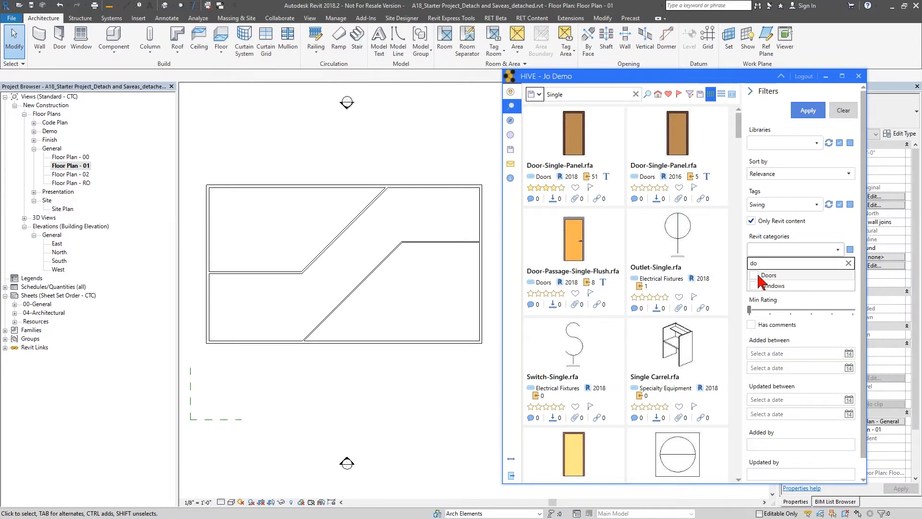
pyautogui.click(822, 274)
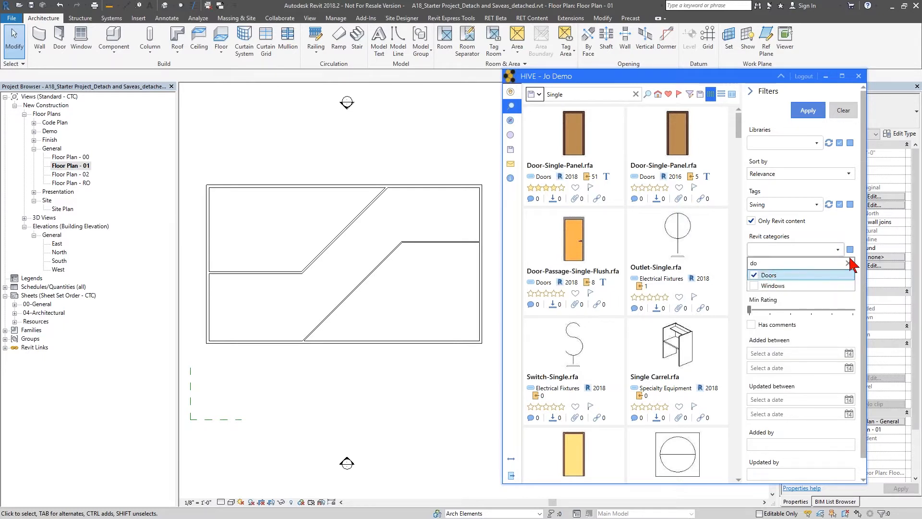
pyautogui.click(848, 263)
pyautogui.click(837, 249)
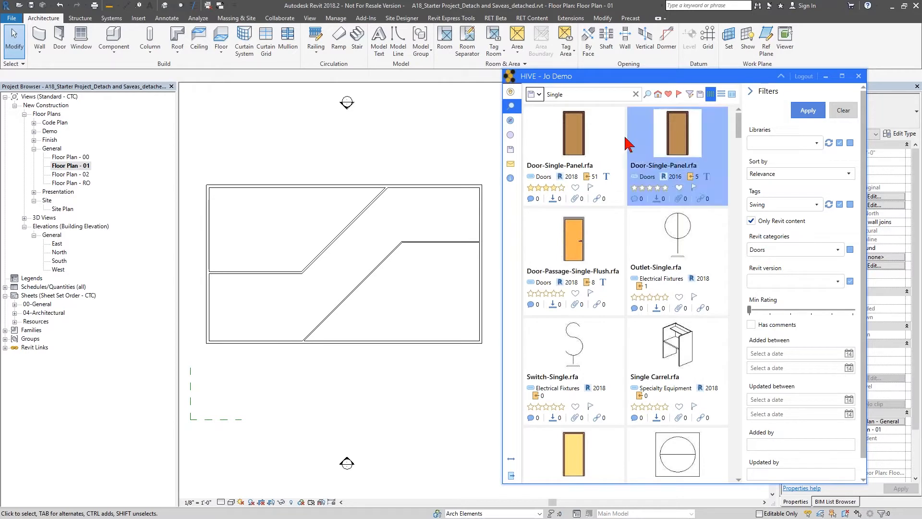
pyautogui.click(598, 94)
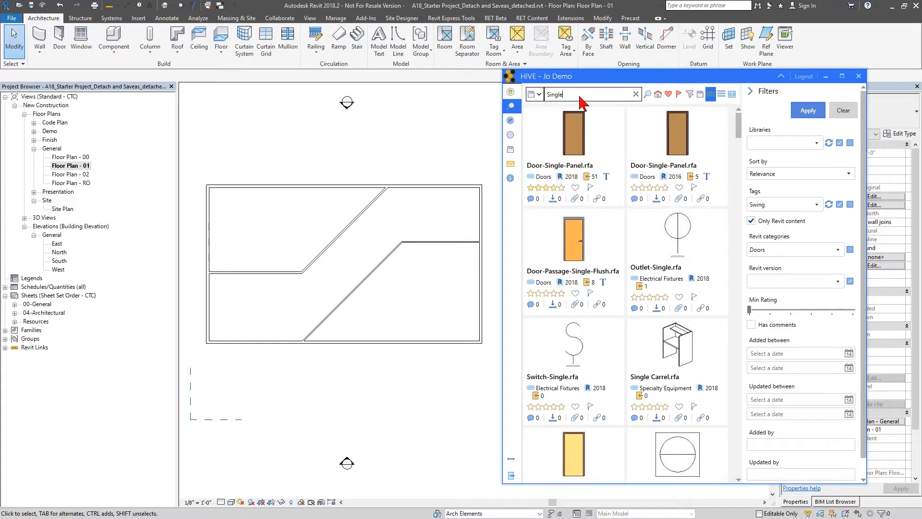
pyautogui.press('Return')
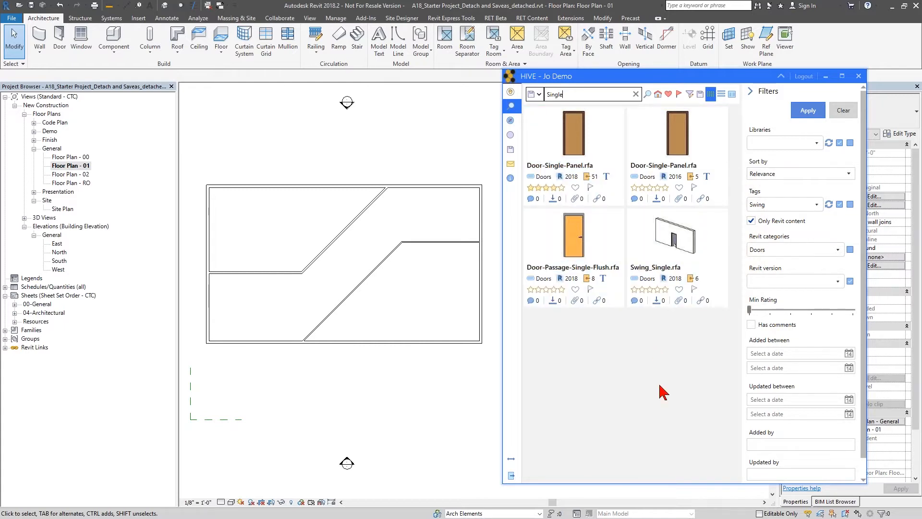
# - Examine the content libraries offered for filtering the HIVE search
pyautogui.click(771, 140)
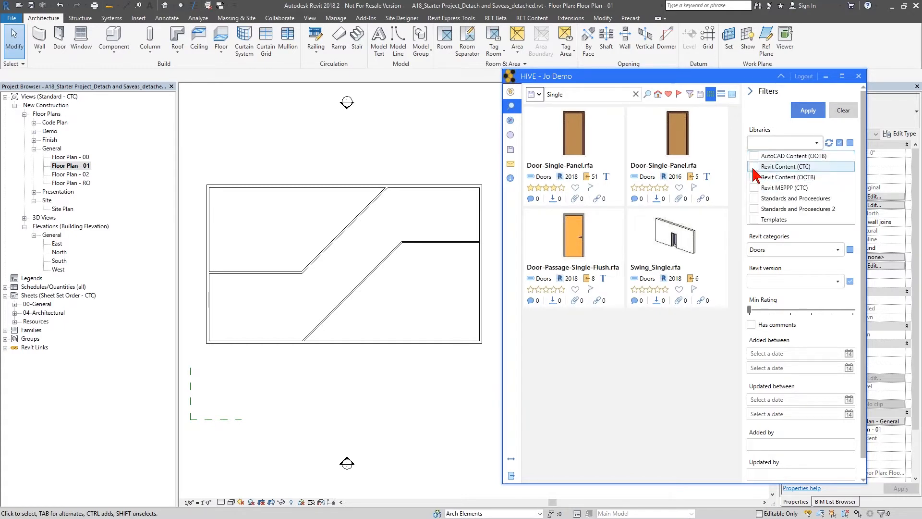
pyautogui.click(772, 167)
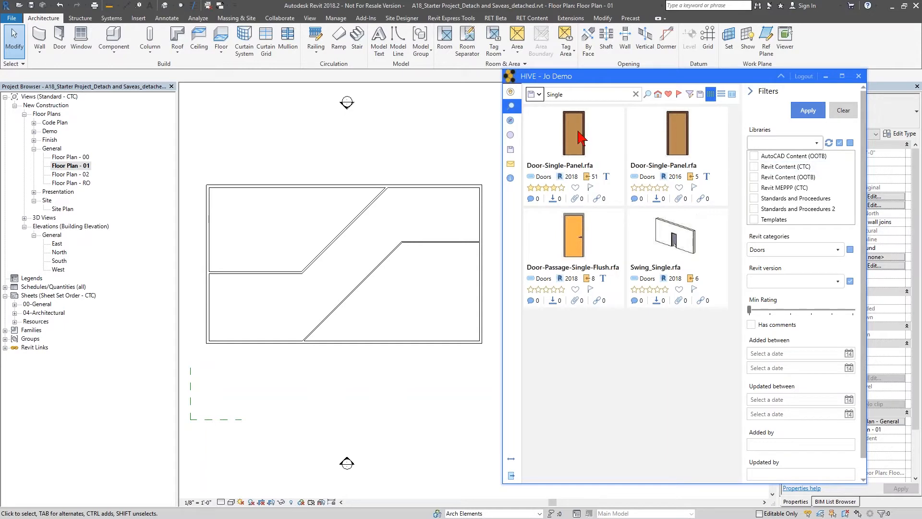
# - Load the 34" x 84" and 36" x 84" types of the 2018 Door-Single-Panel family from HIVE
pyautogui.click(591, 168)
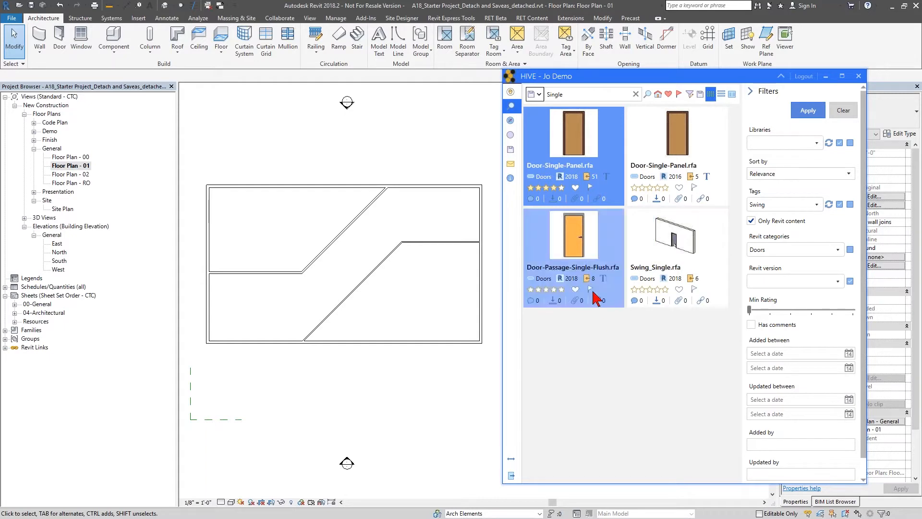
pyautogui.moveTo(582, 146)
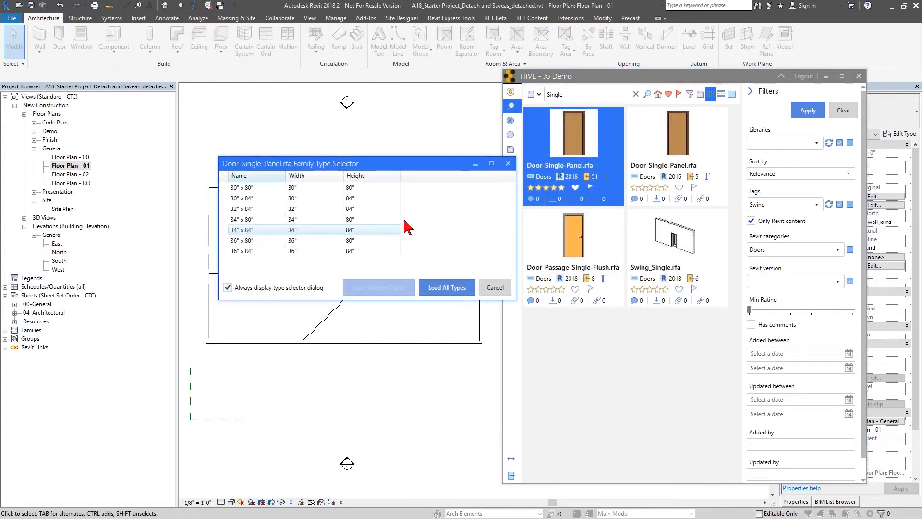
pyautogui.click(245, 251)
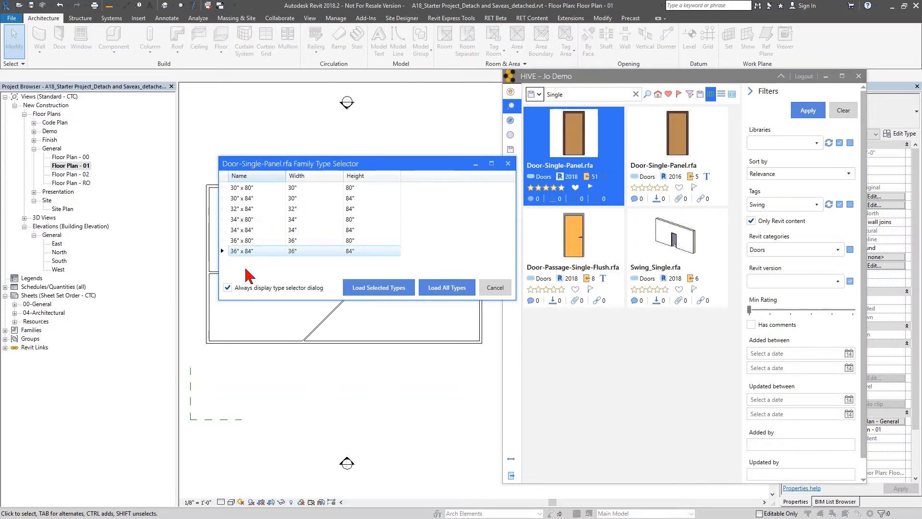
pyautogui.moveTo(249, 240); pyautogui.dragTo(251, 230)
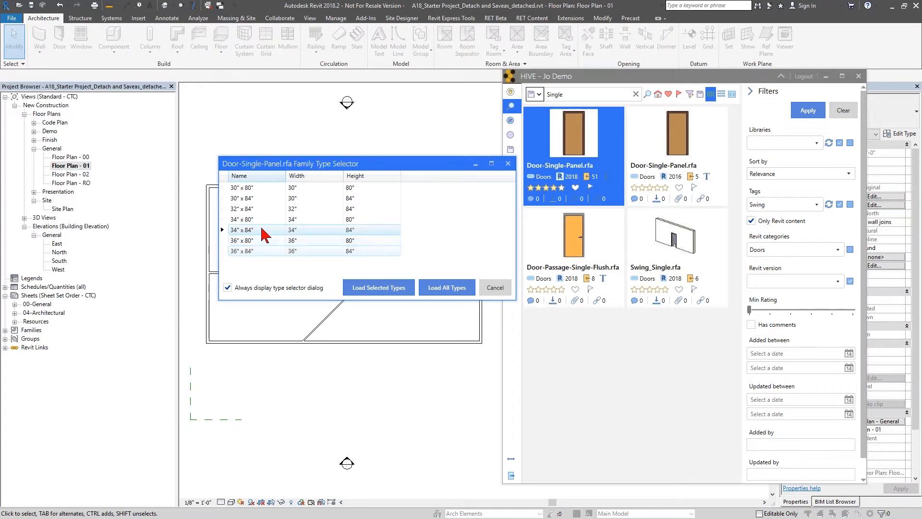
pyautogui.keyDown('ctrl'); pyautogui.click(262, 250); pyautogui.keyUp('ctrl')
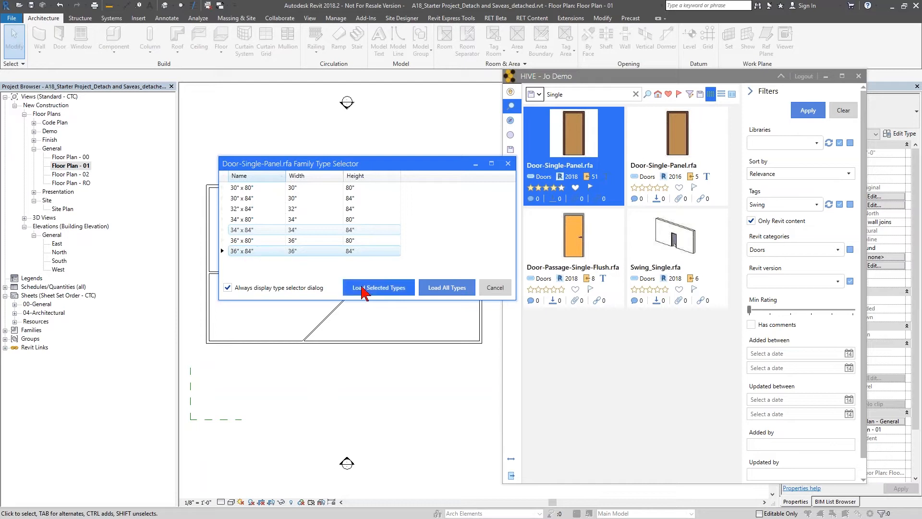
pyautogui.click(363, 288)
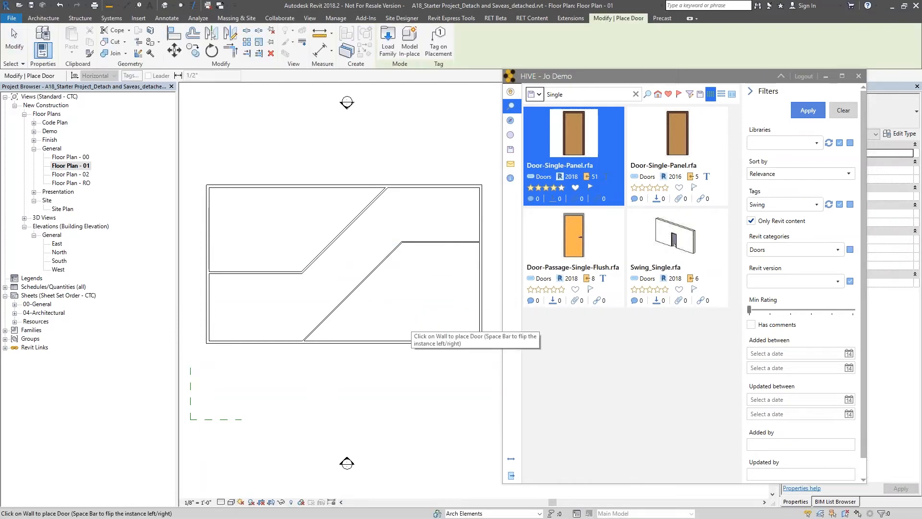
# - Collapse HIVE and place a 36" x 84" Door-Single-Panel in each diagonal wall, close to its bend
pyautogui.click(781, 76)
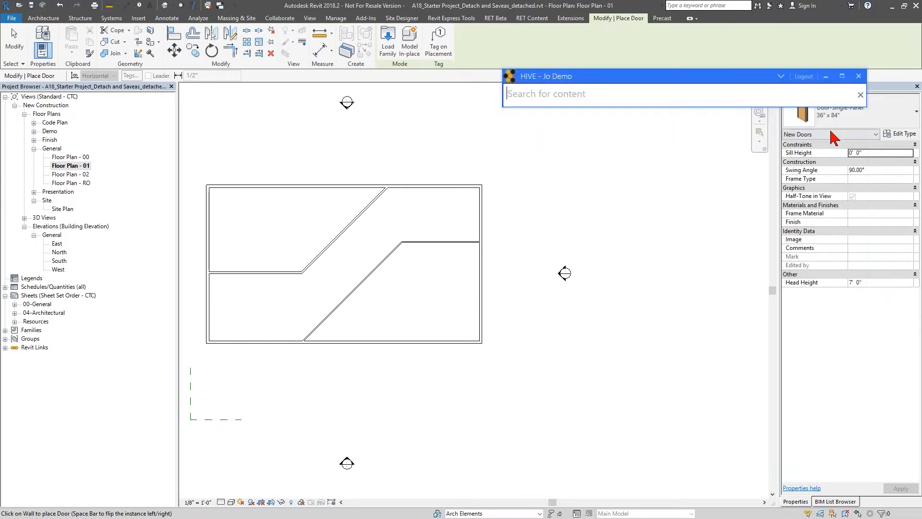
pyautogui.click(822, 122)
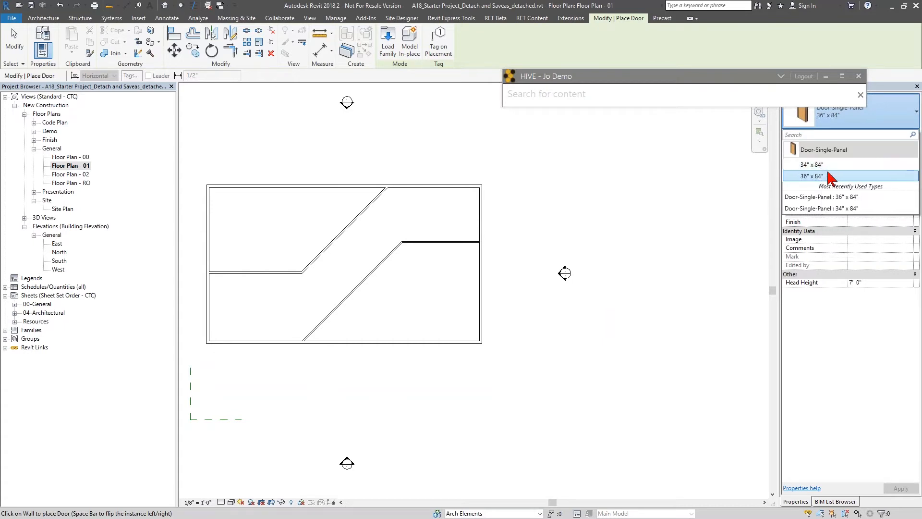
pyautogui.moveTo(408, 303); pyautogui.dragTo(395, 305, button='middle')
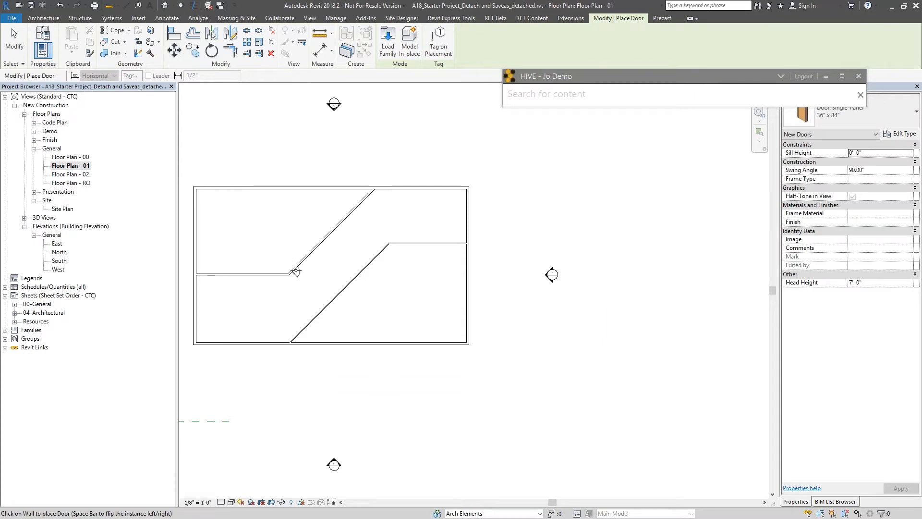
pyautogui.click(293, 268)
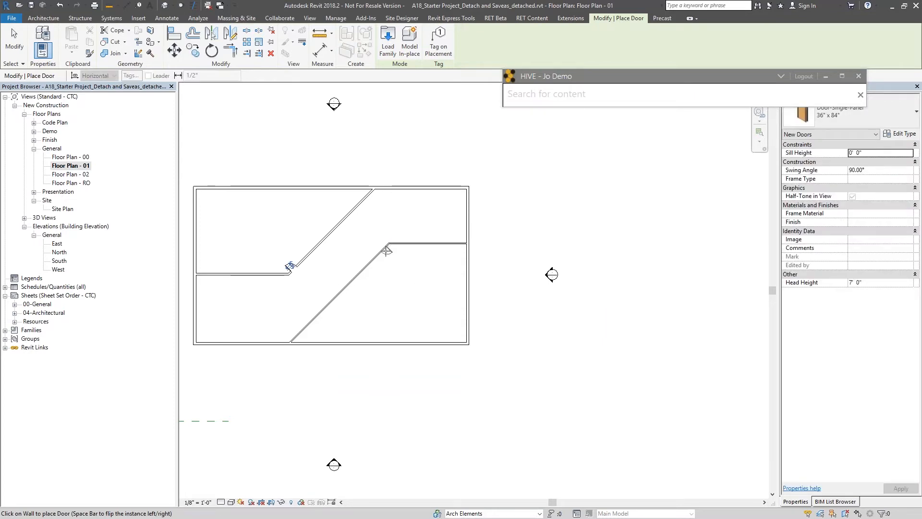
pyautogui.click(386, 251)
pyautogui.press('Escape')
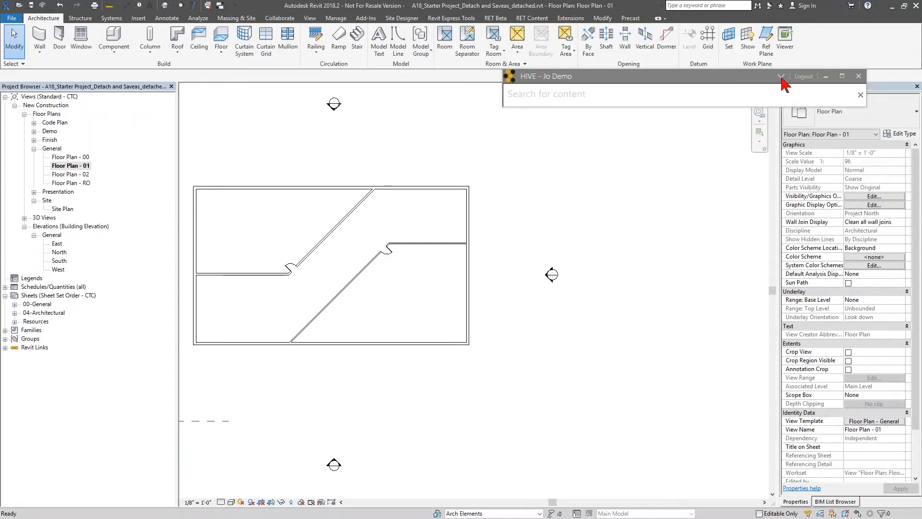
# - Expand HIVE again and load the HM-00_F_36x84 and HM-00_FG_36x84 types of the Swing_Single door family
pyautogui.click(780, 77)
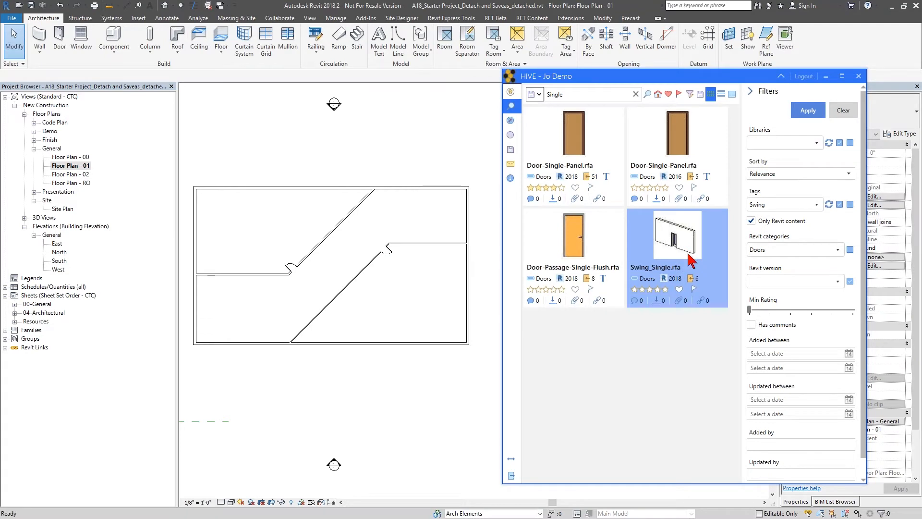
pyautogui.moveTo(681, 240)
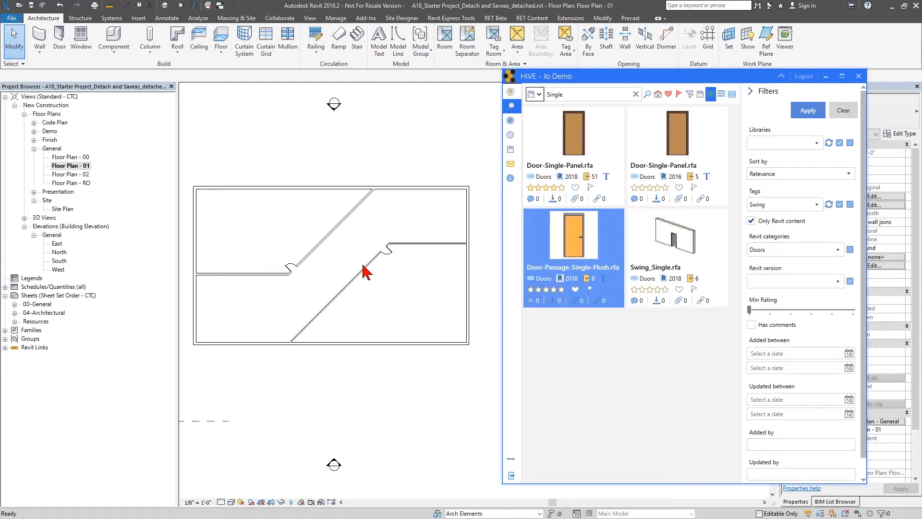
pyautogui.click(684, 240)
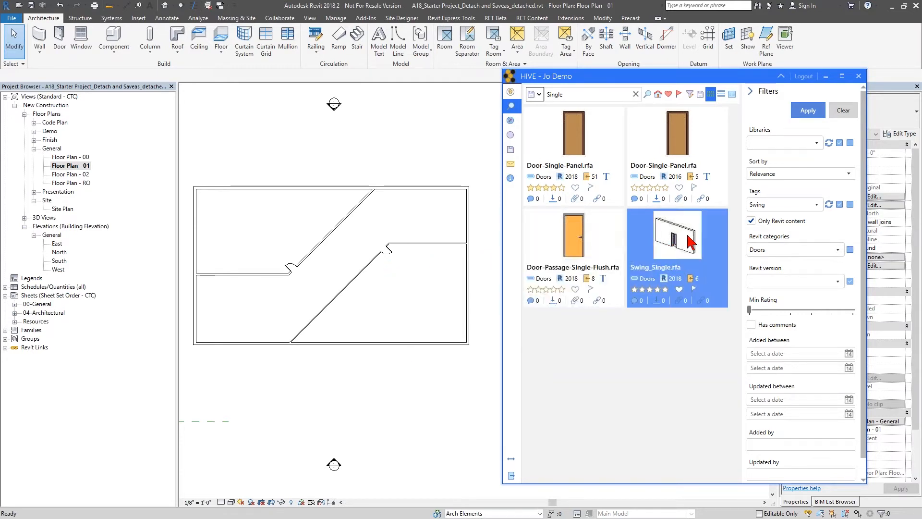
pyautogui.moveTo(431, 250); pyautogui.dragTo(432, 251)
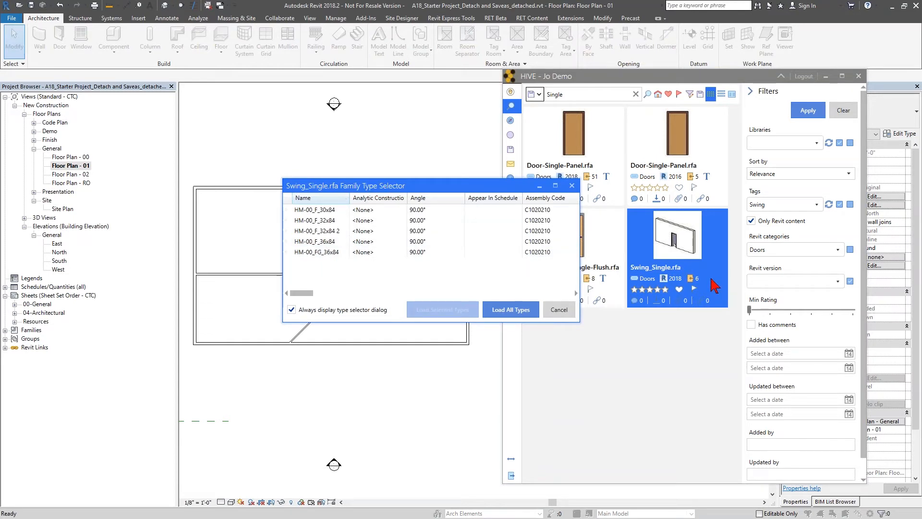
pyautogui.click(321, 253)
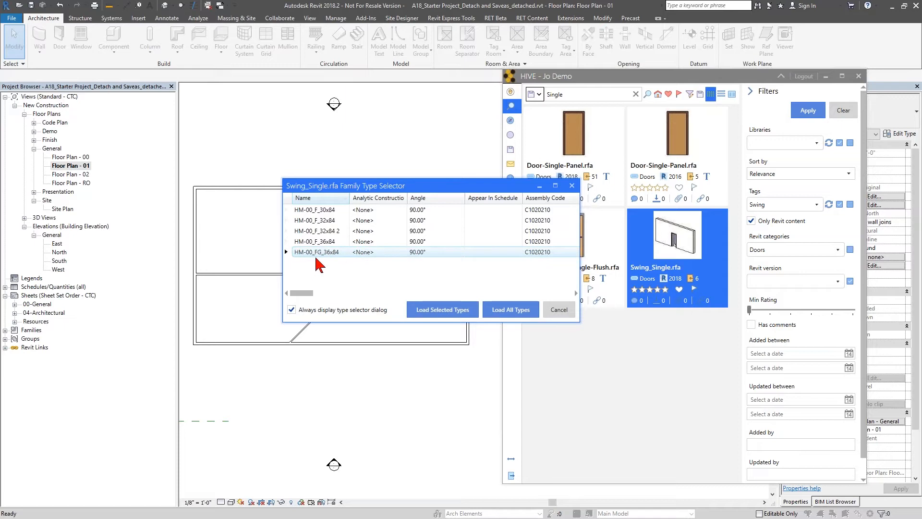
pyautogui.keyDown('ctrl'); pyautogui.click(321, 242); pyautogui.keyUp('ctrl')
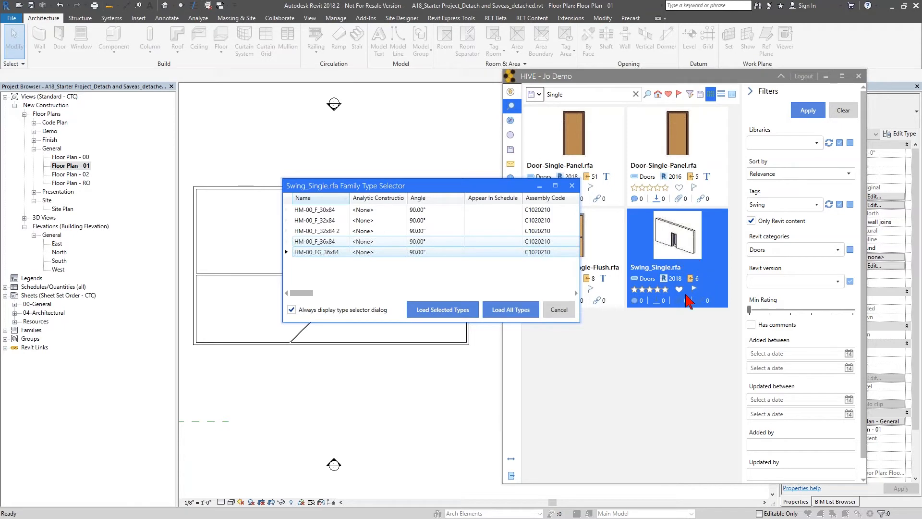
pyautogui.click(430, 319)
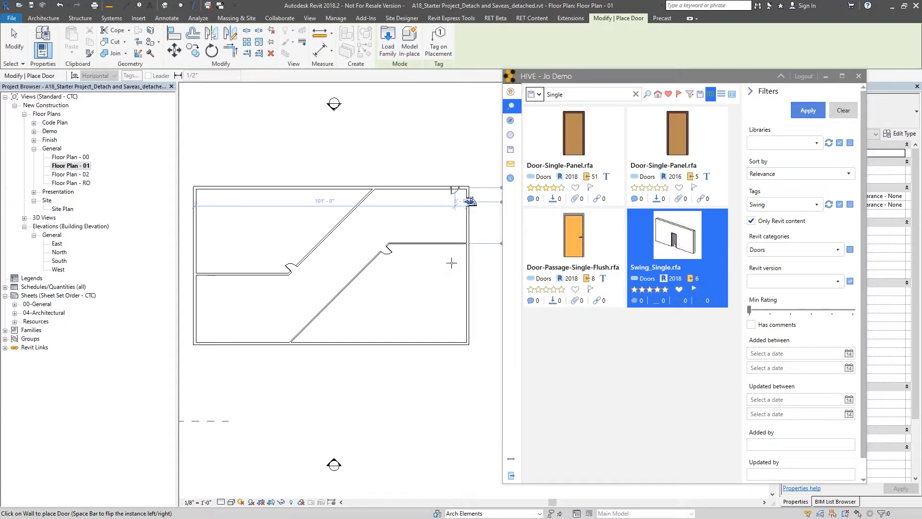
# - Place Swing_Single doors in the north and east exterior walls near the building's northeast corner
pyautogui.click(454, 186)
pyautogui.press('Escape')
pyautogui.press('Escape')
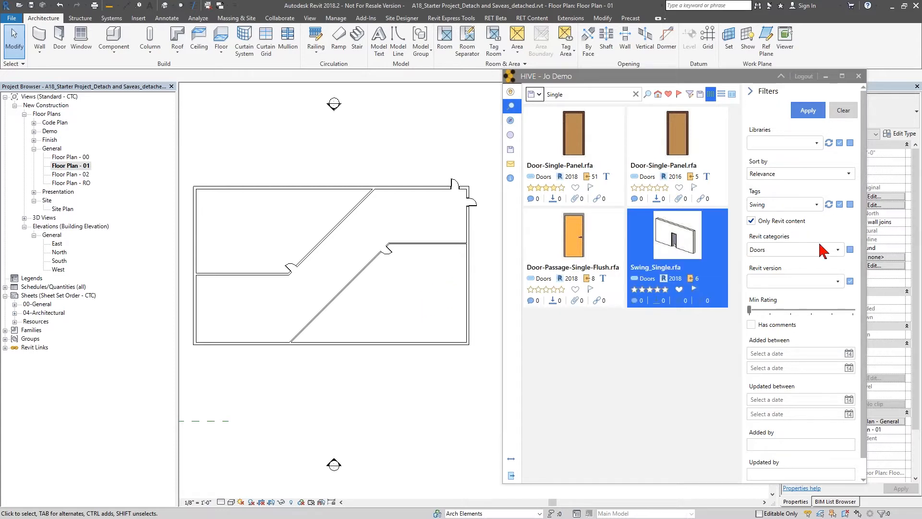
# - Clear the category and tag filters, limit the library to Revit Content (OOTB), and search HIVE for "door tag"
pyautogui.click(851, 250)
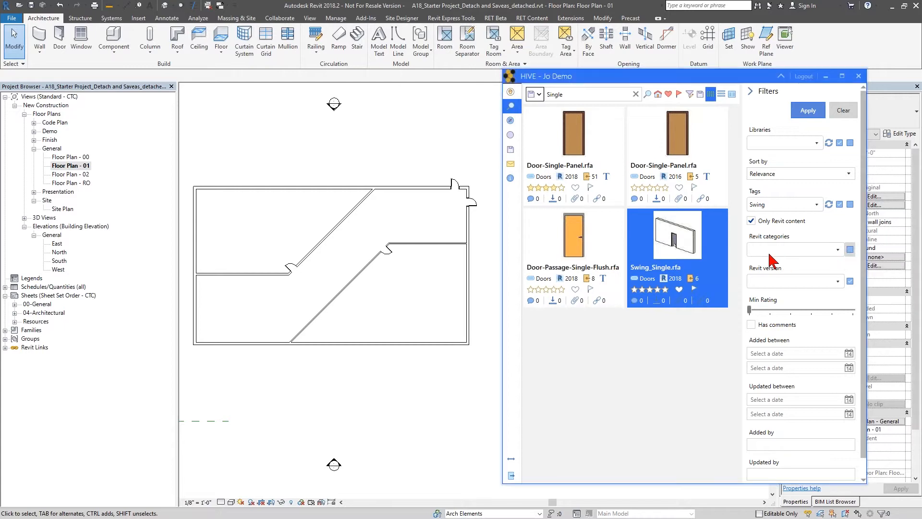
pyautogui.click(850, 204)
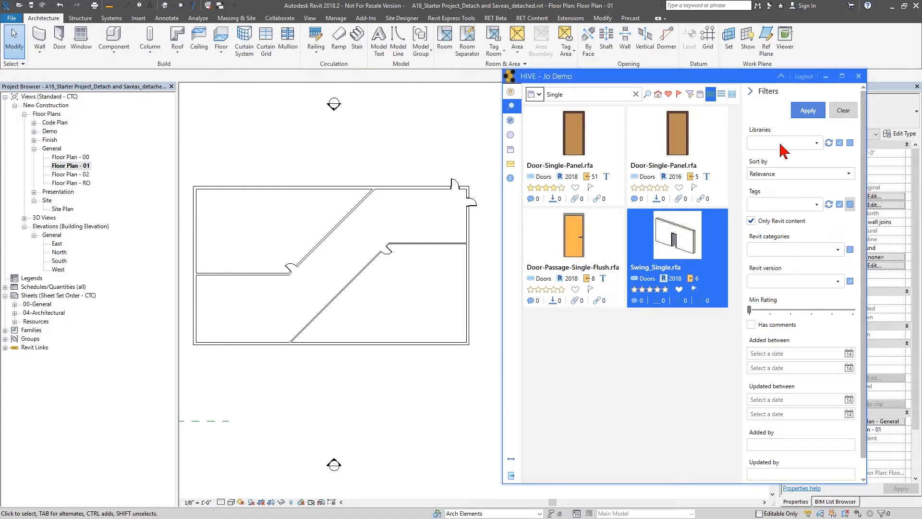
pyautogui.click(806, 144)
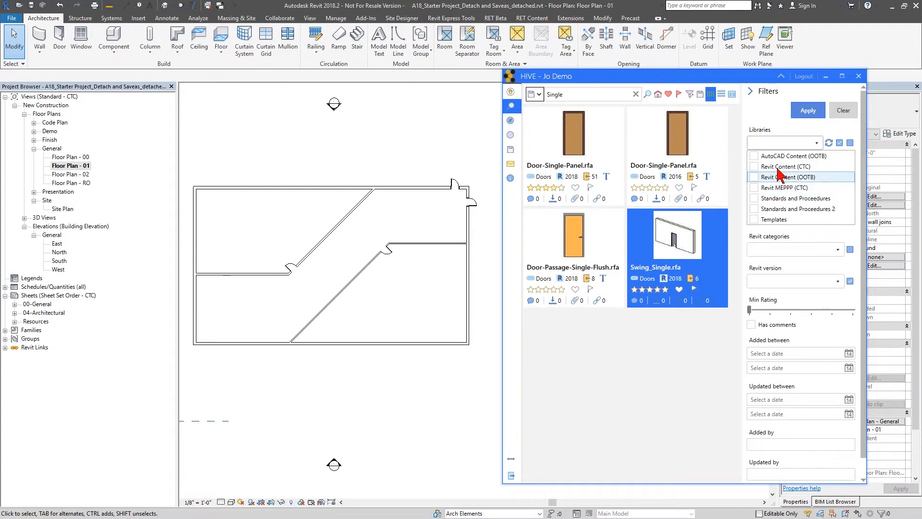
pyautogui.click(780, 178)
pyautogui.click(758, 126)
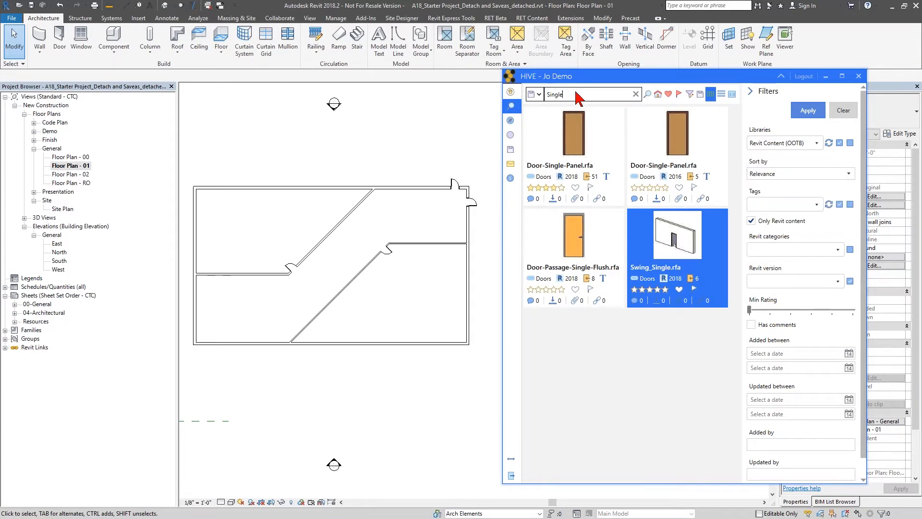
pyautogui.moveTo(576, 94); pyautogui.dragTo(531, 94)
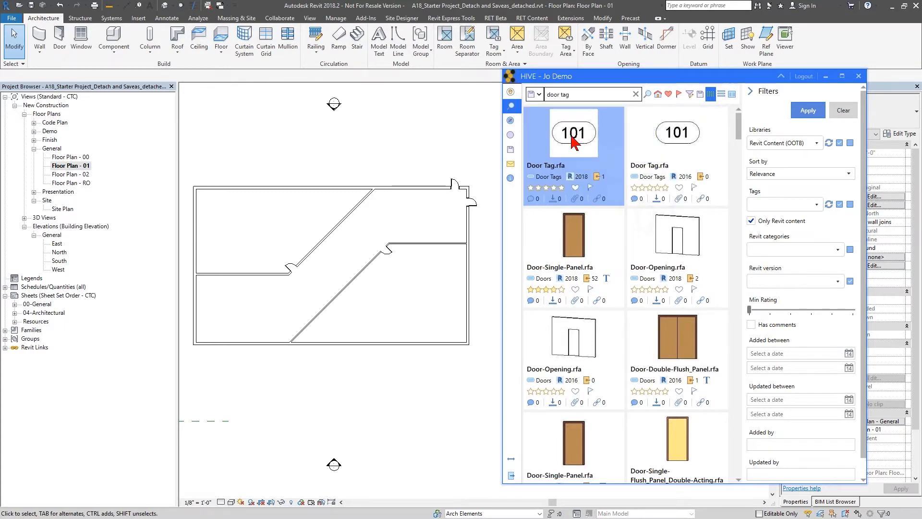
# - Restrict the "door tag" search results to Revit version 2018
pyautogui.moveTo(572, 139)
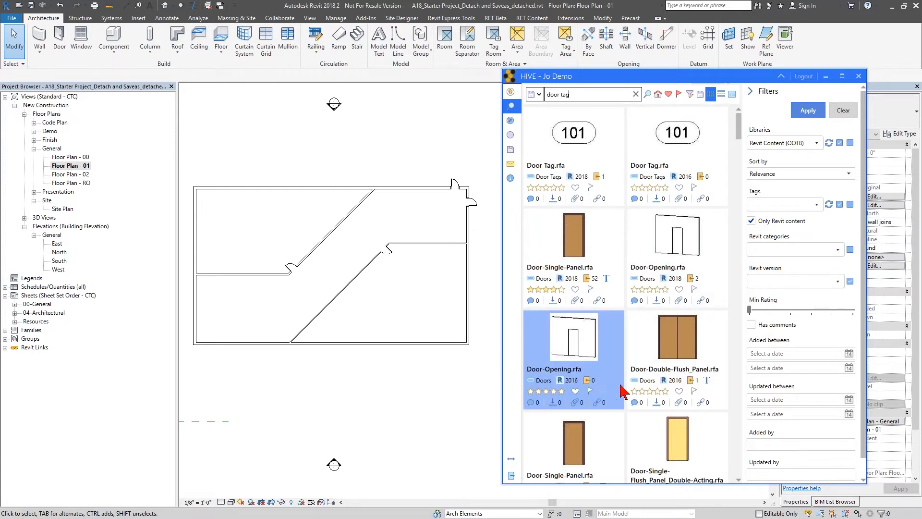
pyautogui.click(835, 282)
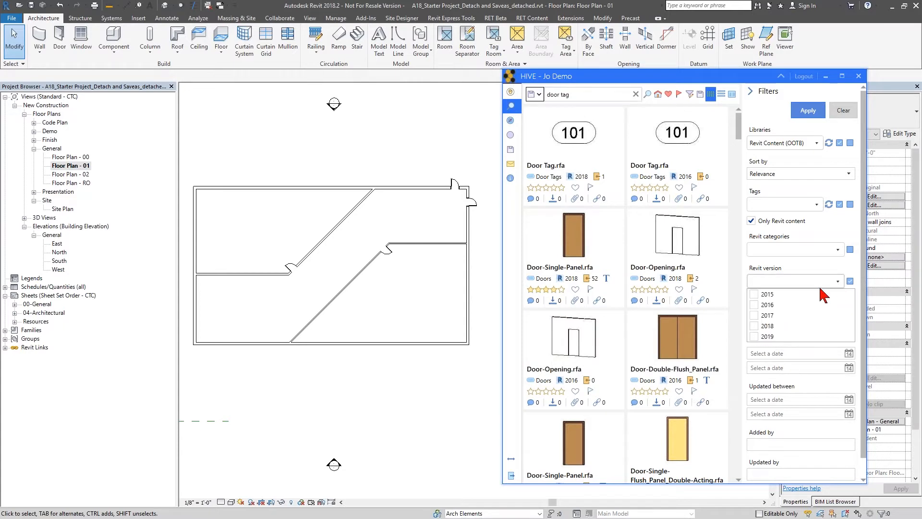
pyautogui.click(763, 326)
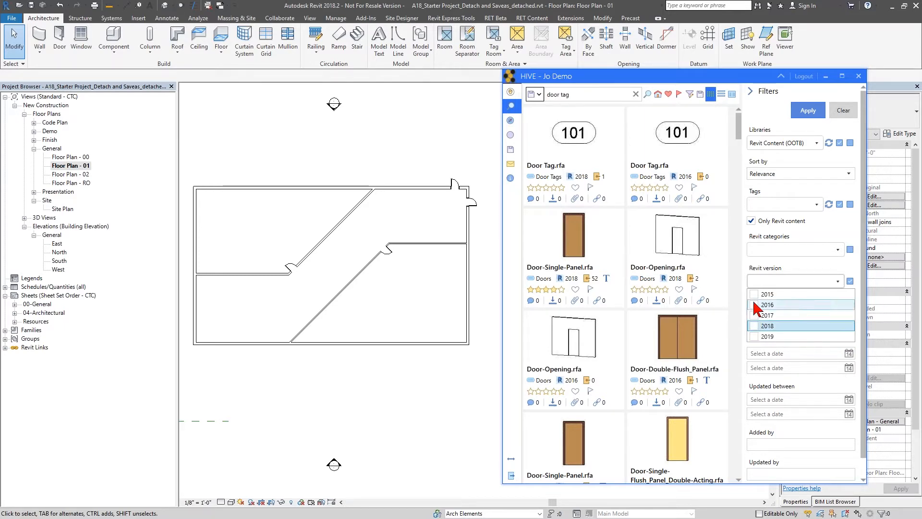
pyautogui.click(798, 275)
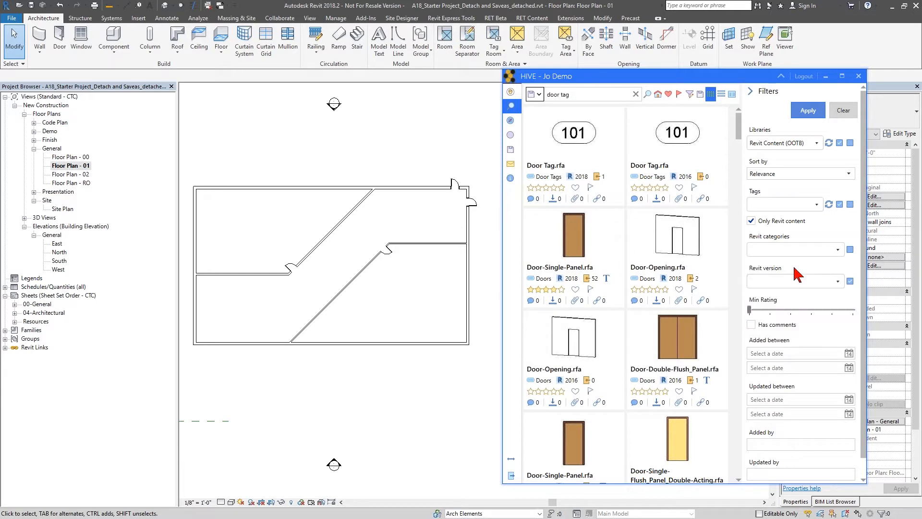
pyautogui.click(850, 281)
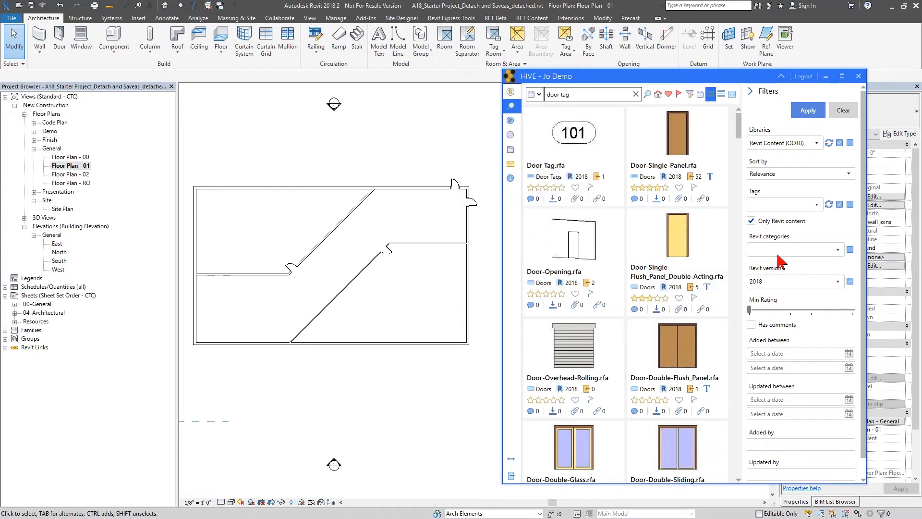
# - Load the Door Tag family from HIVE and tag all four doors in the floor plan without leaders
pyautogui.click(570, 171)
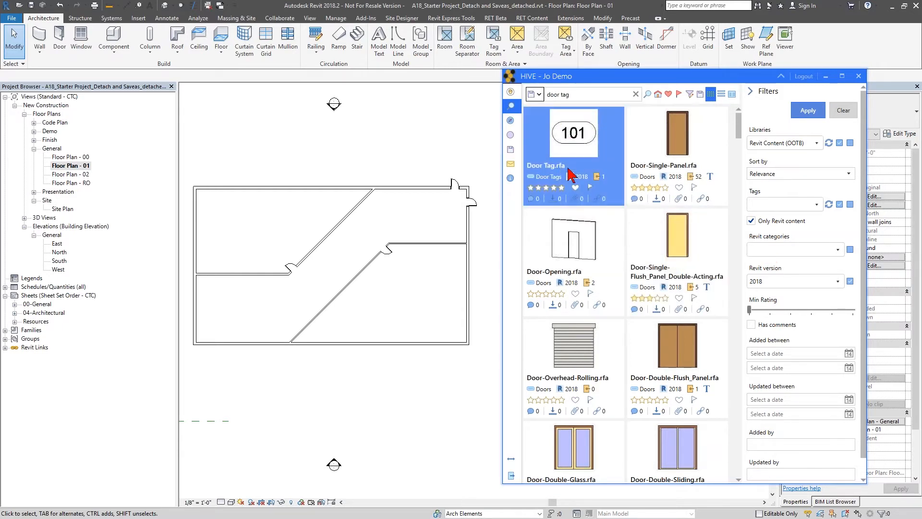
pyautogui.doubleClick(580, 136)
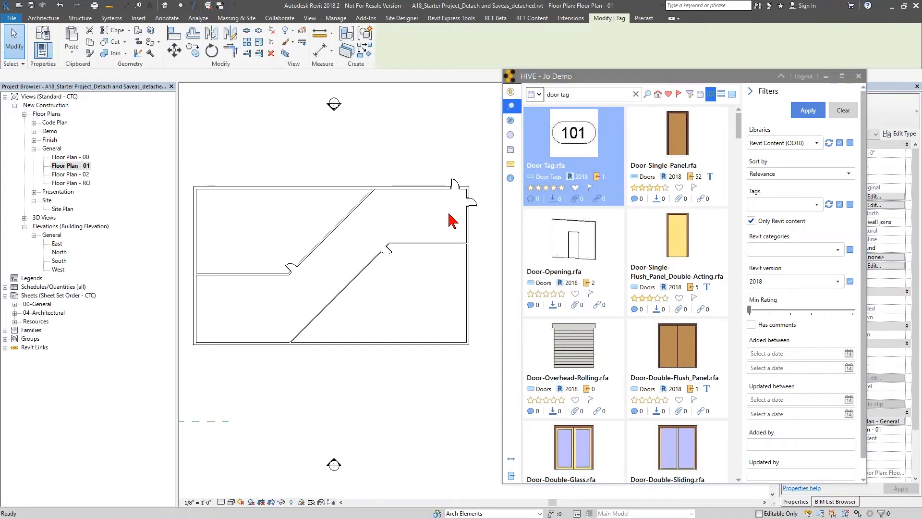
pyautogui.click(138, 76)
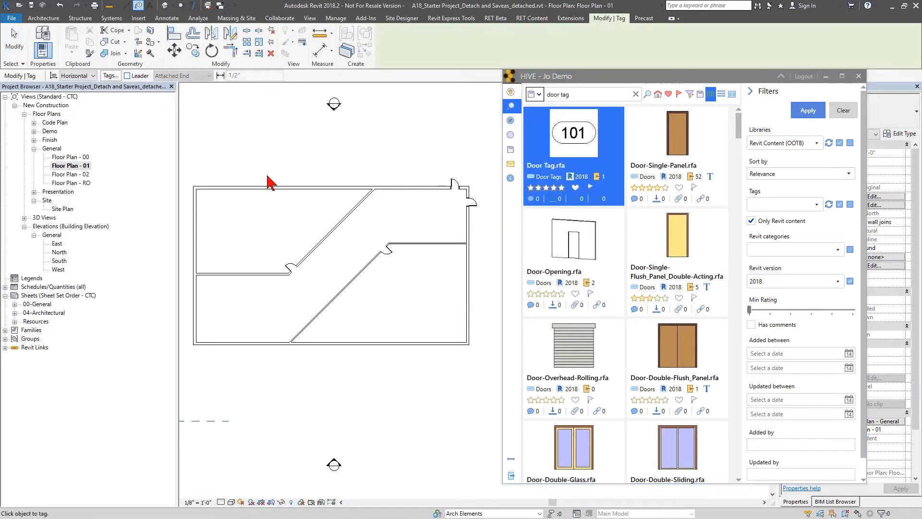
pyautogui.click(291, 268)
pyautogui.click(391, 259)
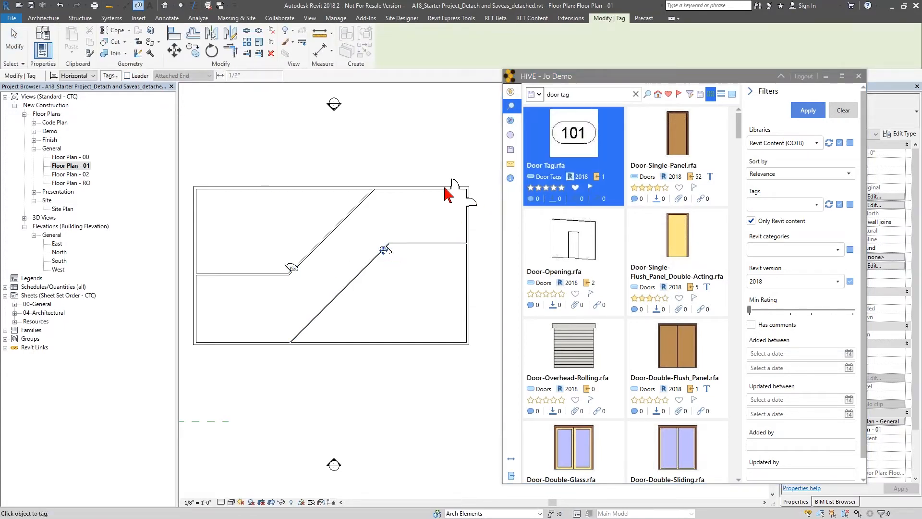
pyautogui.click(483, 210)
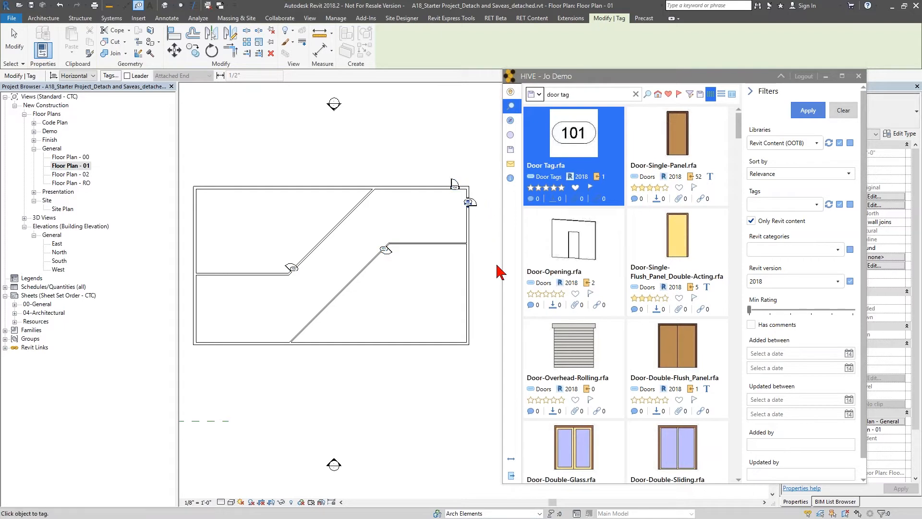
pyautogui.press('Escape')
pyautogui.press('Escape')
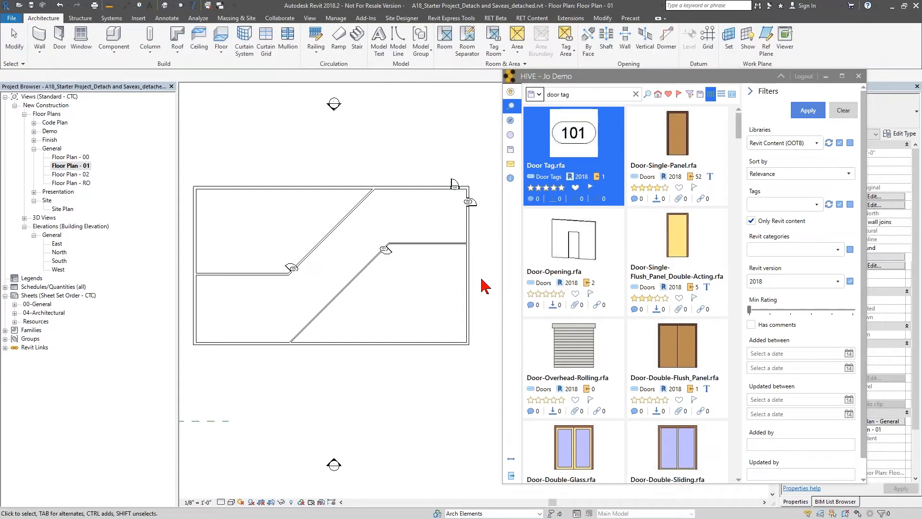
# - Search HIVE for "door schedule" in the Revit Content (CTC) library instead of Revit Content (OOTB)
pyautogui.moveTo(483, 279); pyautogui.dragTo(520, 276, button='middle')
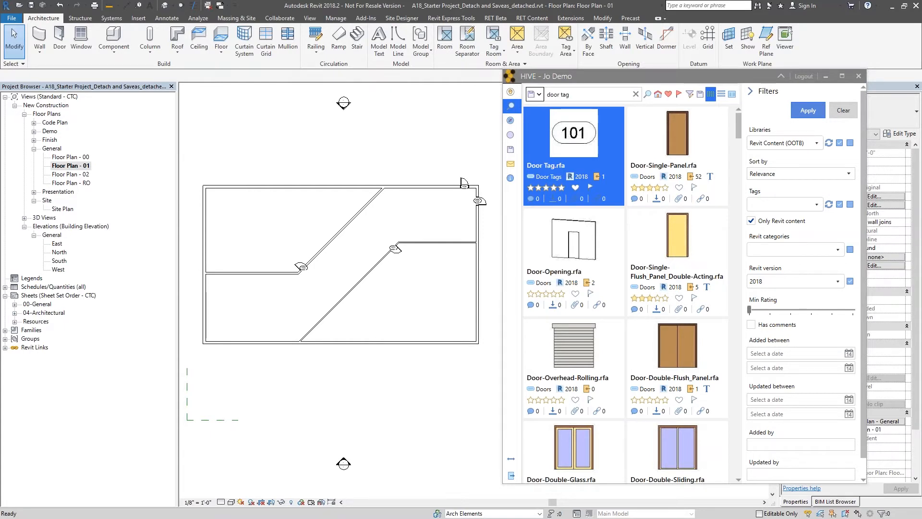
pyautogui.click(591, 96)
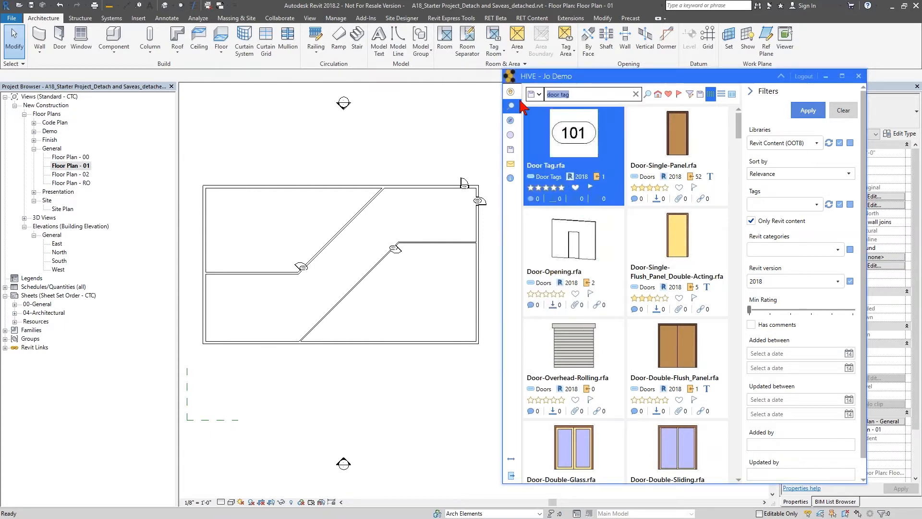
pyautogui.click(591, 96)
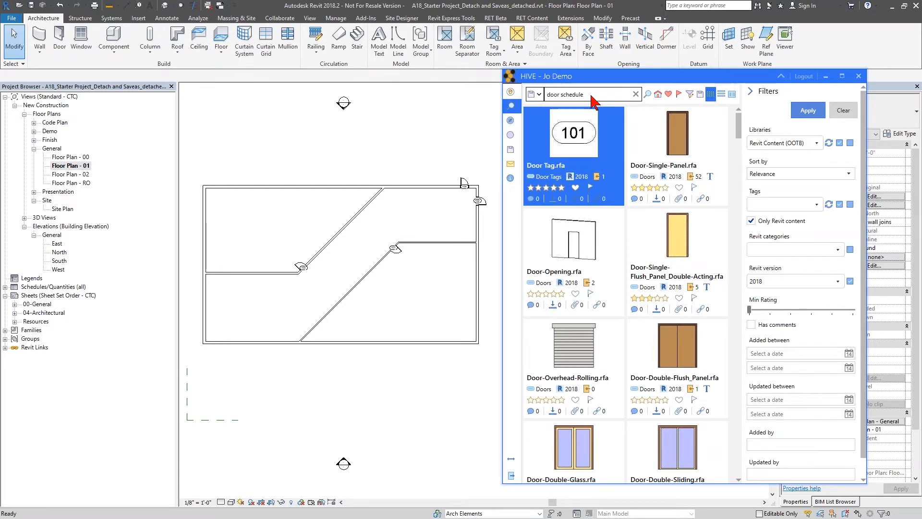
pyautogui.click(817, 144)
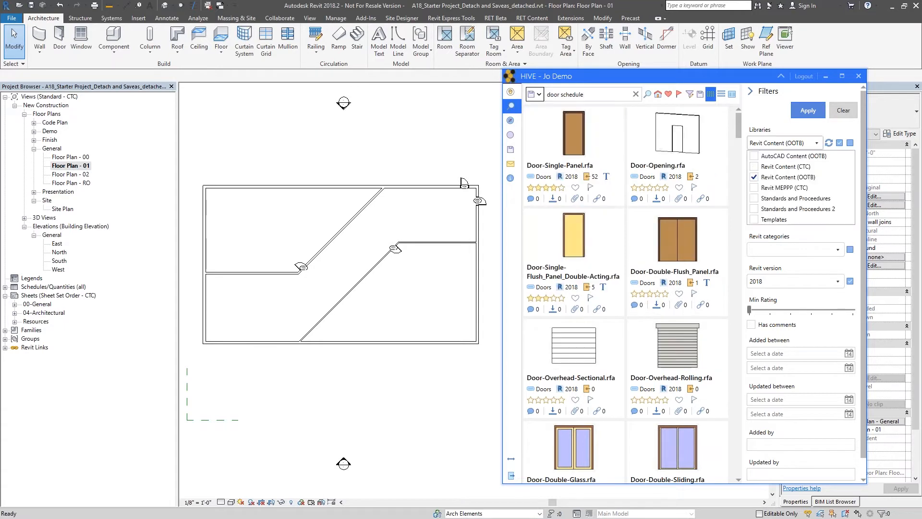
pyautogui.click(811, 166)
pyautogui.click(807, 177)
pyautogui.click(598, 94)
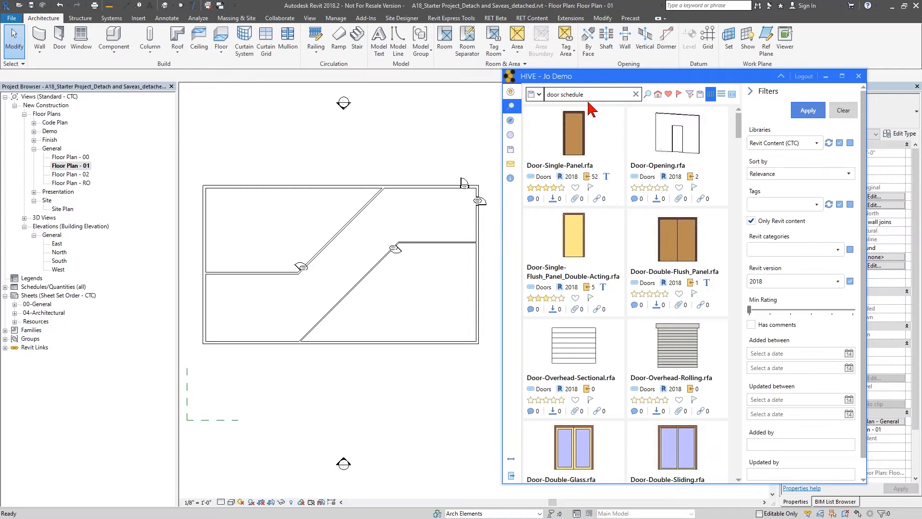
pyautogui.press('Return')
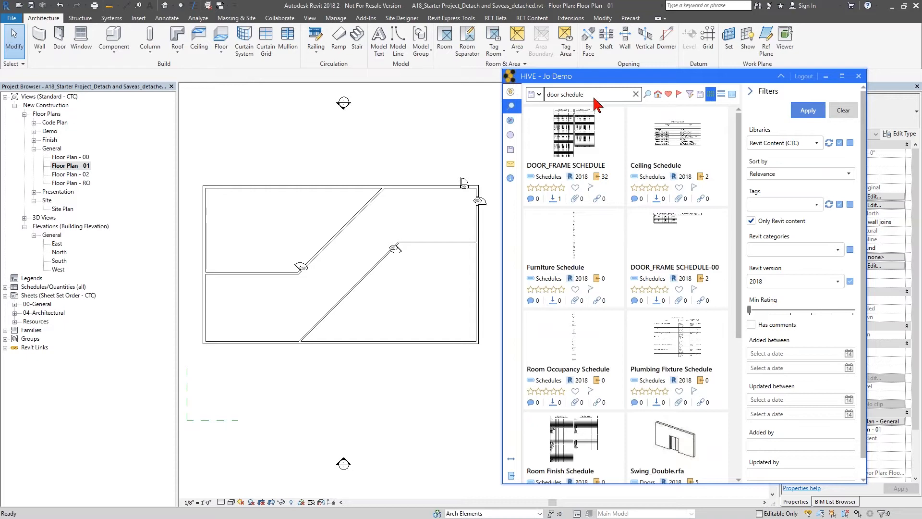
# - Load the DOOR_FRAME SCHEDULE from HIVE into the project and expand the project's list of schedules
pyautogui.click(595, 144)
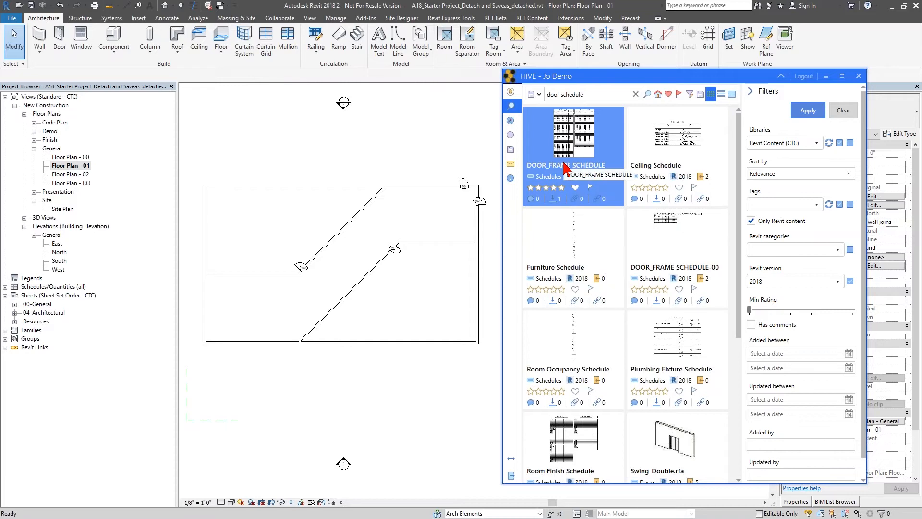
pyautogui.moveTo(571, 146)
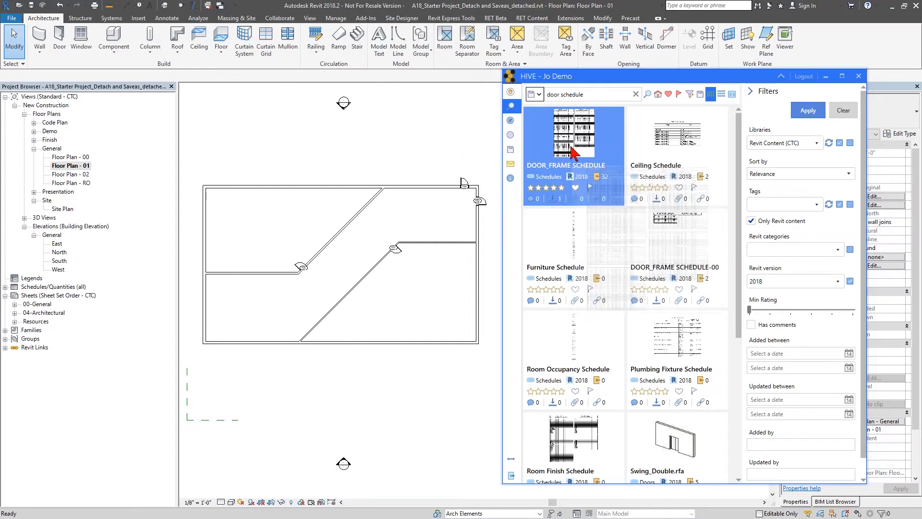
pyautogui.moveTo(571, 146); pyautogui.dragTo(421, 151)
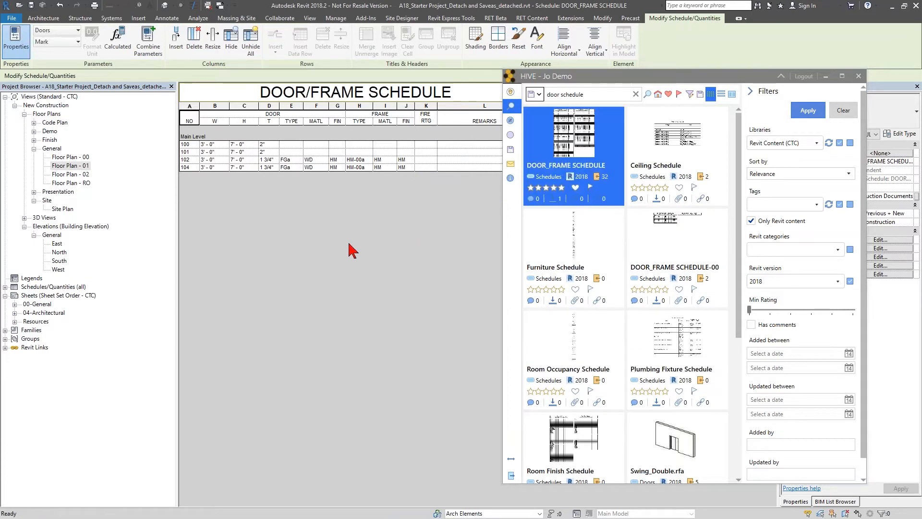
pyautogui.click(5, 287)
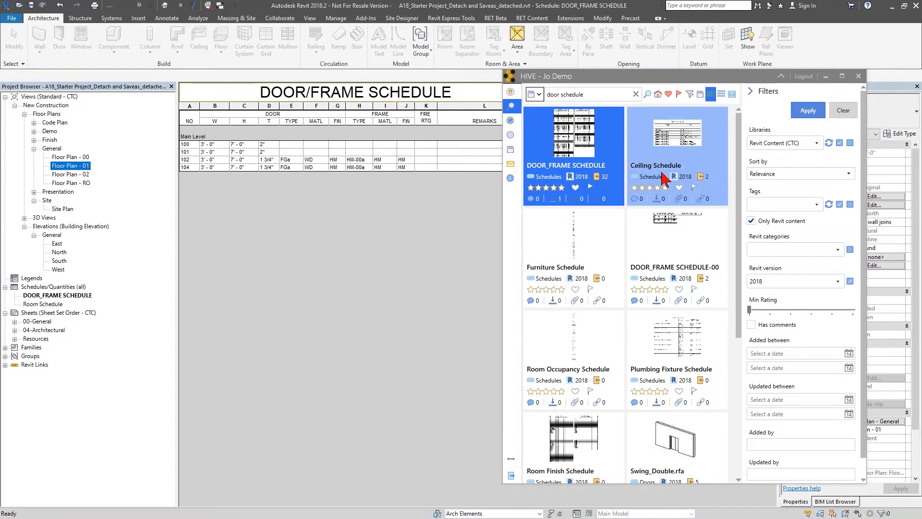
# - Load DOOR_FRAME SCHEDULE-00 from HIVE into the project and open that schedule
pyautogui.click(679, 256)
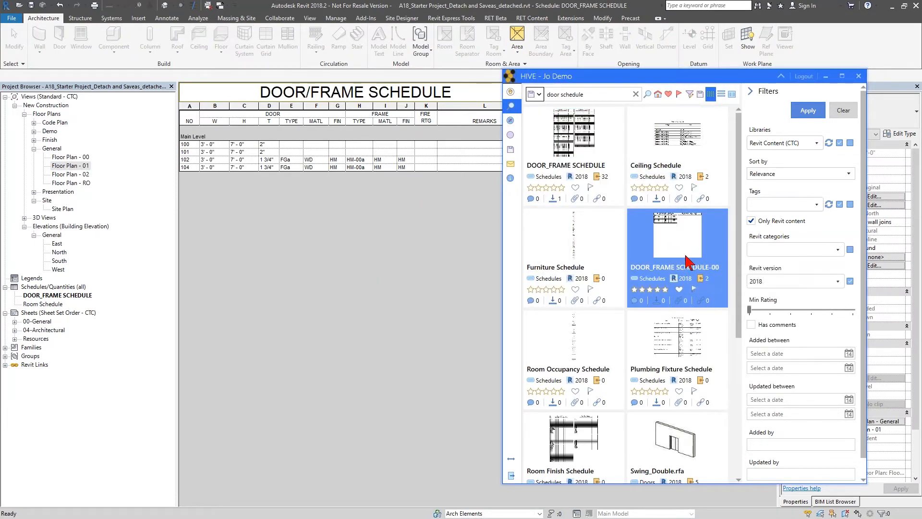
pyautogui.moveTo(679, 240)
pyautogui.moveTo(679, 240); pyautogui.dragTo(232, 297)
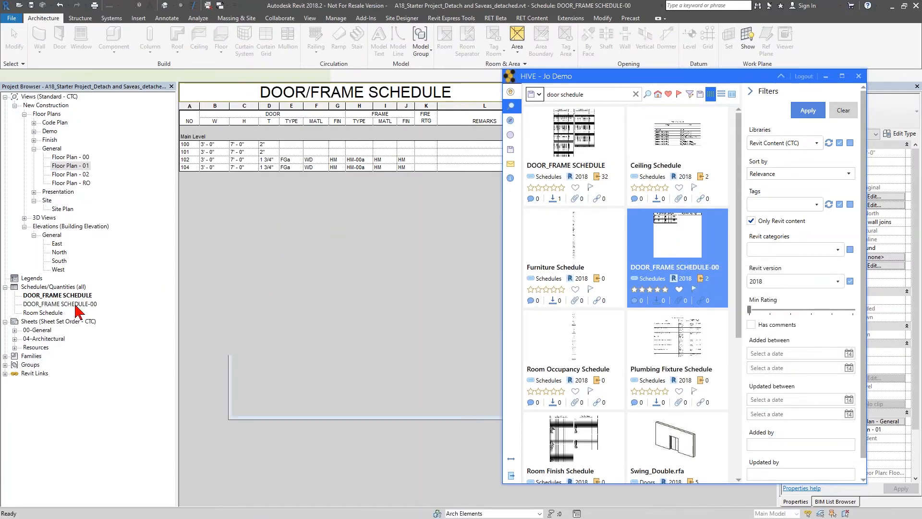
pyautogui.doubleClick(69, 304)
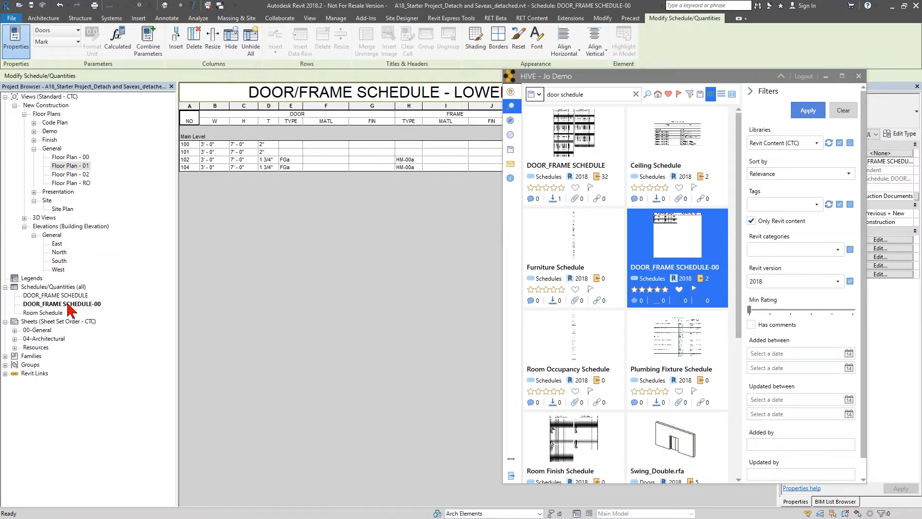
pyautogui.click(68, 304)
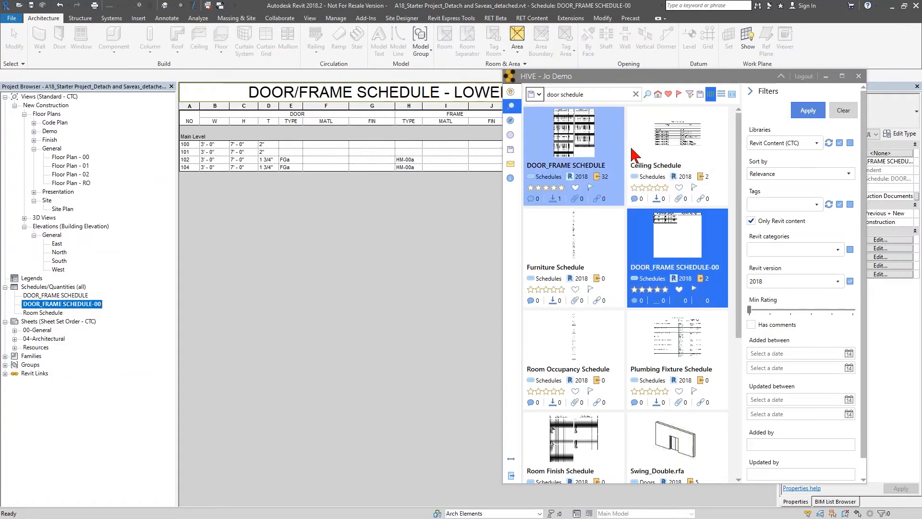
# - Return to HIVE's search home page and run the saved MEPPP Electrical search
pyautogui.moveTo(659, 459)
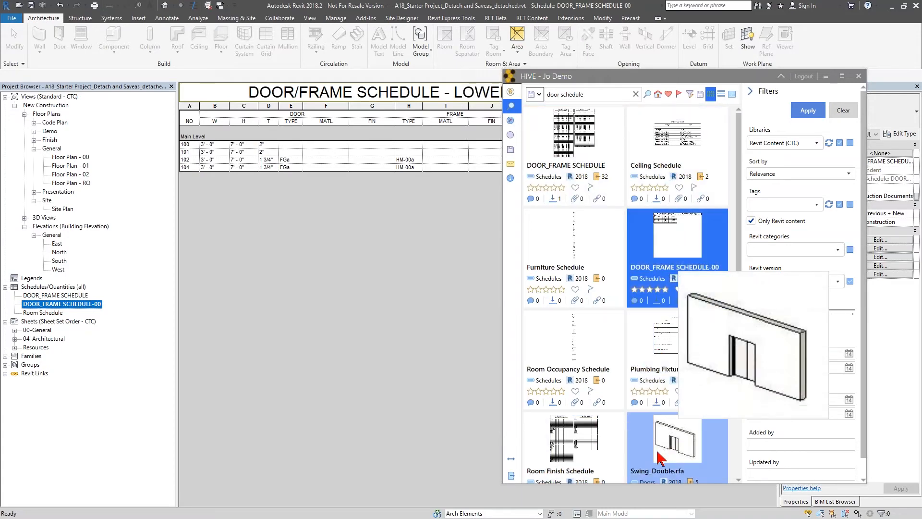
pyautogui.click(510, 107)
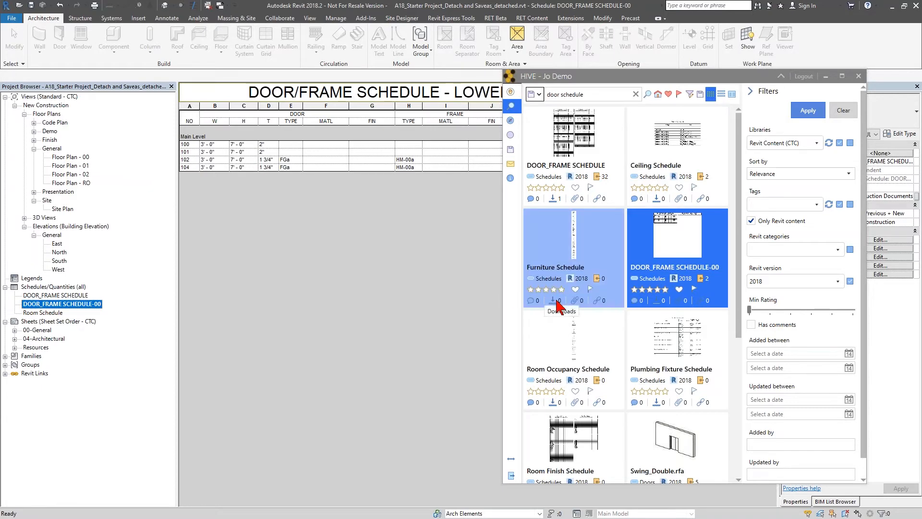
pyautogui.click(658, 95)
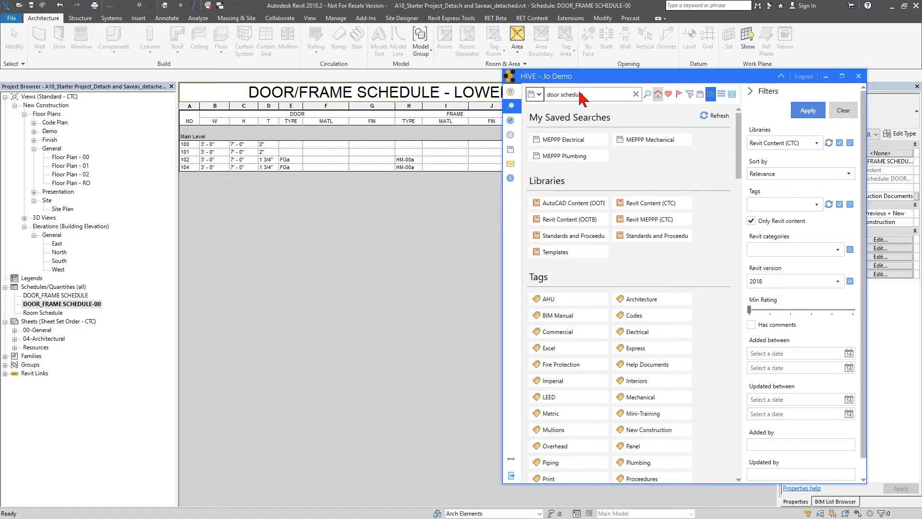
pyautogui.write('le')
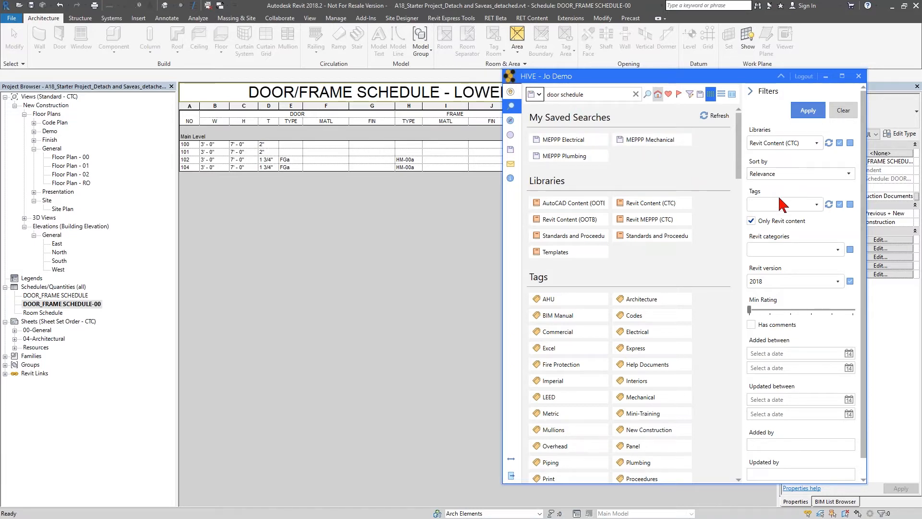
pyautogui.click(586, 141)
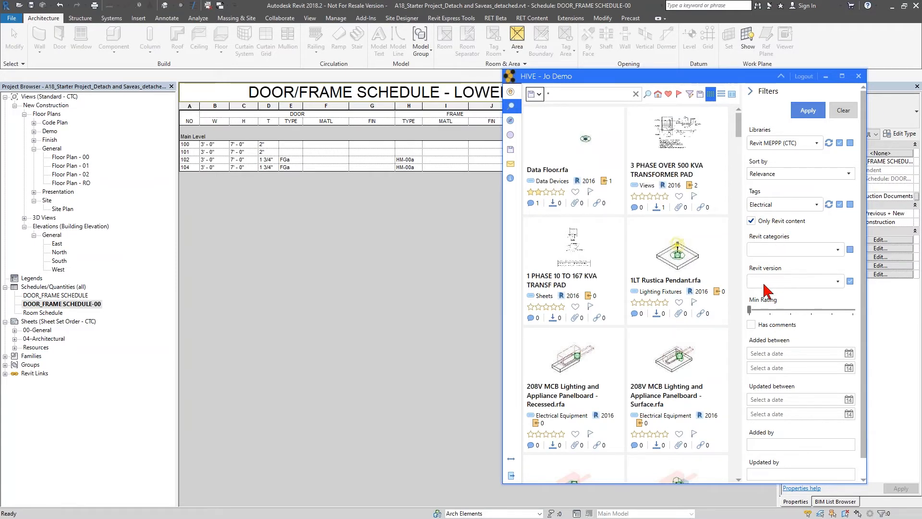
# - Change the search filters to the Revit Content (CTC) library, the Architecture tag only, and Revit version 2018
pyautogui.click(569, 95)
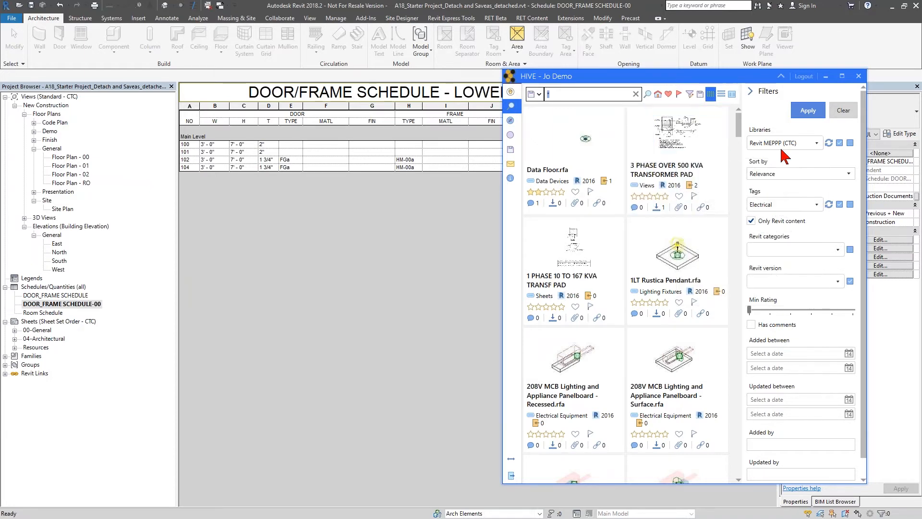
pyautogui.click(800, 143)
pyautogui.click(761, 166)
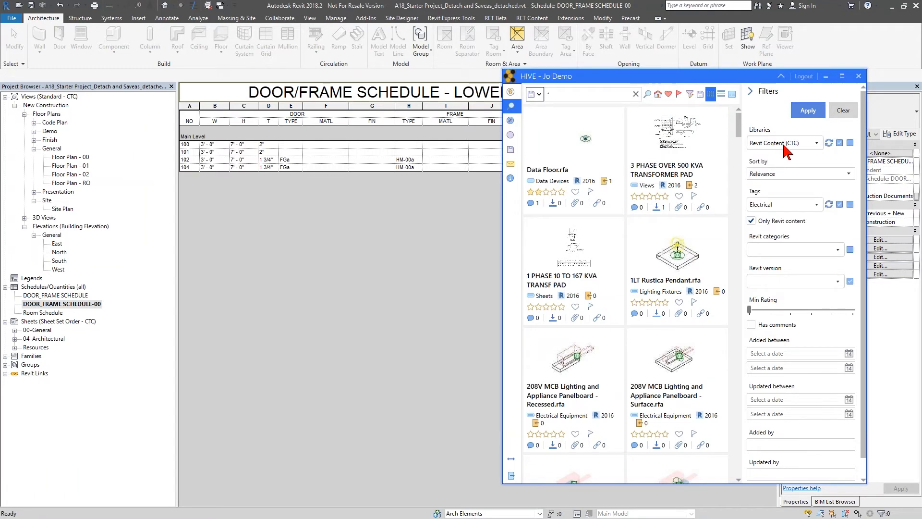
pyautogui.click(782, 205)
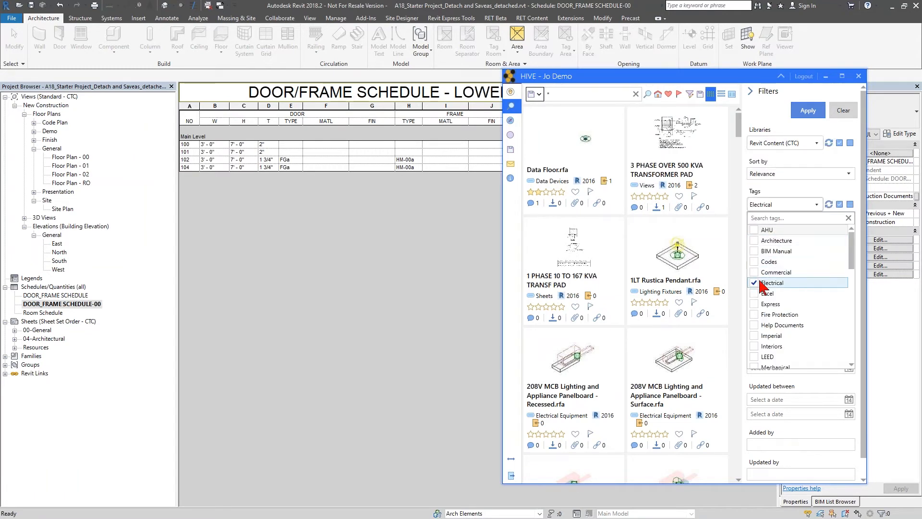
pyautogui.click(754, 283)
pyautogui.click(754, 240)
pyautogui.click(800, 194)
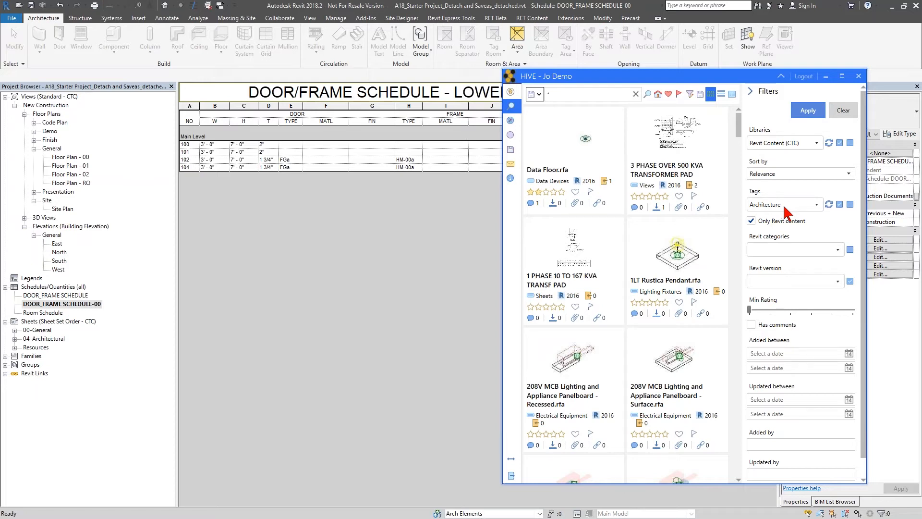
pyautogui.click(772, 284)
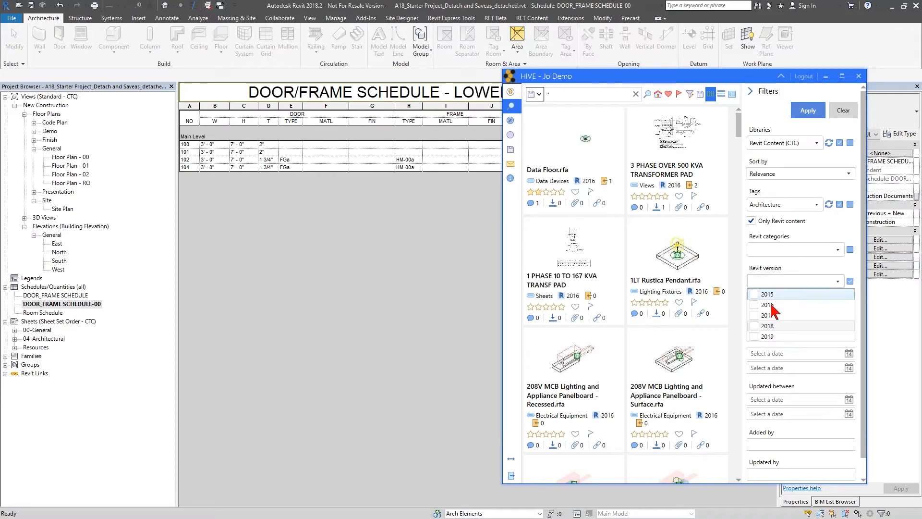
pyautogui.click(755, 331)
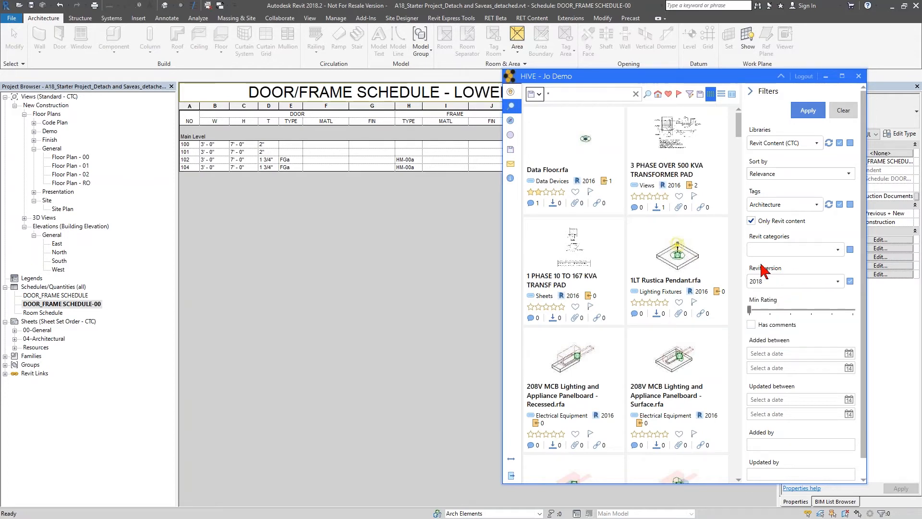
# - Save the current search and its filters under the name "Arch 2018 Content"
pyautogui.click(701, 96)
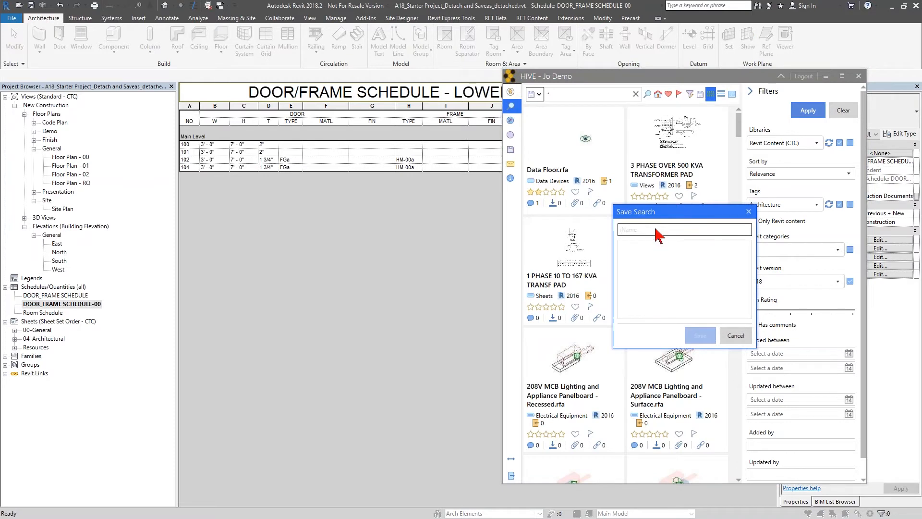
pyautogui.write('Arch 2018 Content')
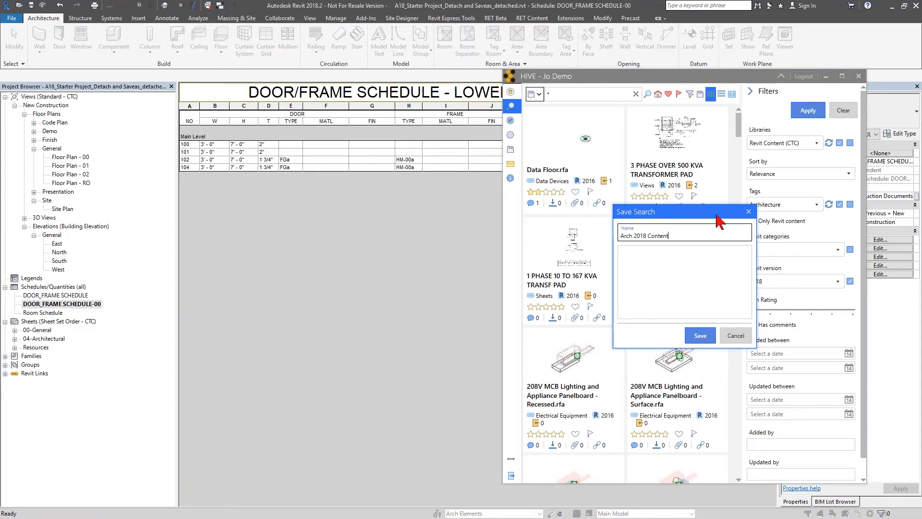
pyautogui.moveTo(715, 214); pyautogui.dragTo(684, 213)
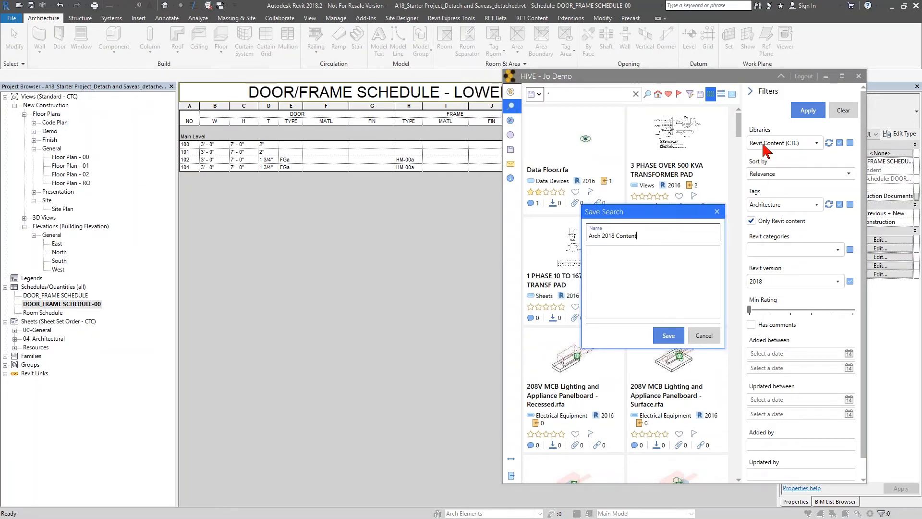
pyautogui.click(671, 336)
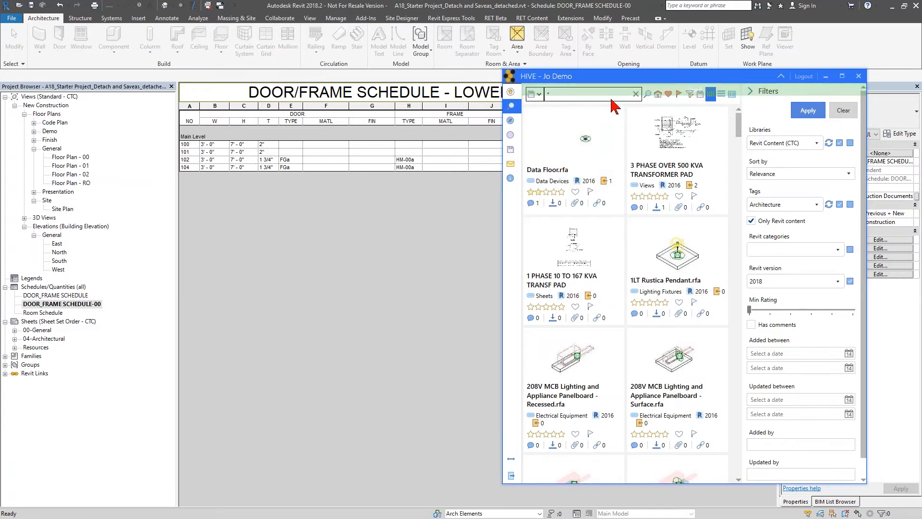
# - Run the saved search "Arch 2018 Content" and look through its results
pyautogui.click(536, 94)
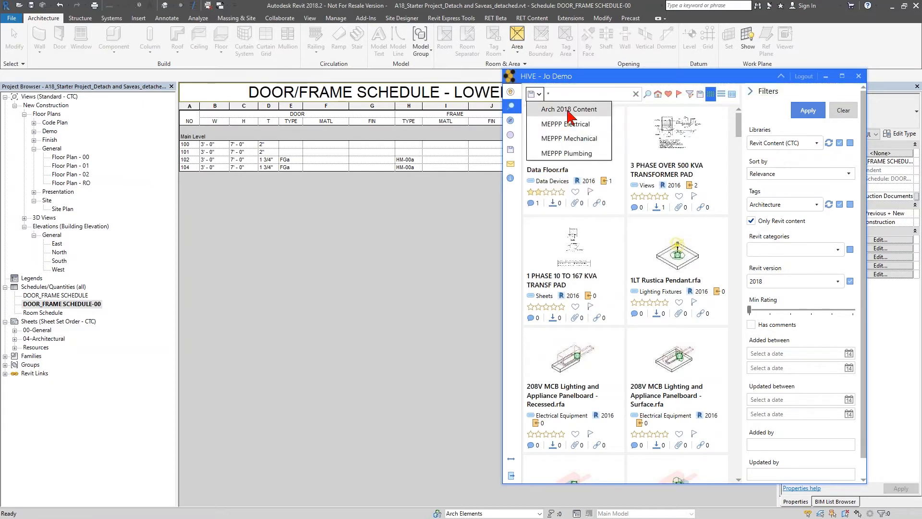
pyautogui.click(569, 109)
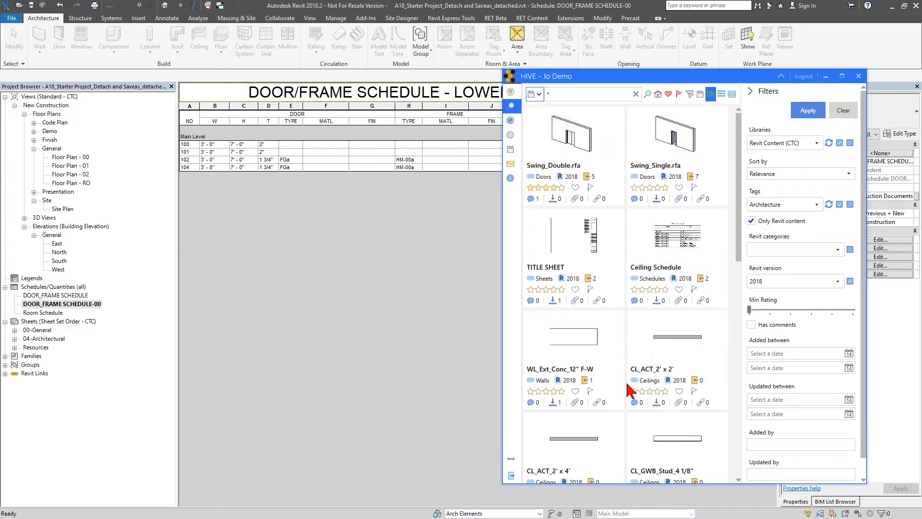
pyautogui.scroll(-10, 629, 387)
pyautogui.scroll(10, 629, 391)
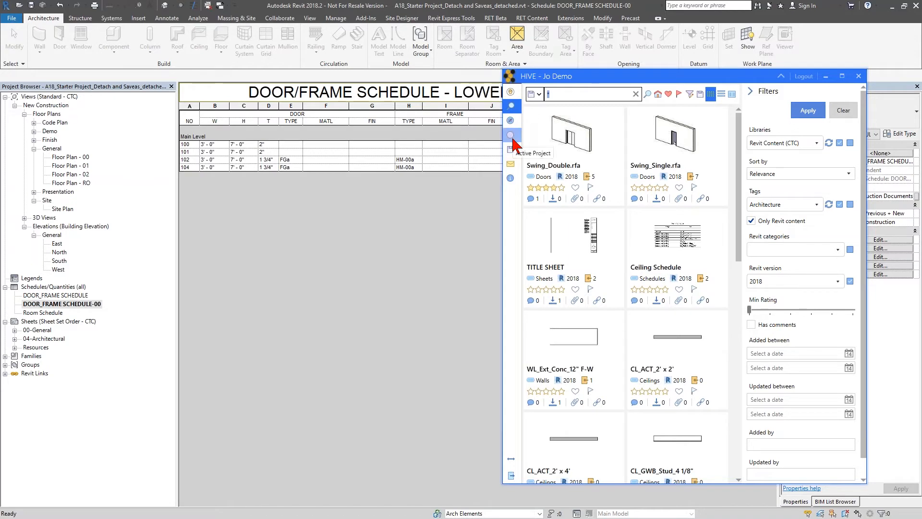
# - Browse content by attribute for the Revit Content (OOTB) library and look through its list of attributes
pyautogui.click(511, 120)
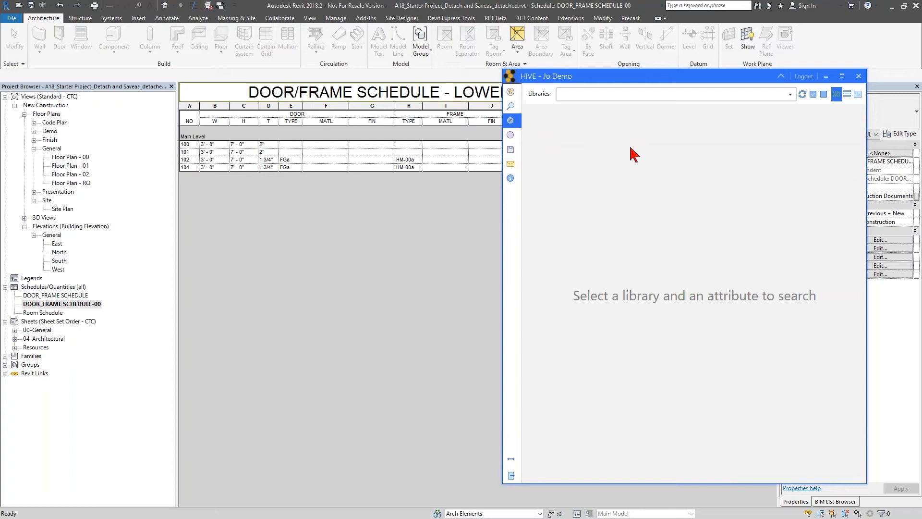
pyautogui.click(747, 96)
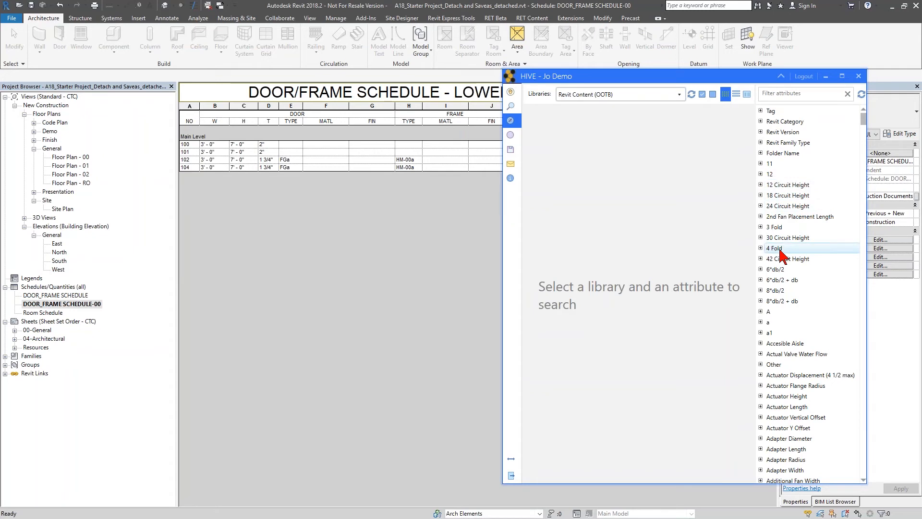
pyautogui.scroll(-7, 792, 449)
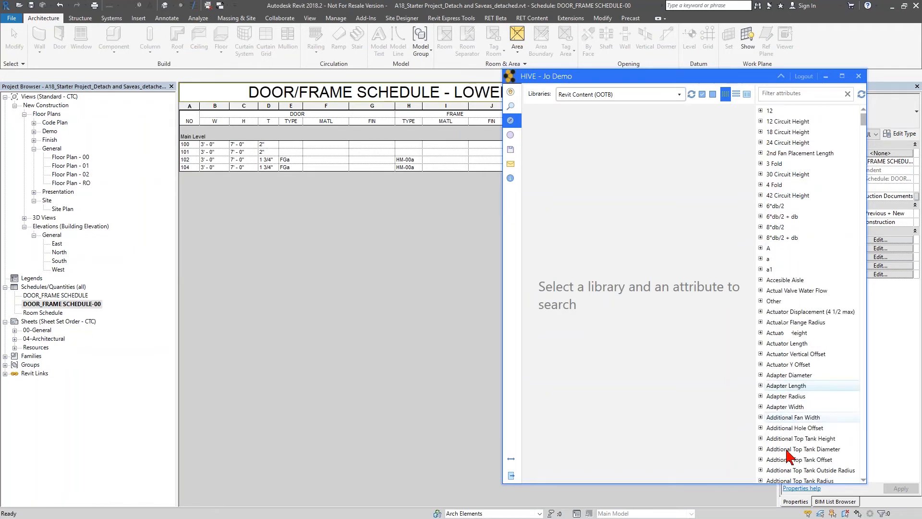
pyautogui.scroll(-20, 792, 442)
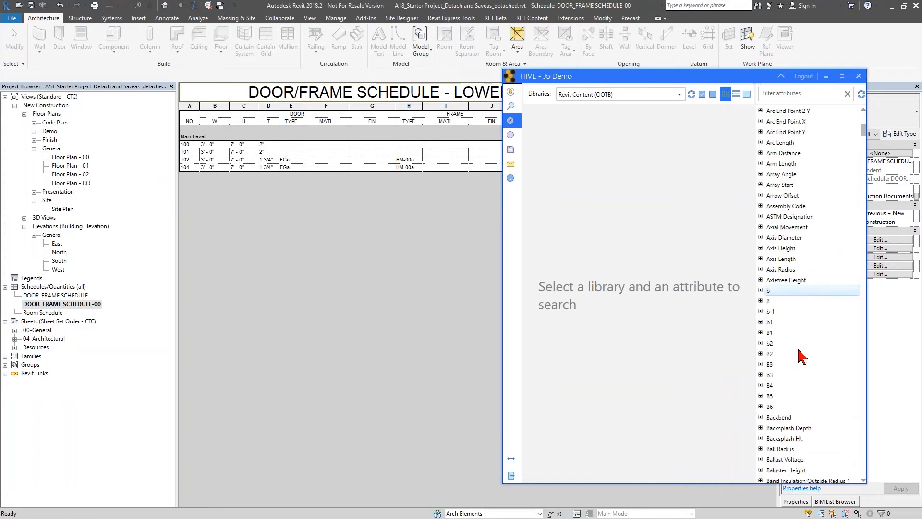
pyautogui.scroll(-20, 799, 355)
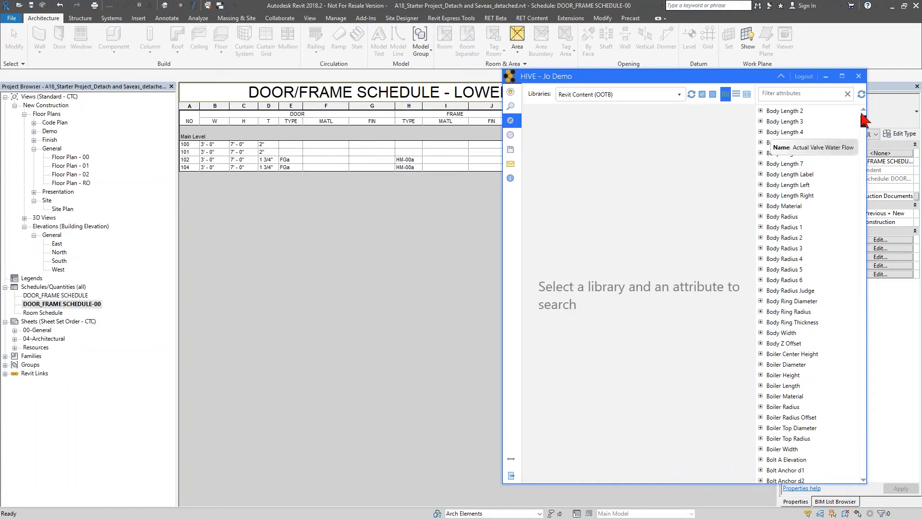
pyautogui.moveTo(863, 140); pyautogui.dragTo(862, 112)
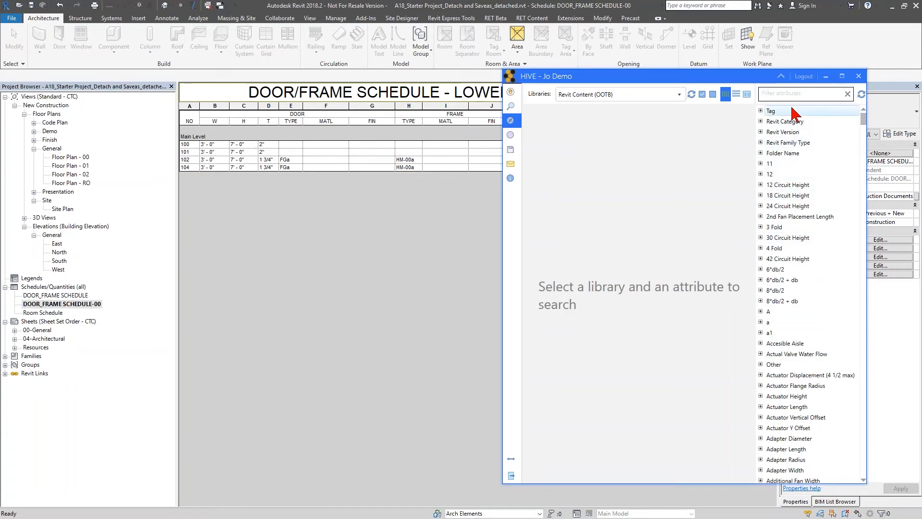
# - Open the Floor Plan - 01 view and try filtering the Revit Content (OOTB) attributes by "herman", shortened to "herma"
pyautogui.doubleClick(82, 166)
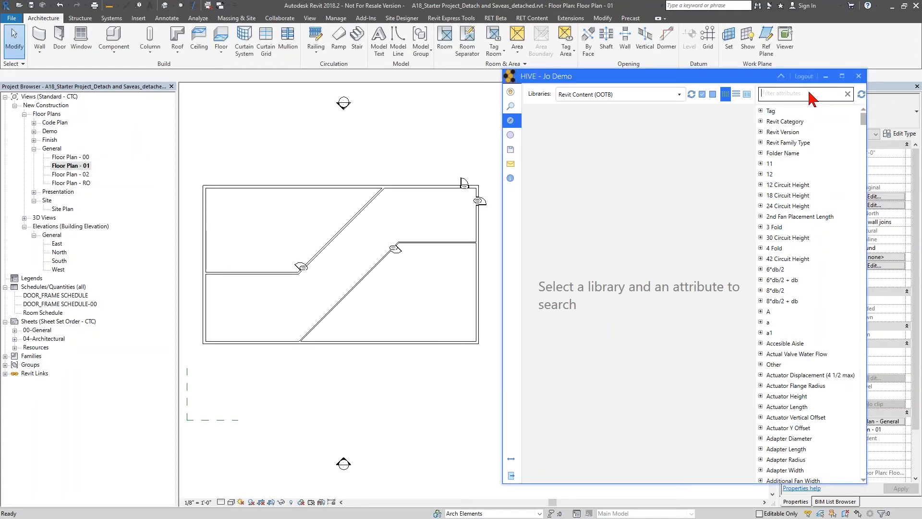
pyautogui.write('herman')
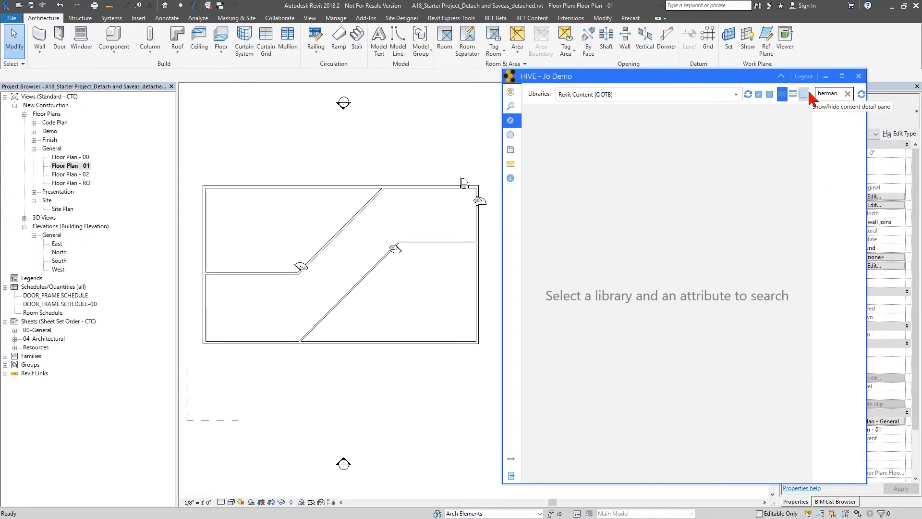
pyautogui.press('BackSpace')
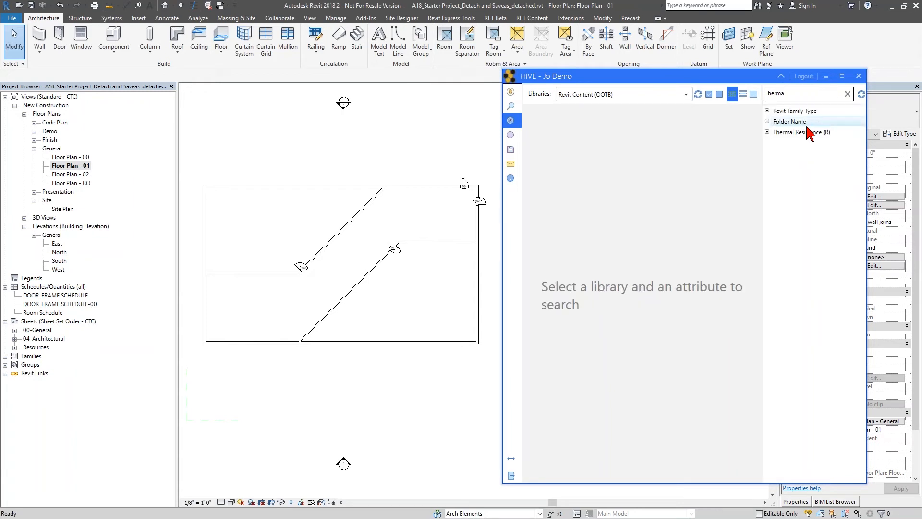
# - Include the Revit Content (CTC) library, filter attributes by "herman", and show content with the manufacturer Herman Miller, Inc
pyautogui.click(686, 95)
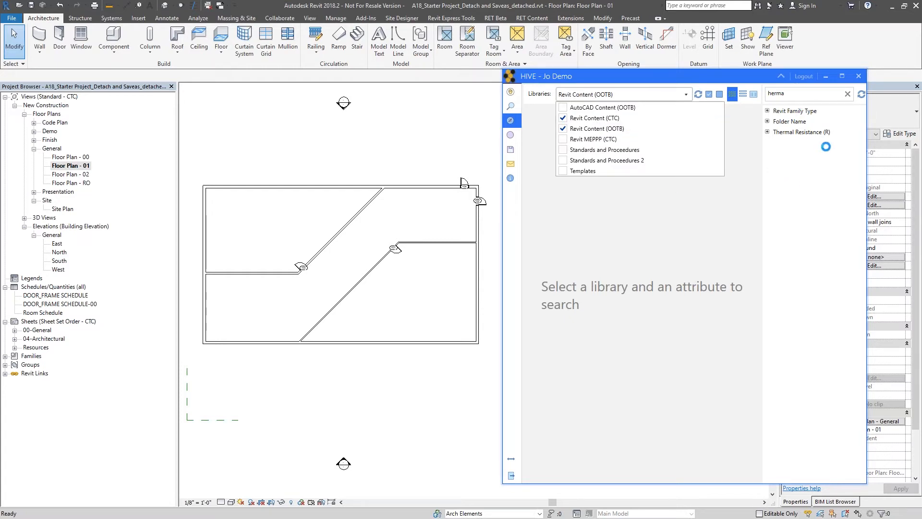
pyautogui.click(803, 98)
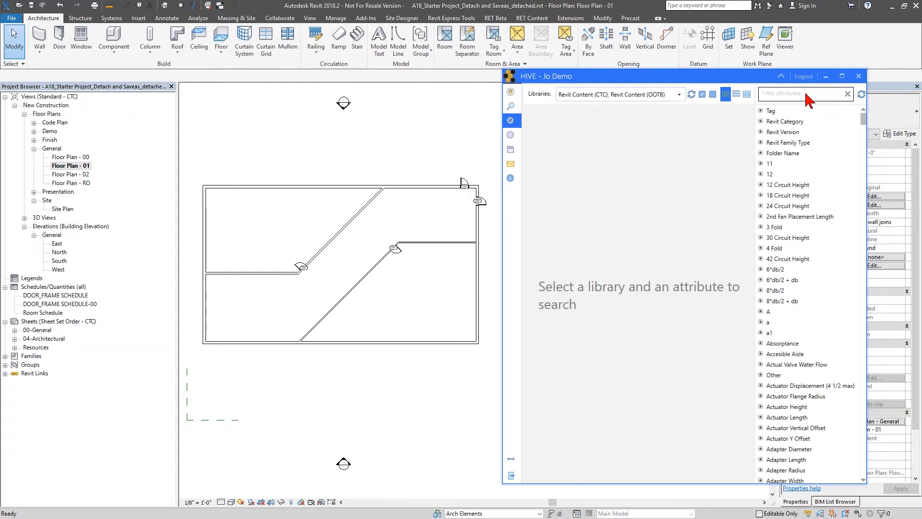
pyautogui.write('herman')
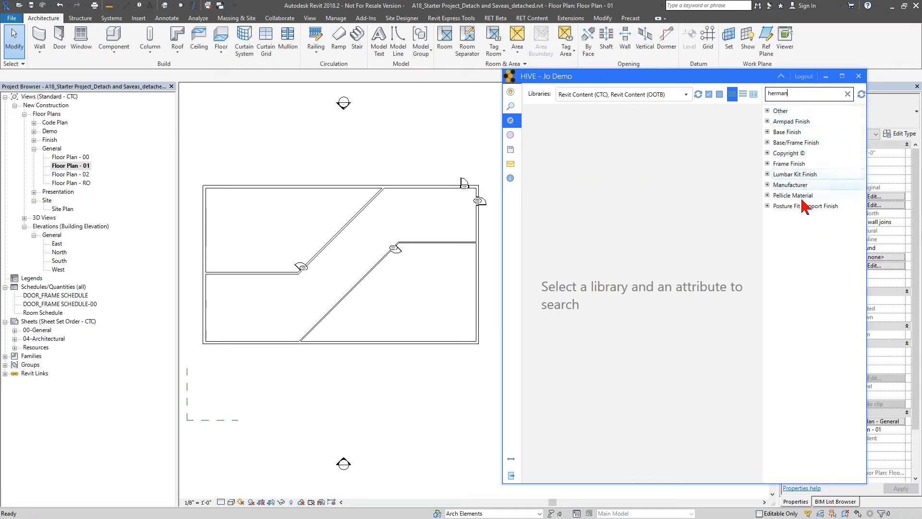
pyautogui.click(767, 185)
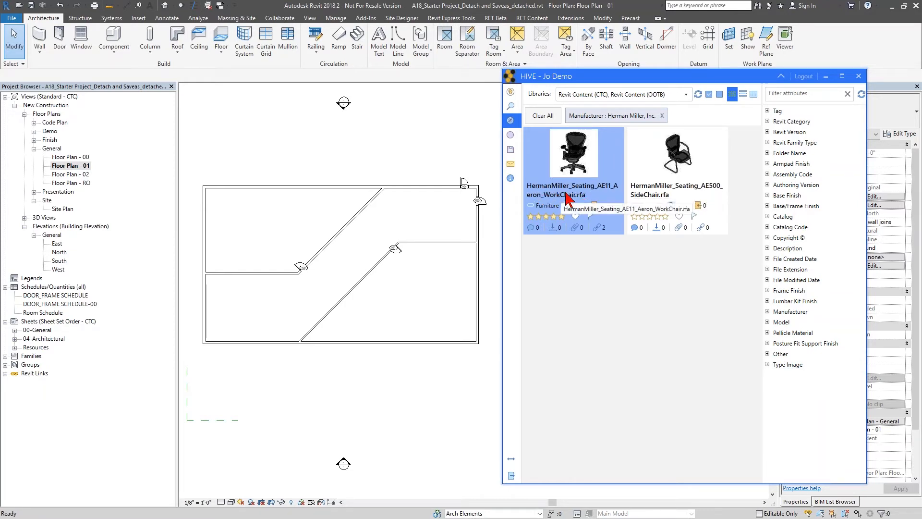
pyautogui.click(511, 121)
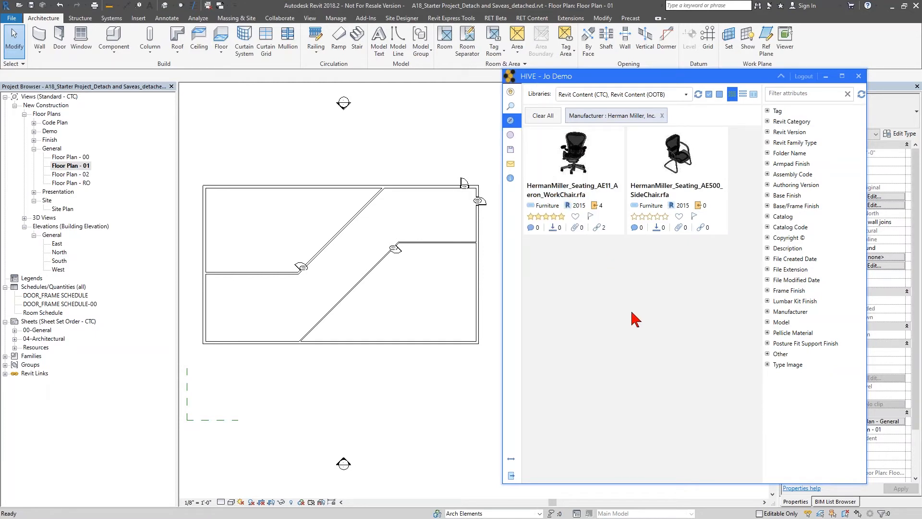
# - Widen the HIVE window and show the details of HermanMiller_Seating_AE11_Aeron_WorkChair.rfa in an enlarged pane
pyautogui.click(594, 198)
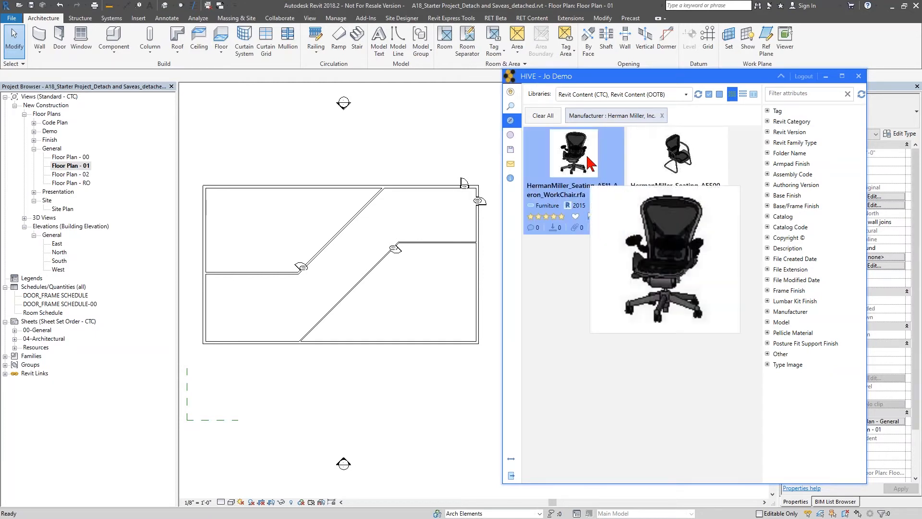
pyautogui.moveTo(503, 318); pyautogui.dragTo(357, 318)
pyautogui.moveTo(433, 163)
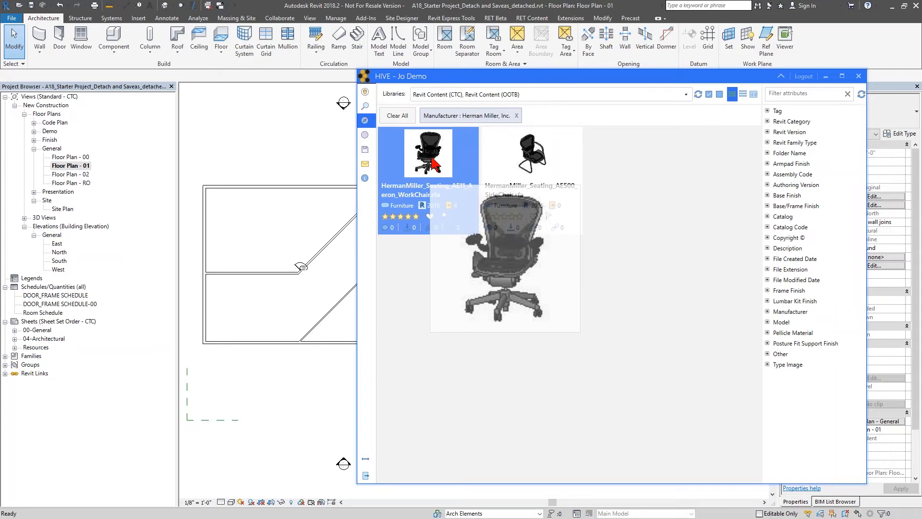
pyautogui.rightClick(434, 163)
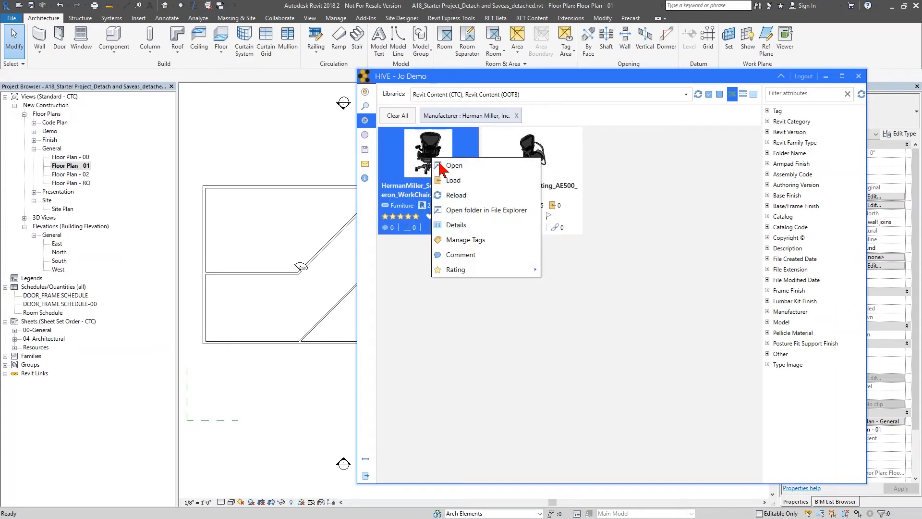
pyautogui.click(472, 226)
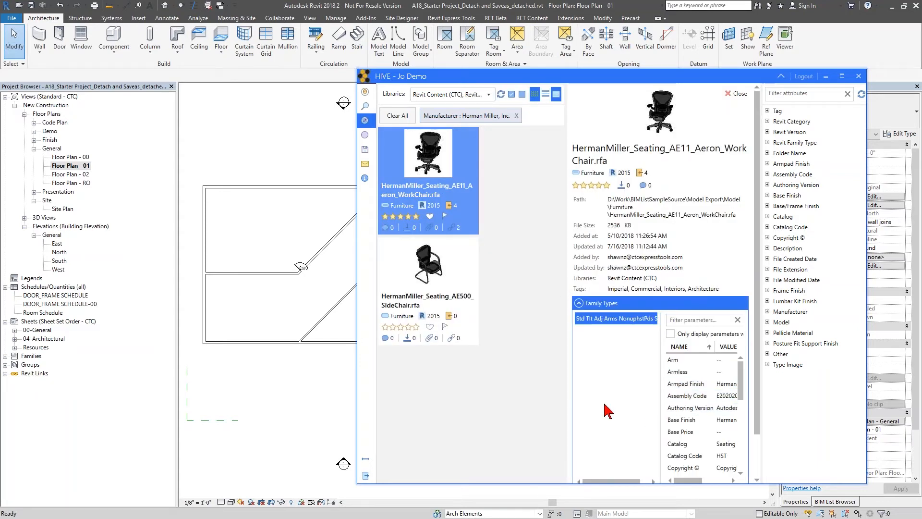
pyautogui.moveTo(568, 400); pyautogui.dragTo(519, 397)
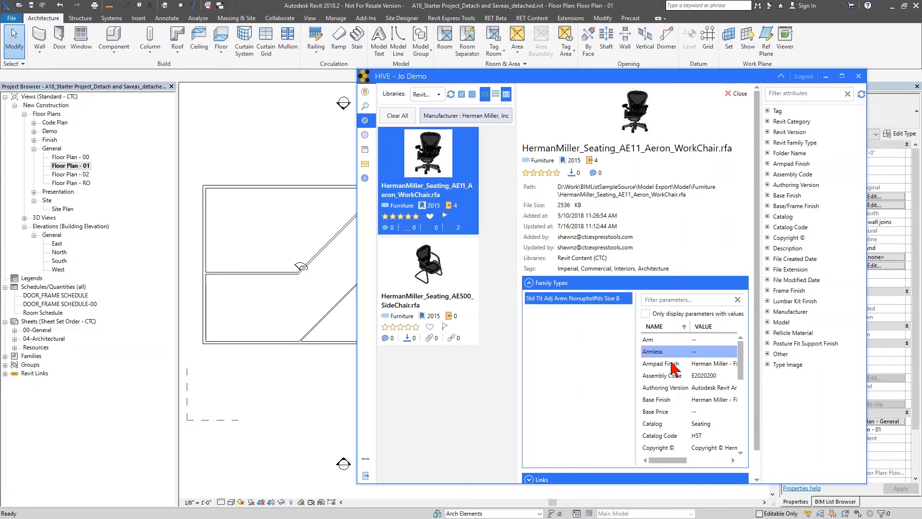
# - Limit the work chair's family type parameters to those with values, widen the parameter table, and review the list
pyautogui.click(686, 300)
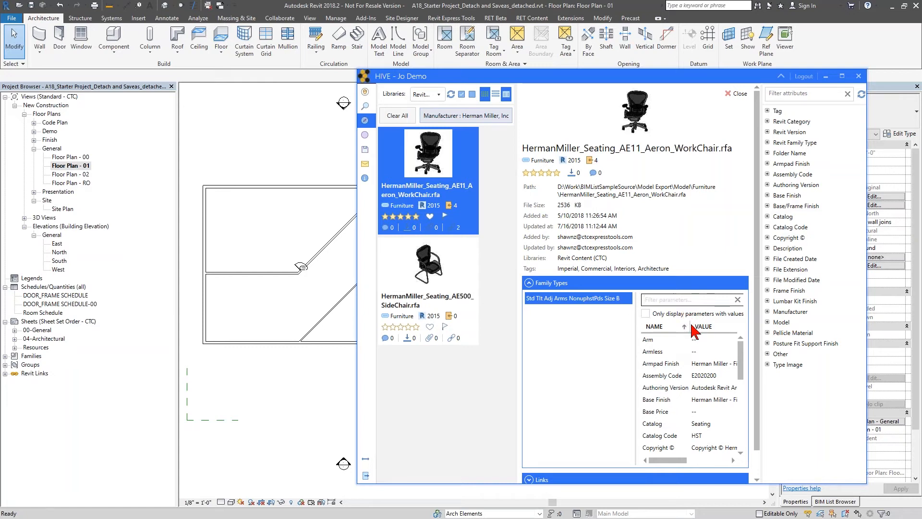
pyautogui.scroll(-6, 706, 380)
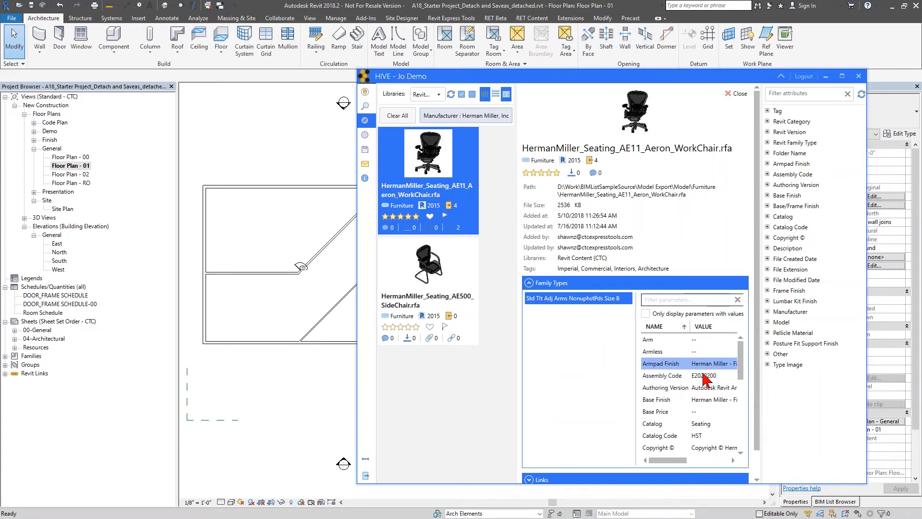
pyautogui.scroll(6, 705, 408)
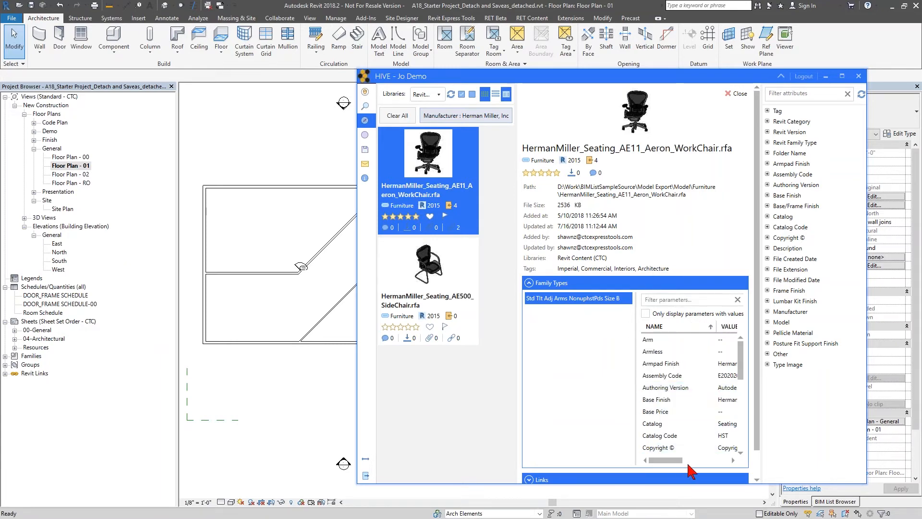
pyautogui.moveTo(672, 460)
pyautogui.mouseDown()
pyautogui.moveTo(680, 460)
pyautogui.moveTo(671, 461)
pyautogui.mouseUp()
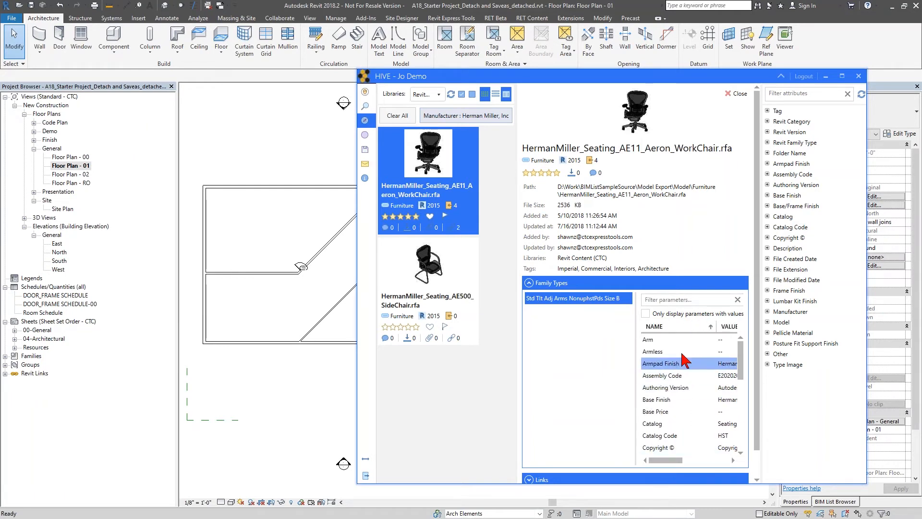
pyautogui.click(658, 315)
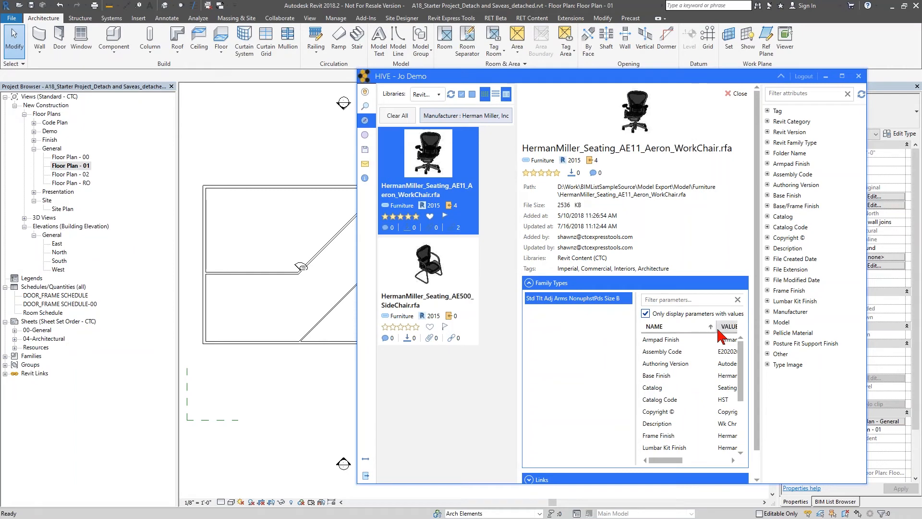
pyautogui.moveTo(636, 359); pyautogui.dragTo(604, 360)
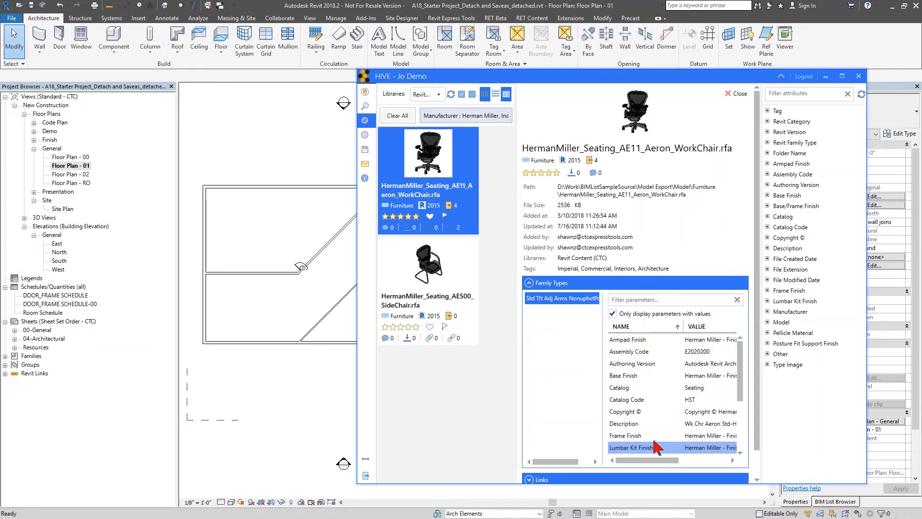
pyautogui.scroll(-3, 658, 444)
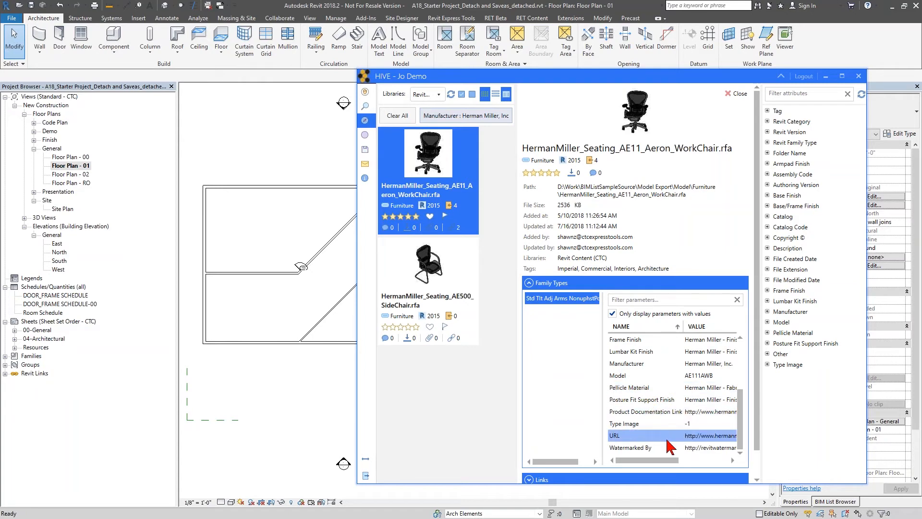
pyautogui.scroll(3, 669, 446)
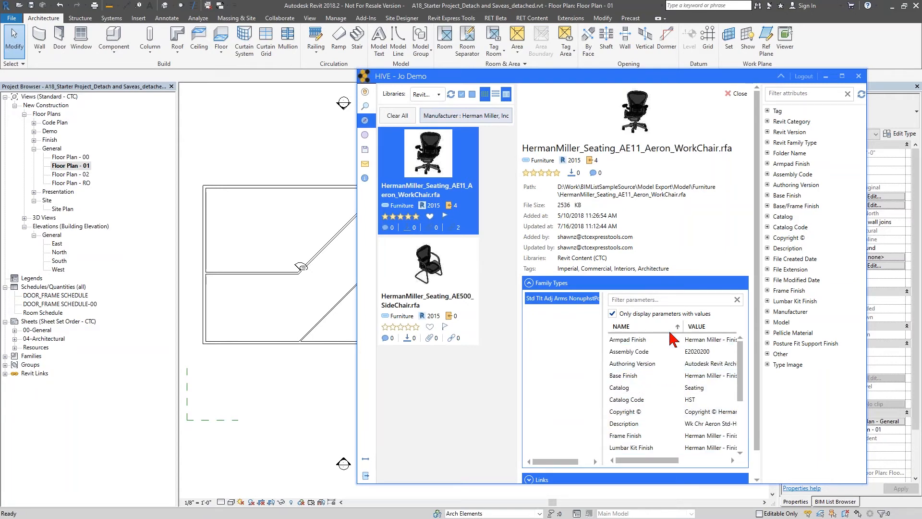
# - Collapse the chair's family types, expand its links, and open the Main Product Page link
pyautogui.click(529, 287)
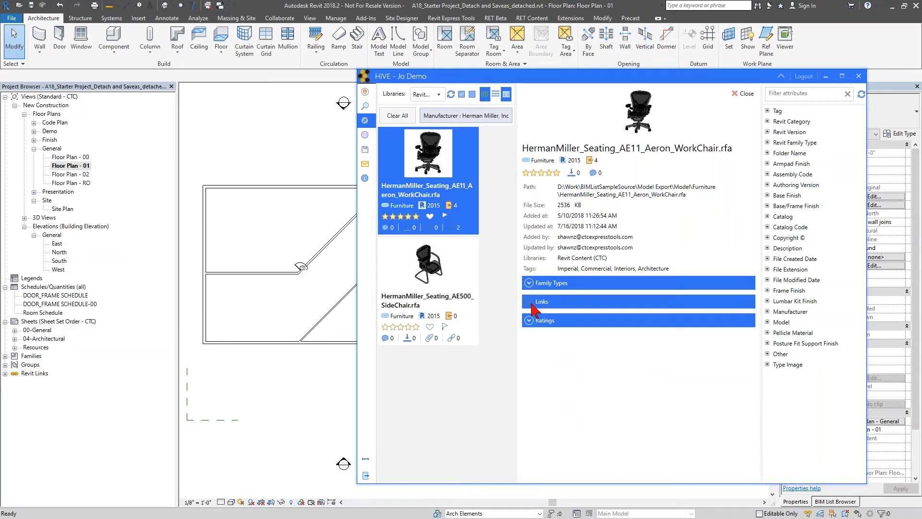
pyautogui.click(529, 302)
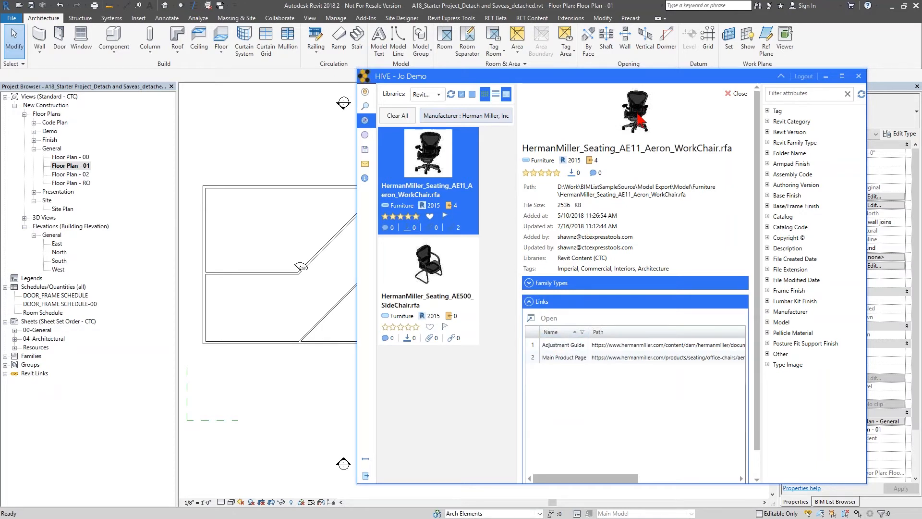
pyautogui.click(566, 347)
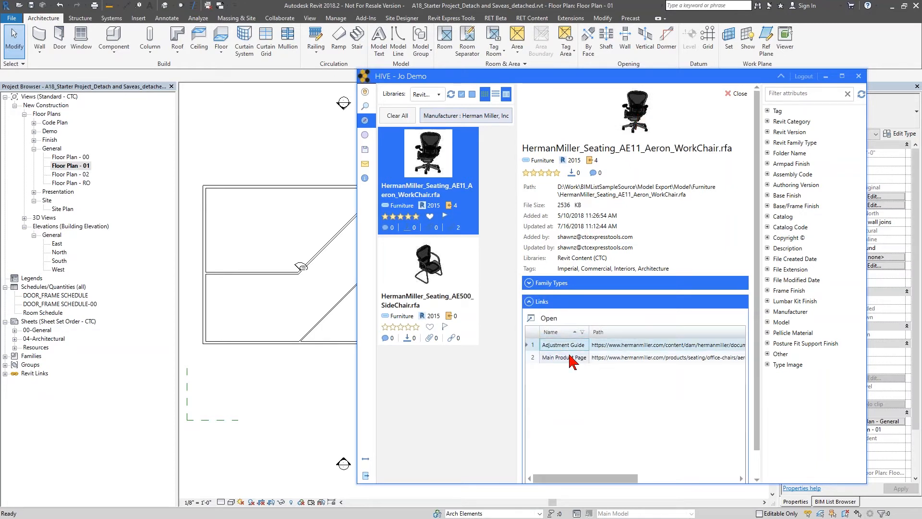
pyautogui.click(566, 358)
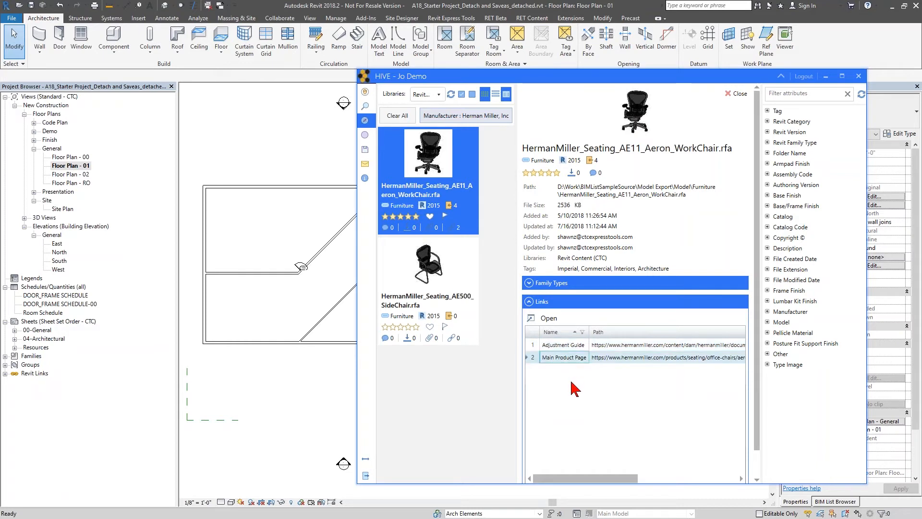
pyautogui.doubleClick(564, 358)
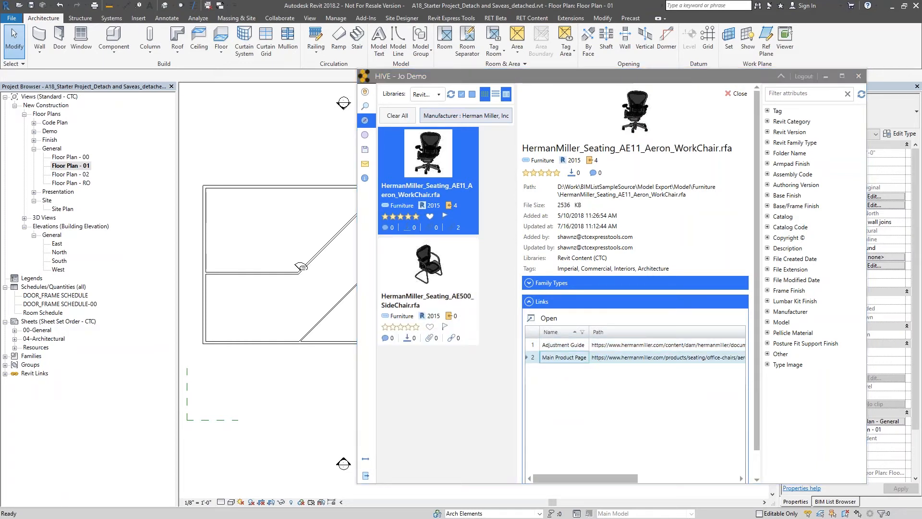
# - Look through the Aeron Chairs product page in the browser, and return to HIVE's search page
pyautogui.moveTo(0, 192); pyautogui.dragTo(386, 29)
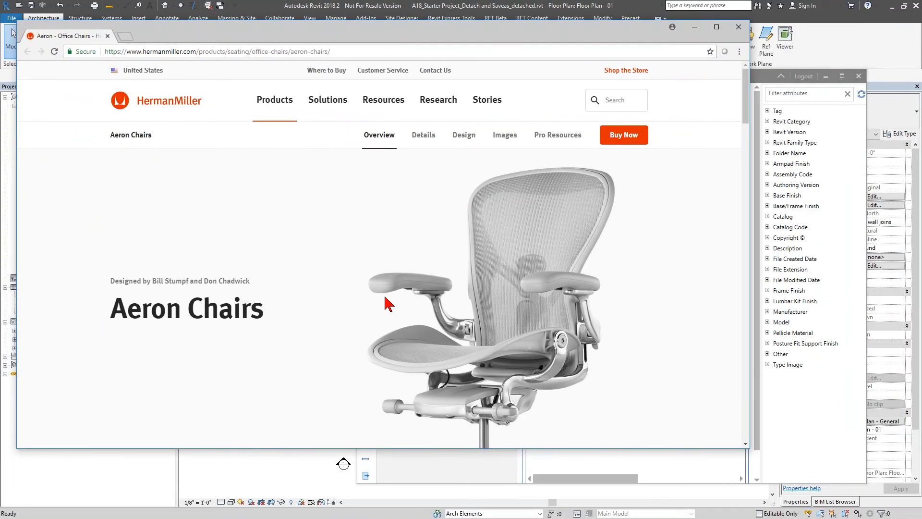
pyautogui.scroll(-15, 388, 303)
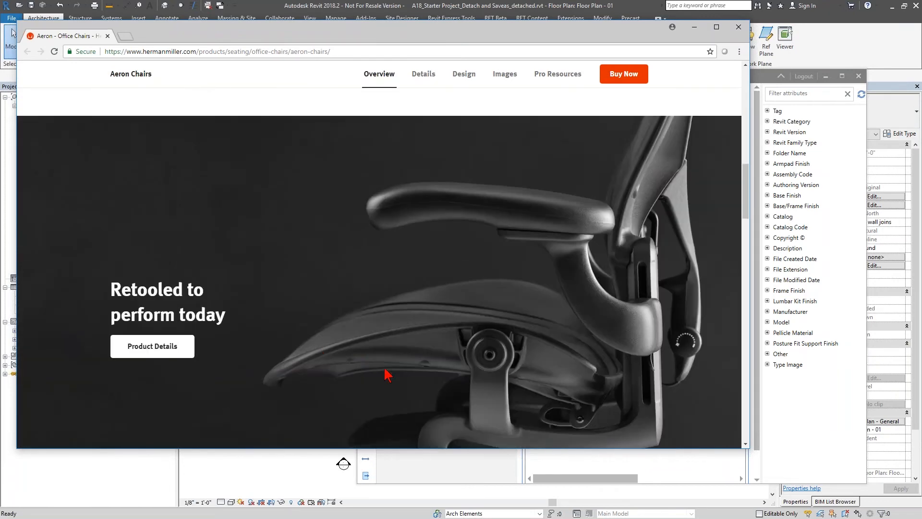
pyautogui.click(757, 432)
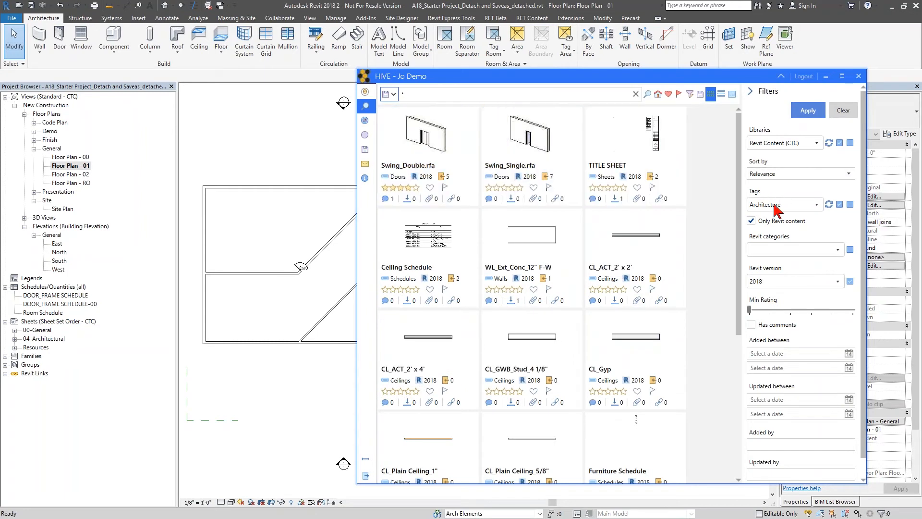
# - Turn off the Revit-content-only option, clear the library and all other filters, and search for "lod"
pyautogui.click(770, 223)
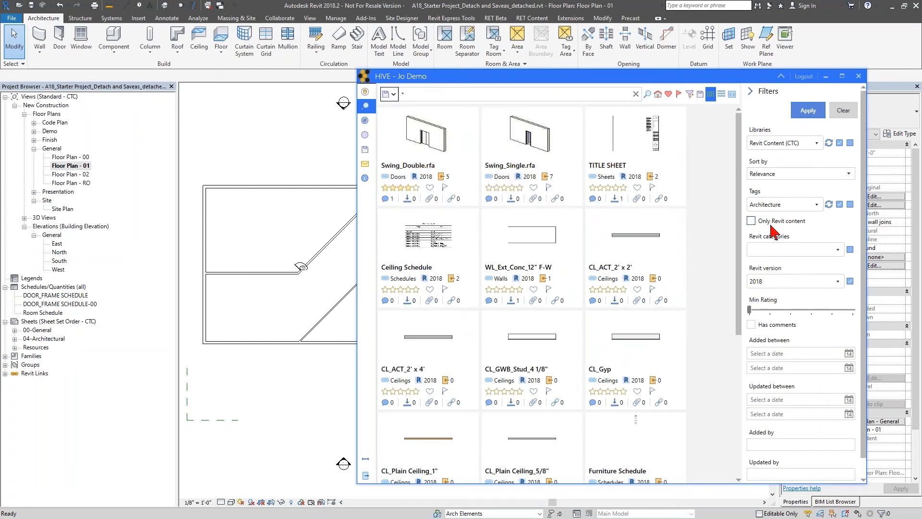
pyautogui.click(849, 143)
pyautogui.click(840, 116)
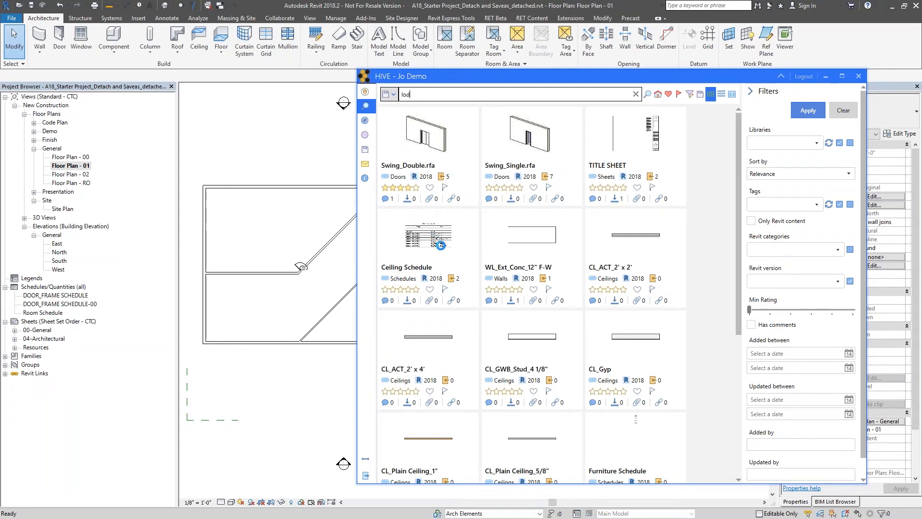
# - Show the details of LOD-Spec-2017-Part-I-2017-11-07-1.pdf
pyautogui.moveTo(426, 151)
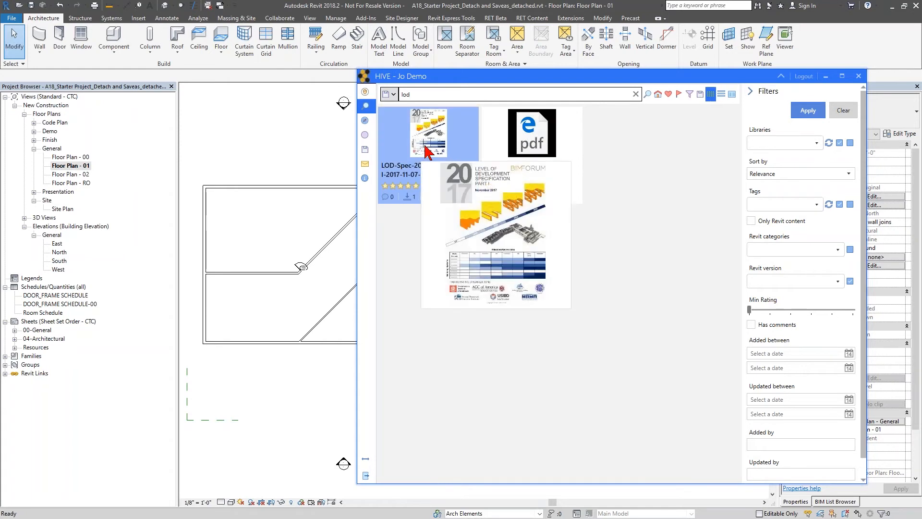
pyautogui.click(427, 151)
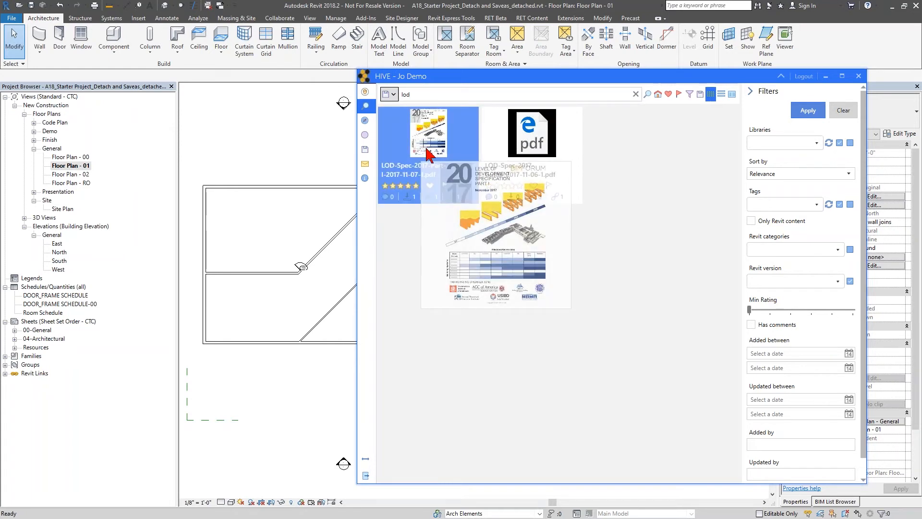
pyautogui.rightClick(427, 147)
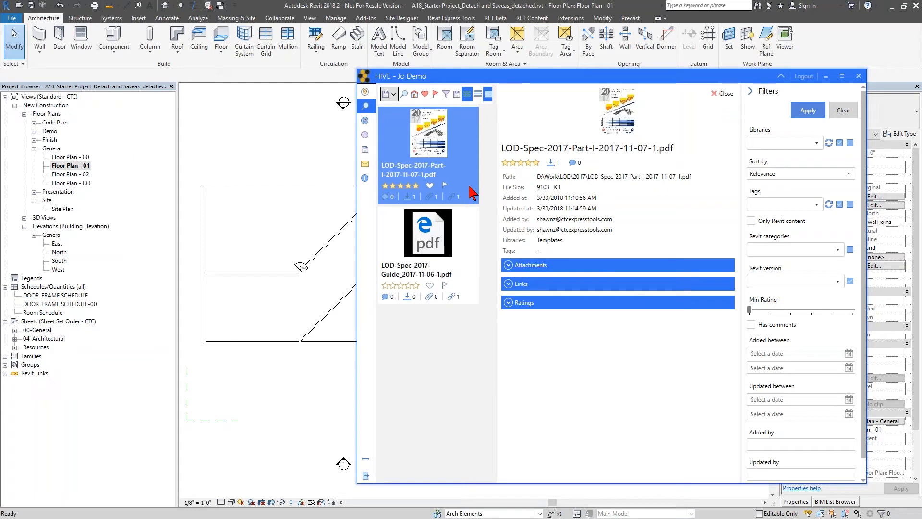
# - Expand the PDF's attachments, mark and unmark LOD-Spec-2017-Part-II_2017-11-07.xlsx for download, and collapse the attachments
pyautogui.click(529, 265)
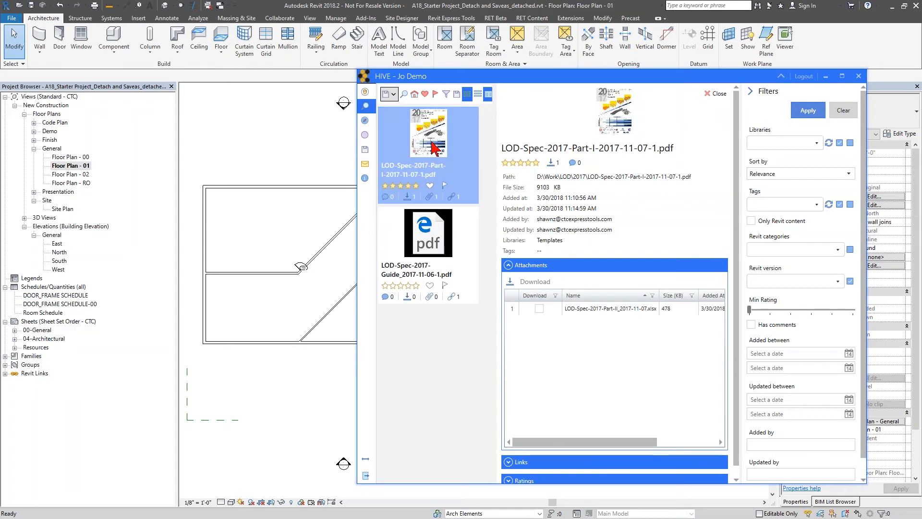
pyautogui.moveTo(434, 148)
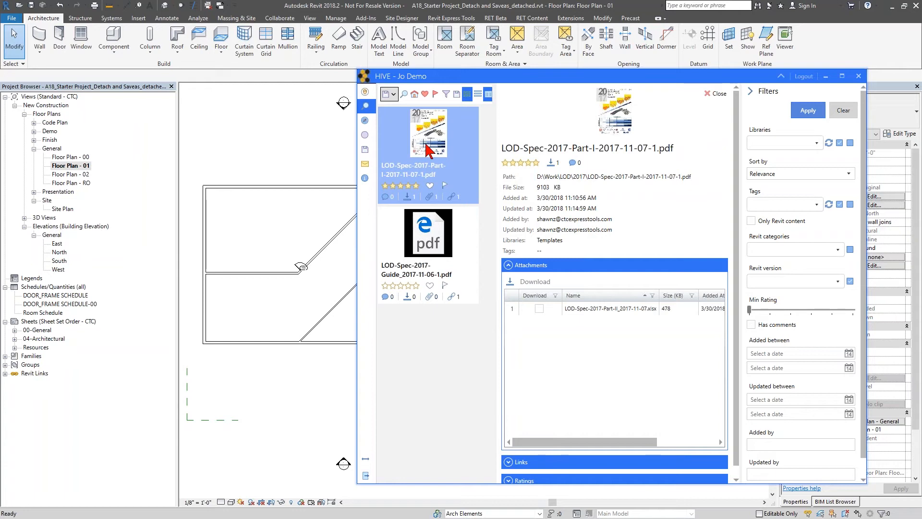
pyautogui.click(610, 311)
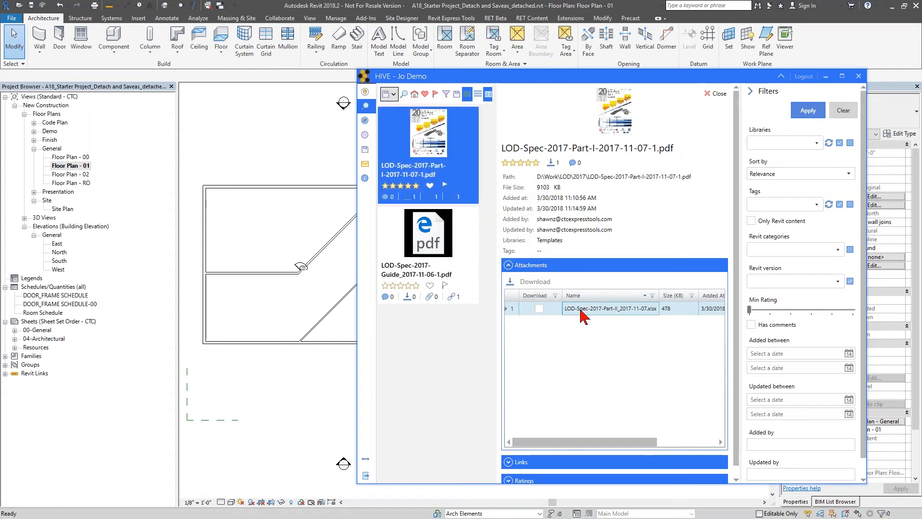
pyautogui.click(539, 308)
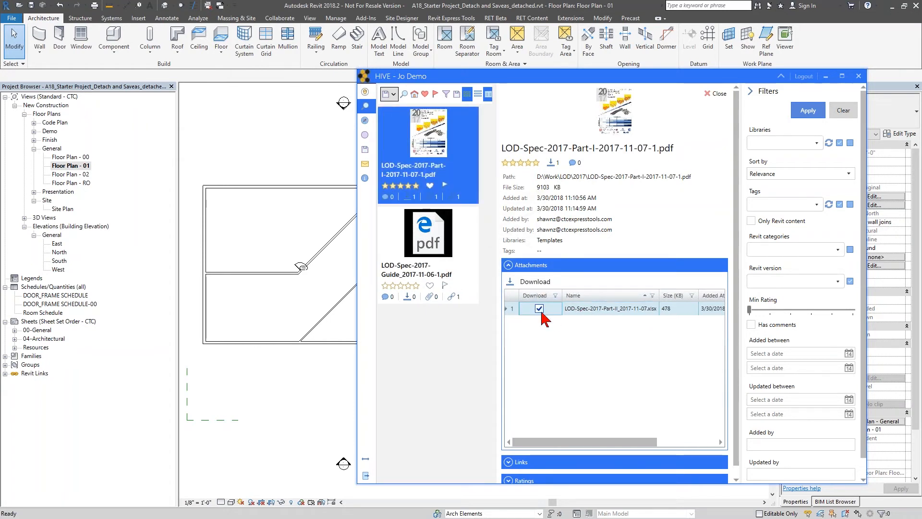
pyautogui.click(539, 308)
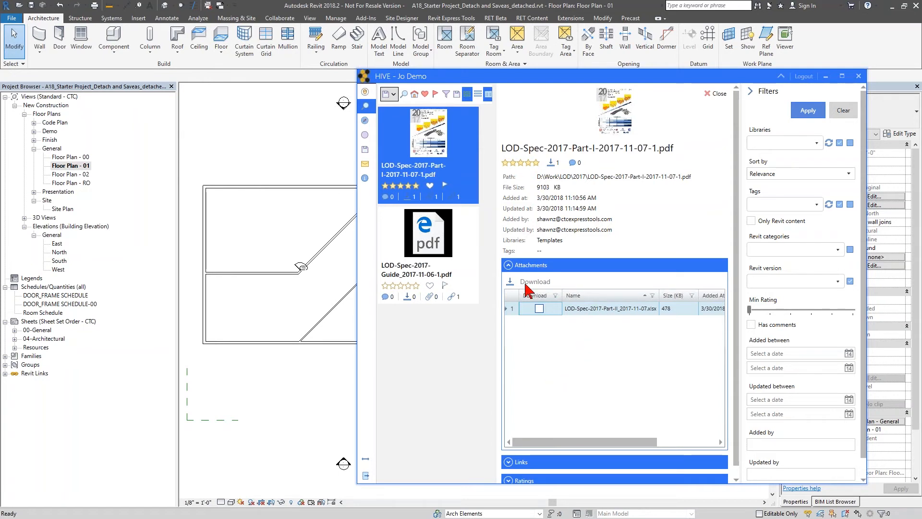
pyautogui.click(508, 265)
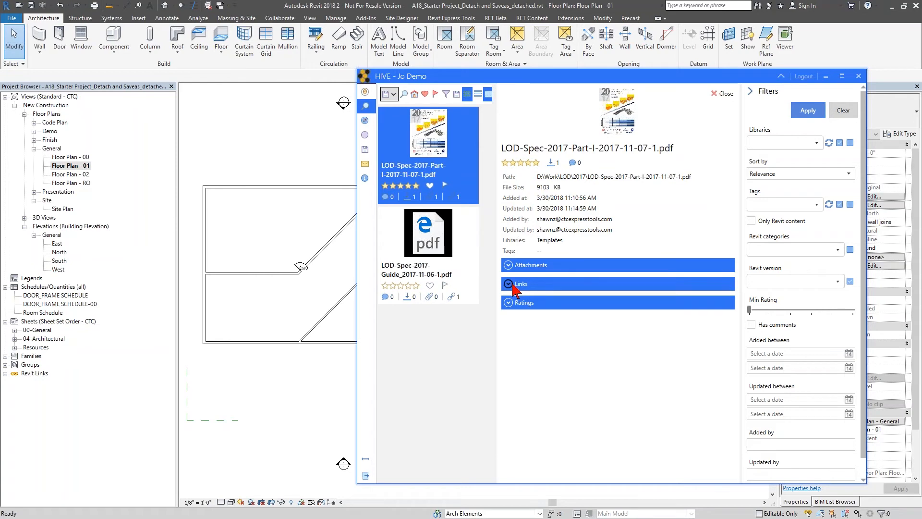
# - Open the PDF's BIMForum LOD link, look through the web page, return to HIVE and collapse the links
pyautogui.click(508, 284)
pyautogui.doubleClick(542, 328)
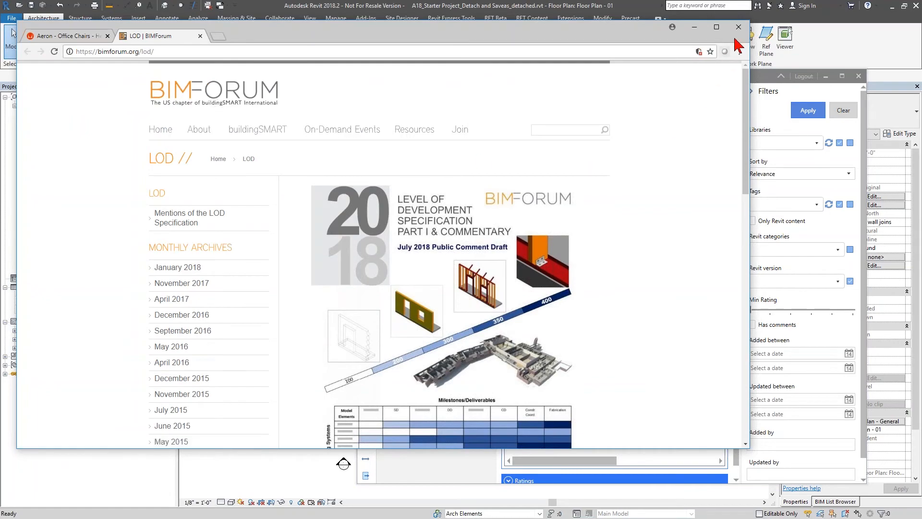
pyautogui.scroll(-15, 597, 267)
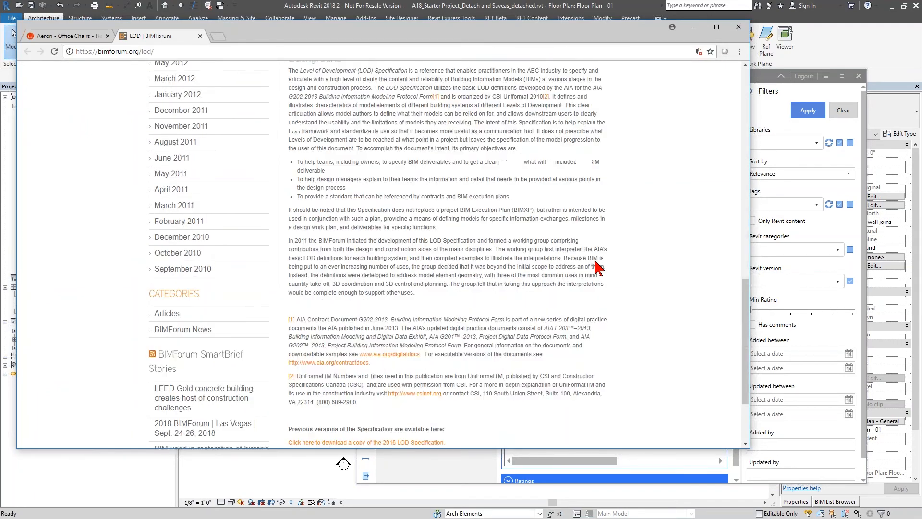
pyautogui.scroll(8, 600, 269)
pyautogui.click(740, 26)
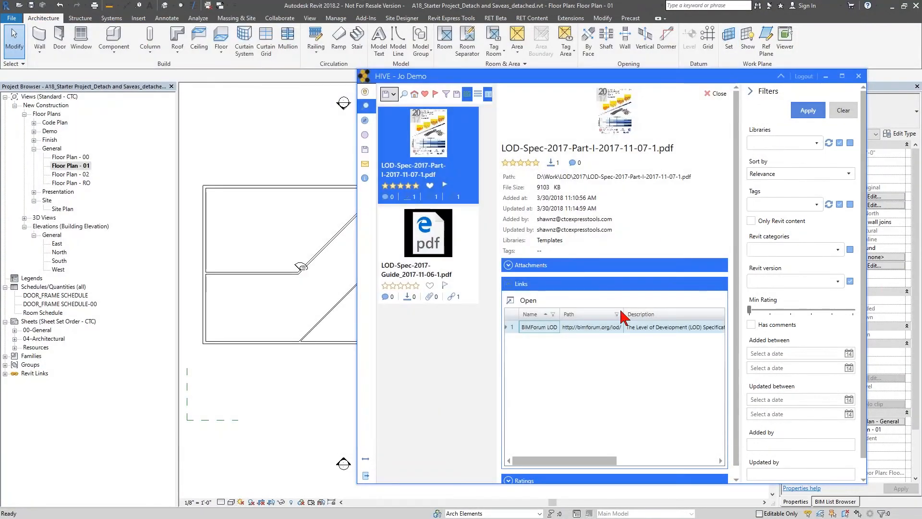
pyautogui.click(520, 283)
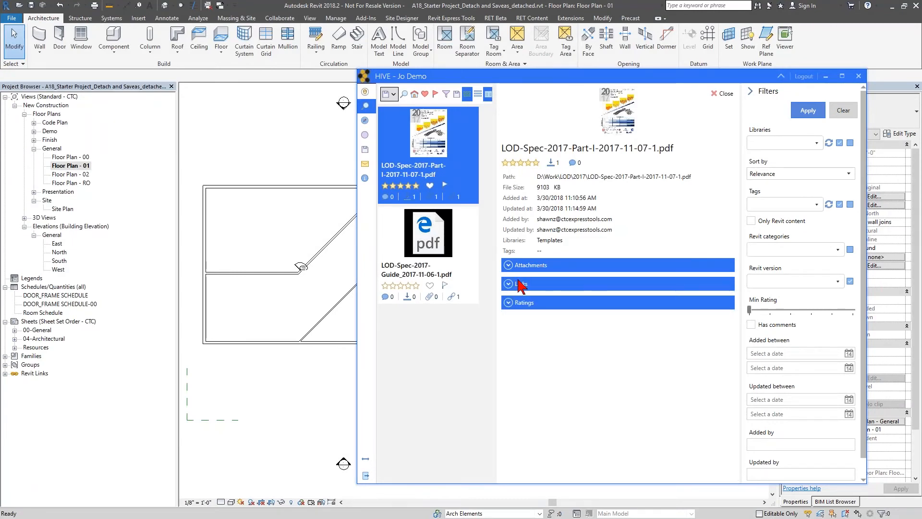
# - Review the PDF's ratings and the commands available for the file, and close its details
pyautogui.click(518, 304)
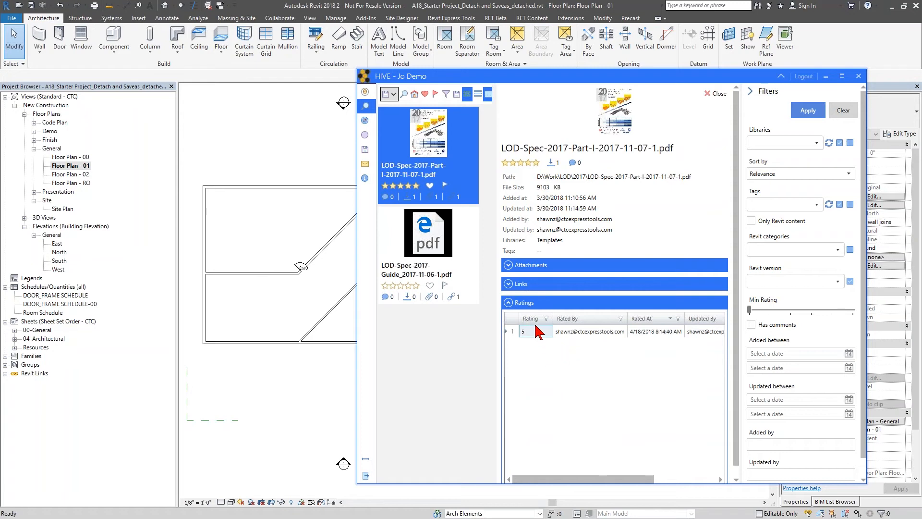
pyautogui.click(508, 303)
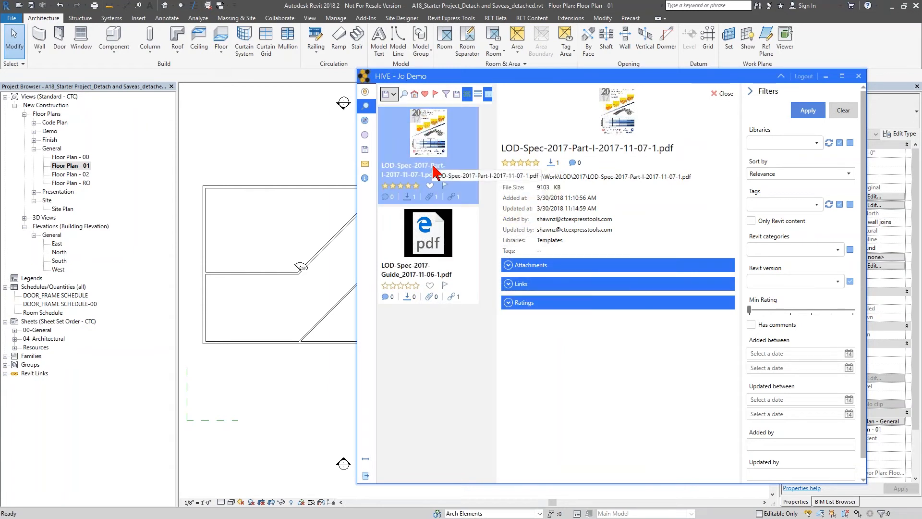
pyautogui.click(424, 170)
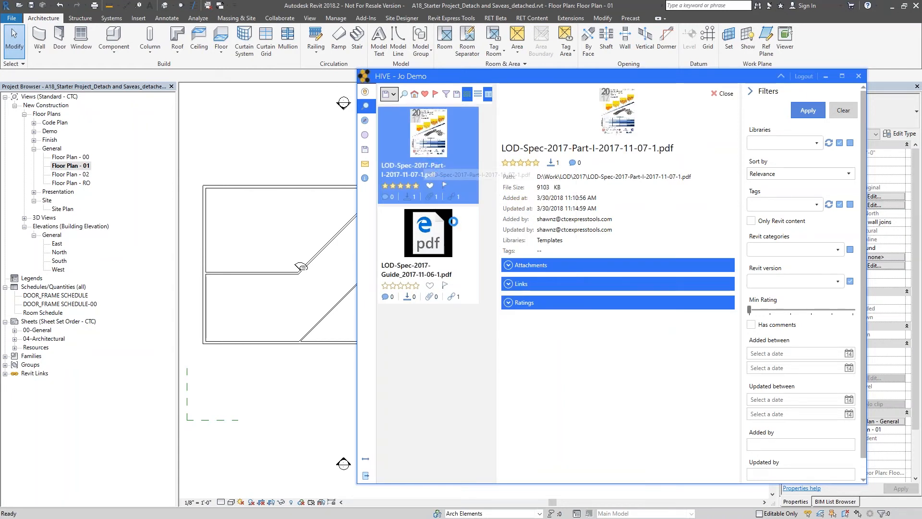
pyautogui.rightClick(424, 165)
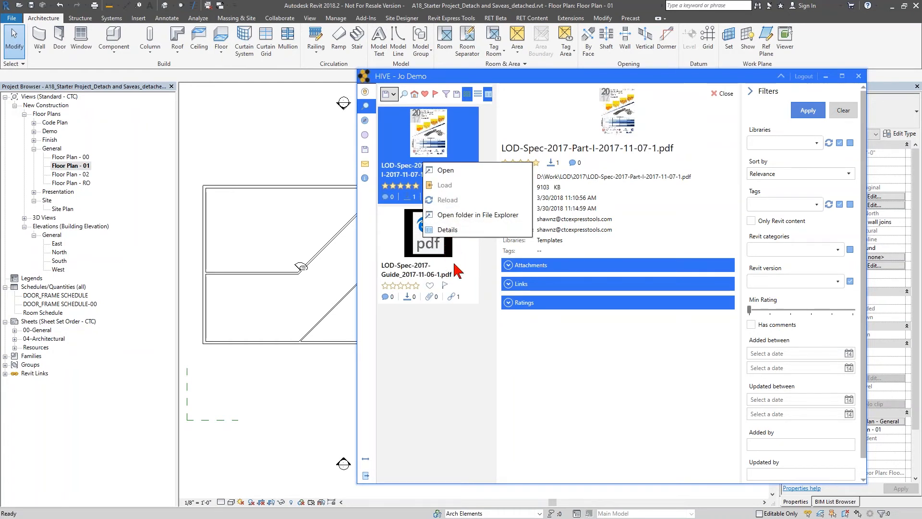
pyautogui.click(463, 345)
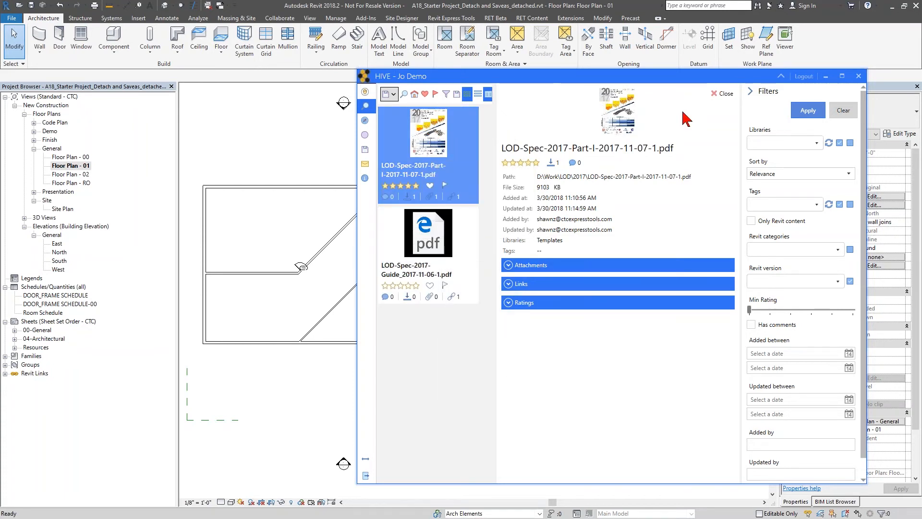
pyautogui.click(721, 94)
# - Search for "swing single" and review the tags assigned to the 2018 Door-Single-Panel.rfa, leaving them unsaved
pyautogui.doubleClick(408, 94)
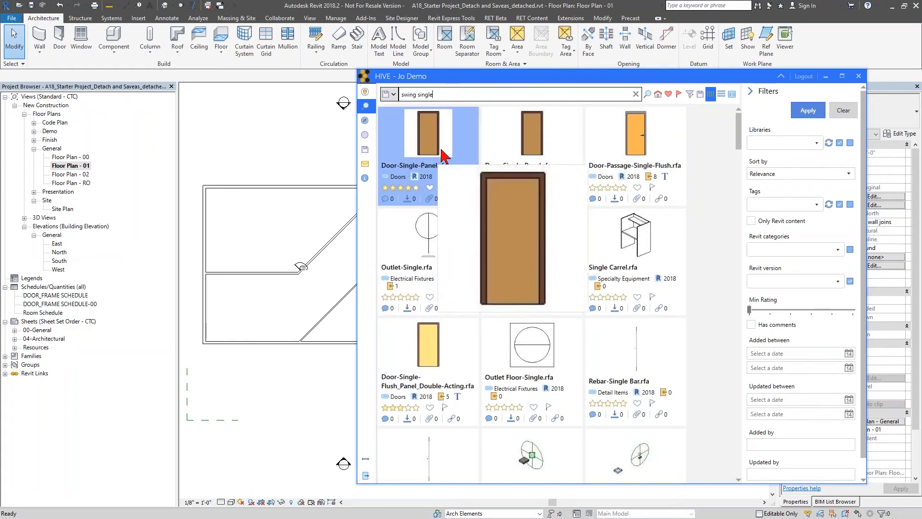
pyautogui.rightClick(435, 146)
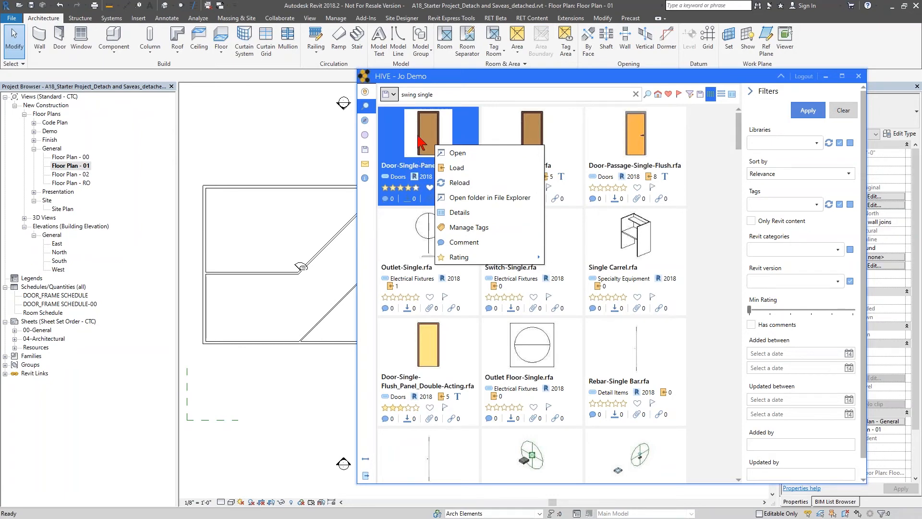
pyautogui.click(472, 230)
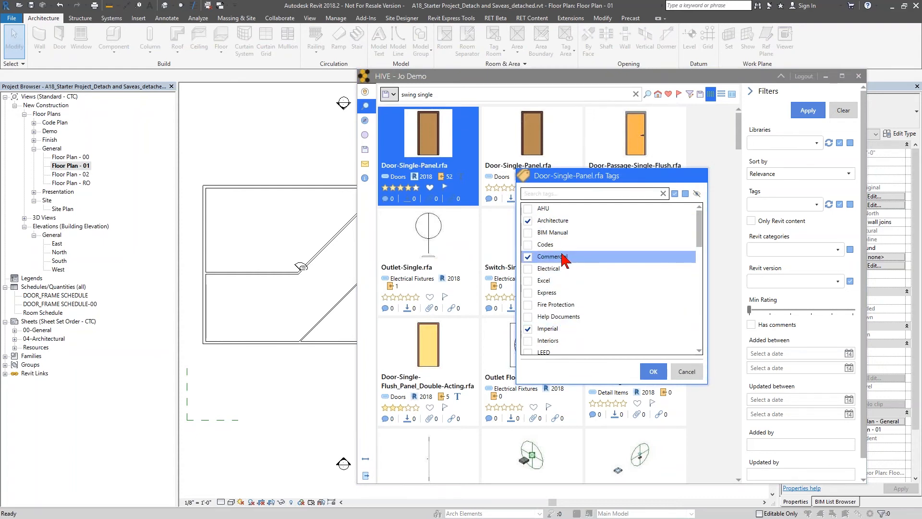
pyautogui.scroll(-6, 559, 312)
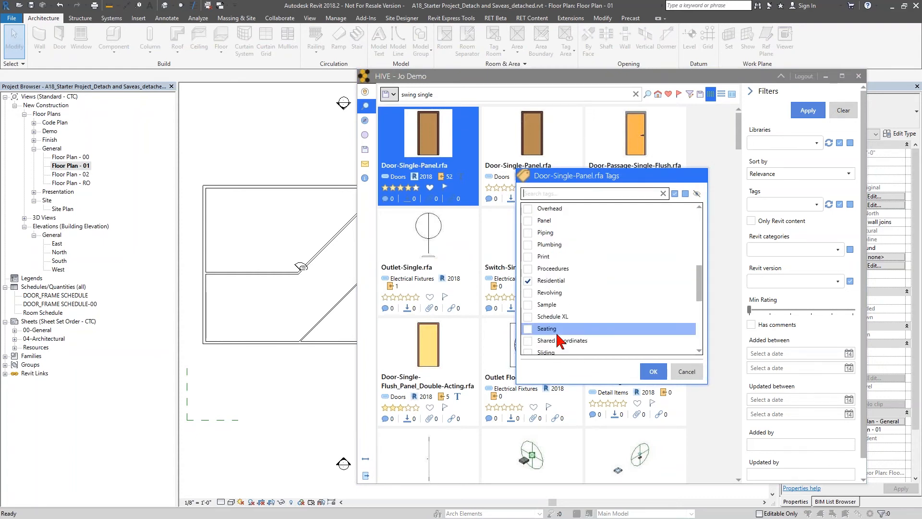
pyautogui.click(563, 282)
pyautogui.scroll(-5, 564, 307)
pyautogui.click(559, 268)
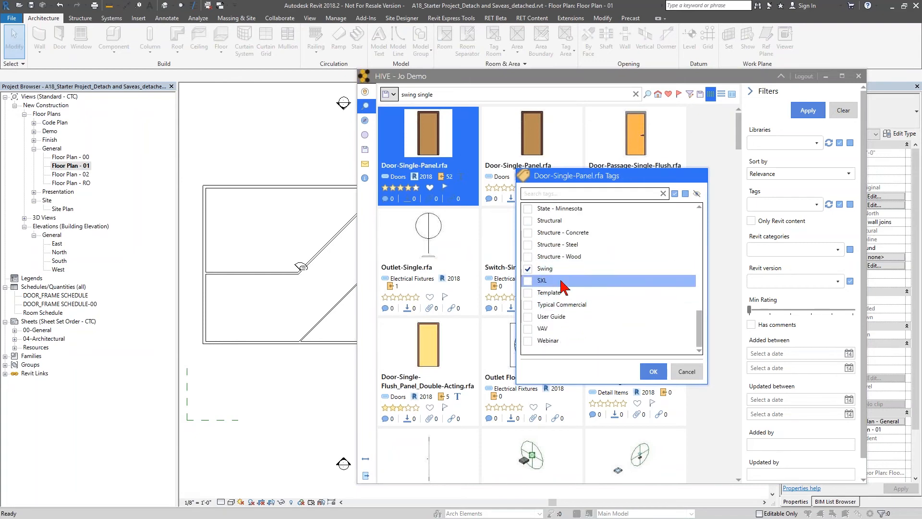
pyautogui.click(691, 373)
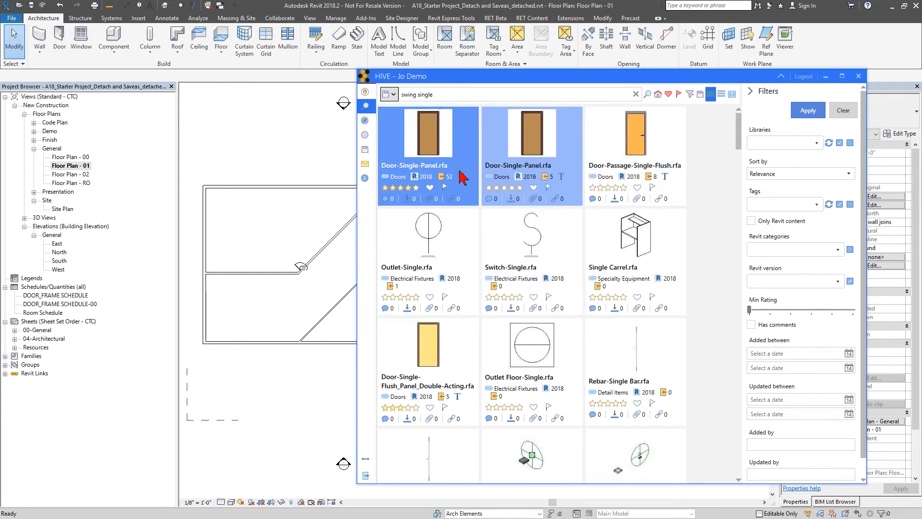
# - Review the commands available for the 2018 Door-Single-Panel.rfa, show its details, and expand its ratings
pyautogui.moveTo(438, 152)
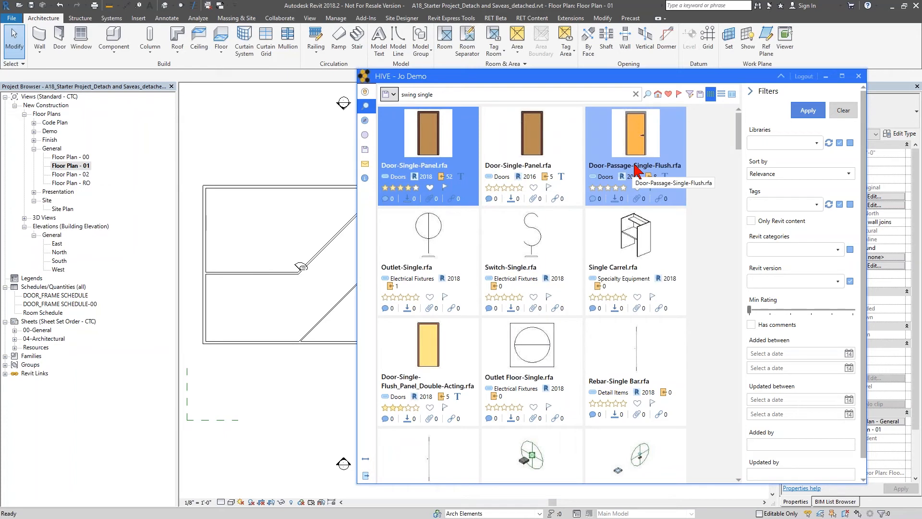
pyautogui.rightClick(461, 142)
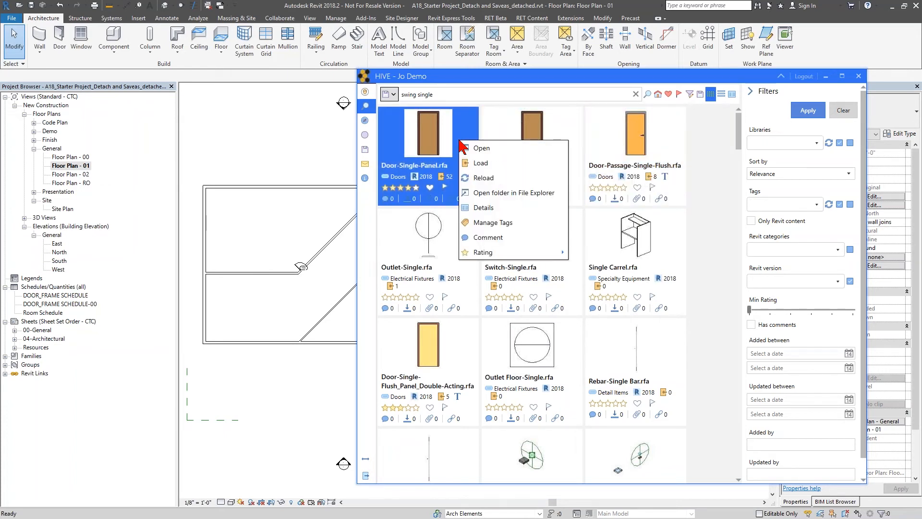
pyautogui.moveTo(557, 254)
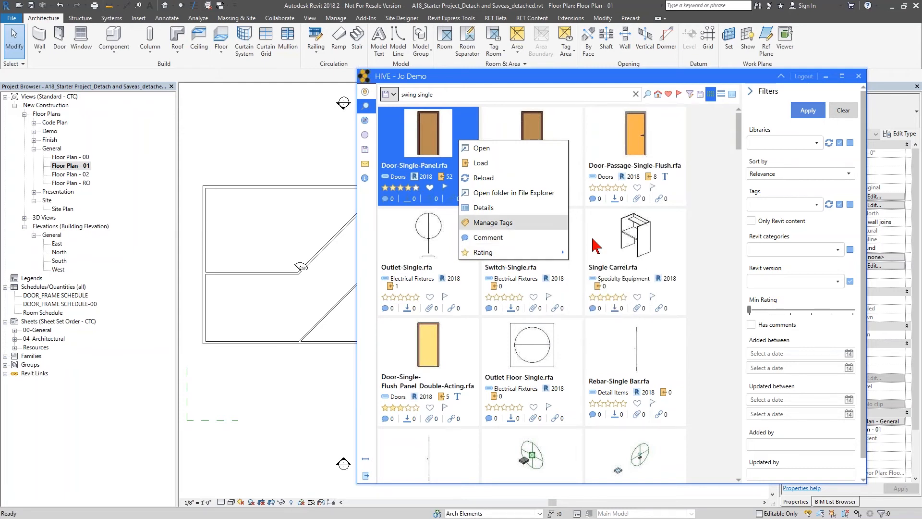
pyautogui.click(601, 325)
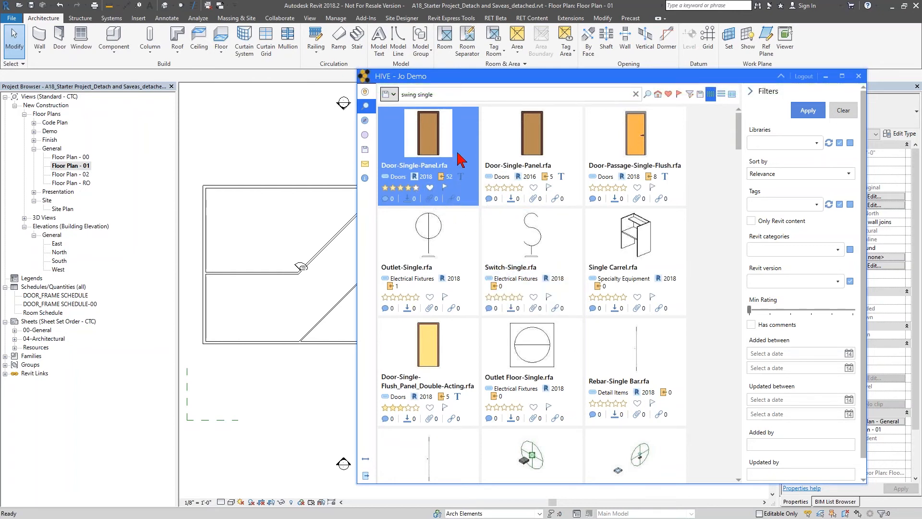
pyautogui.click(732, 94)
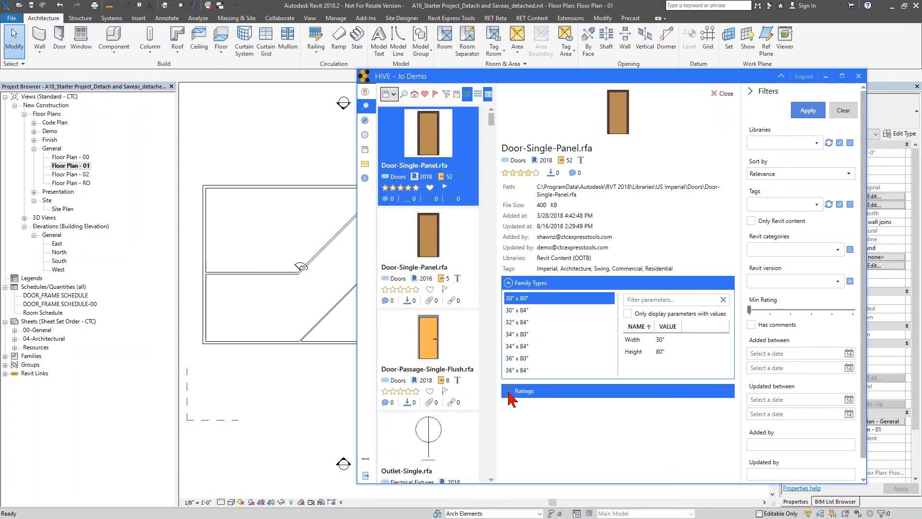
pyautogui.click(509, 393)
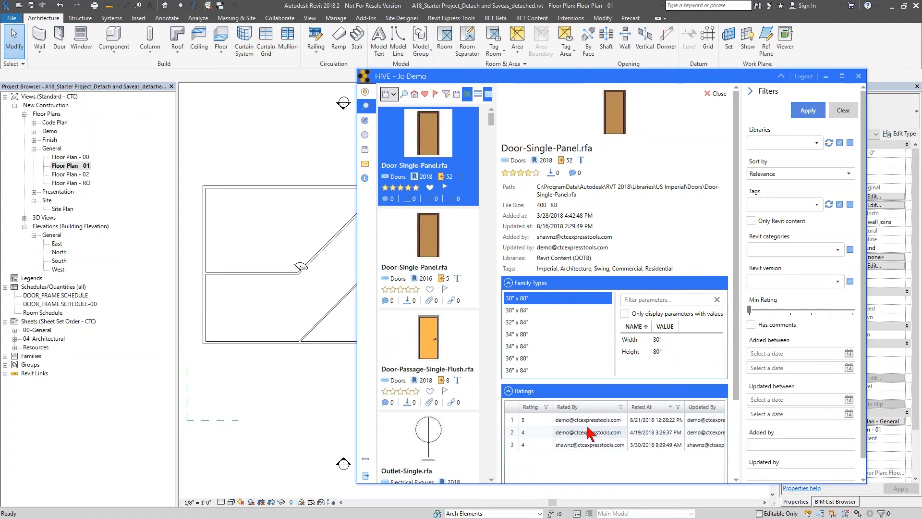
# - Post the comment "Doesn't insert properly into walls thinner than 4"" on the 2018 Door-Single-Panel.rfa
pyautogui.rightClick(422, 147)
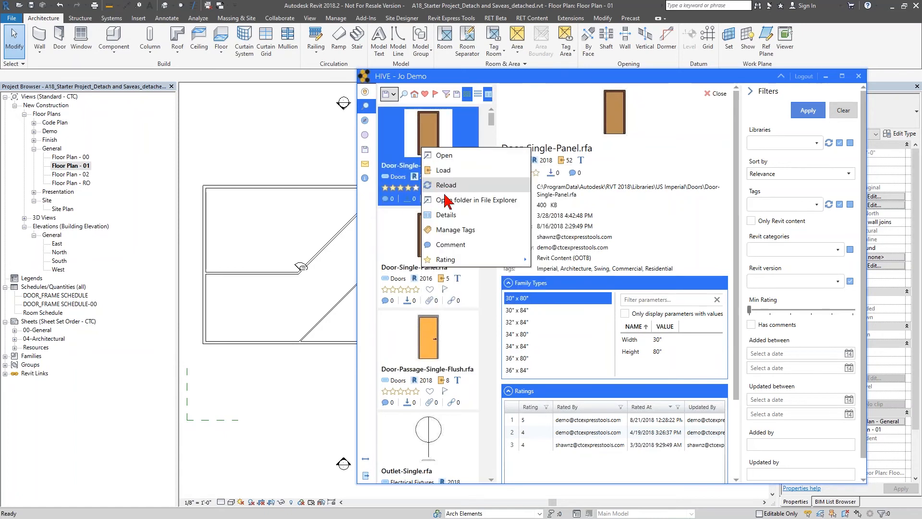
pyautogui.click(450, 244)
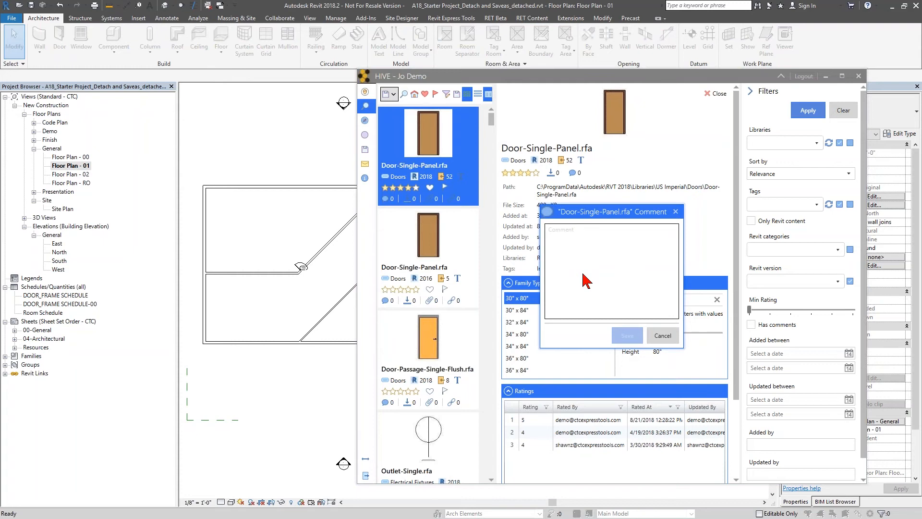
pyautogui.write("Doesn't ")
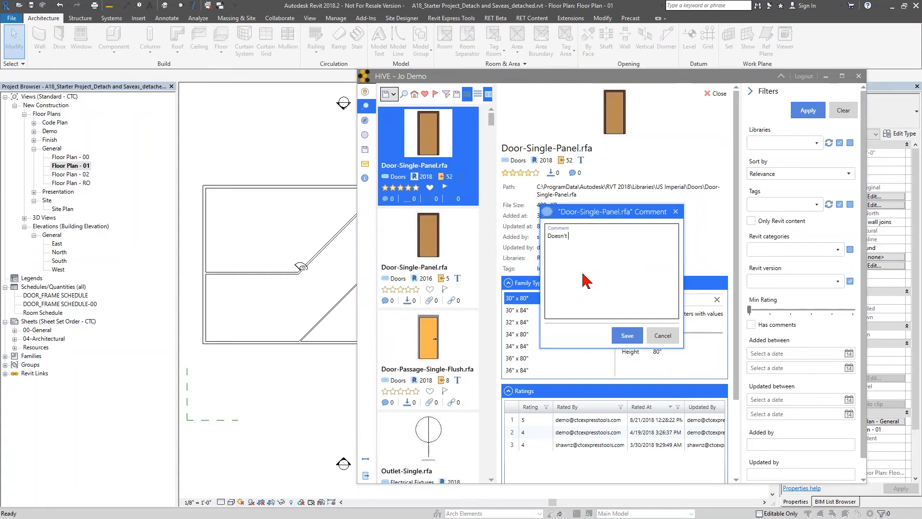
pyautogui.write('insert properly into walls thinner than 4"')
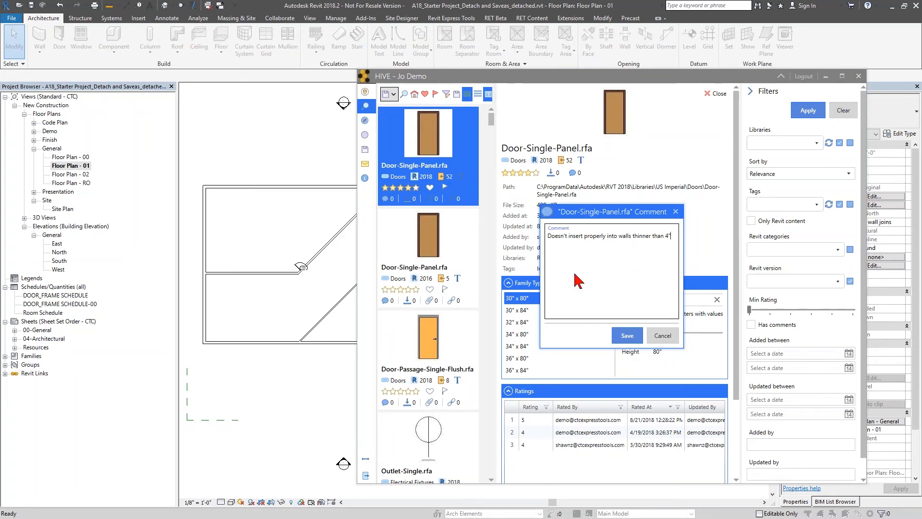
pyautogui.click(626, 335)
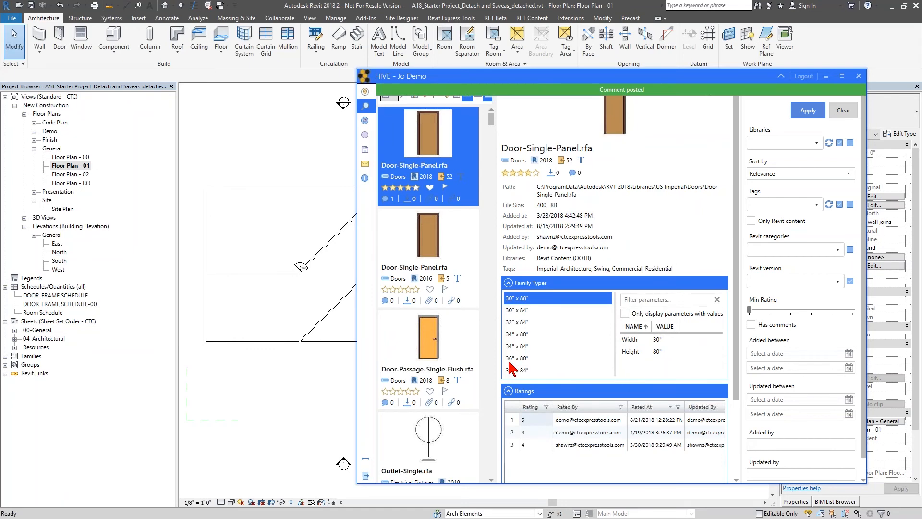
# - Review the rating options for the 2018 Door-Single-Panel.rfa, collapse its ratings, and close its details
pyautogui.rightClick(420, 152)
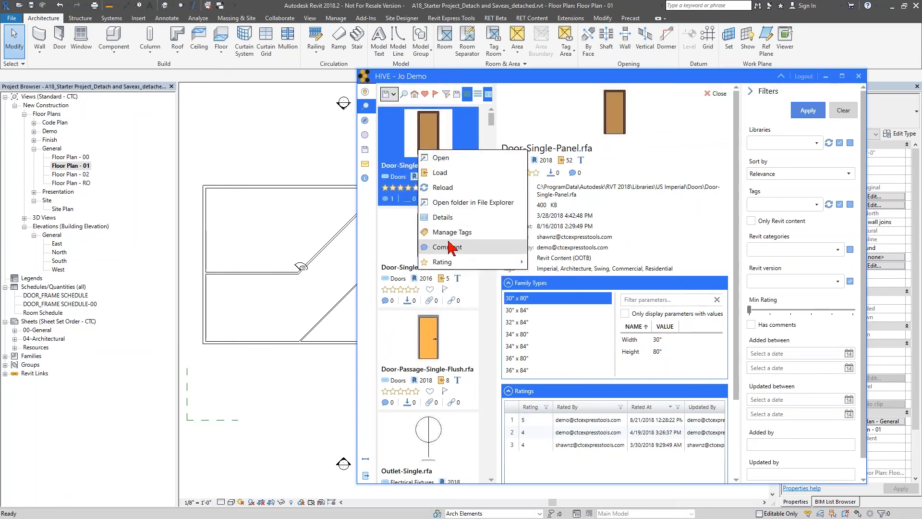
pyautogui.moveTo(449, 262)
pyautogui.click(547, 278)
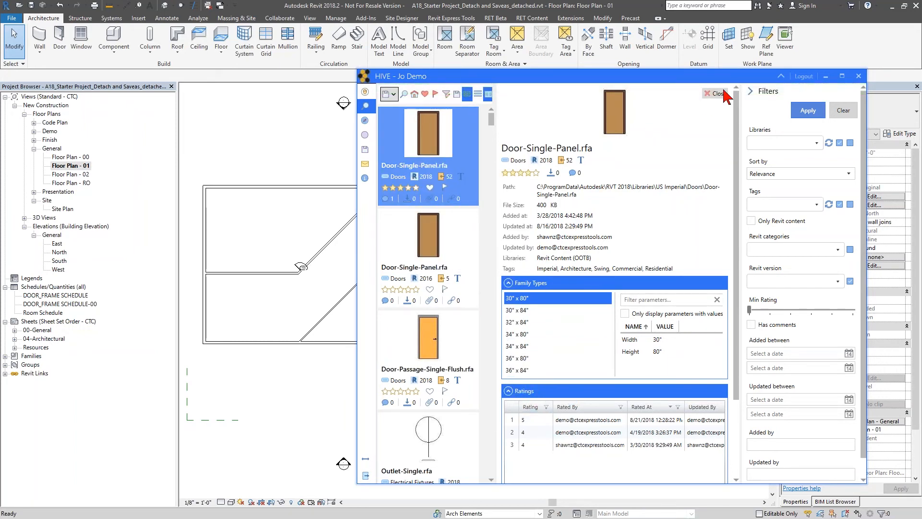
pyautogui.click(715, 93)
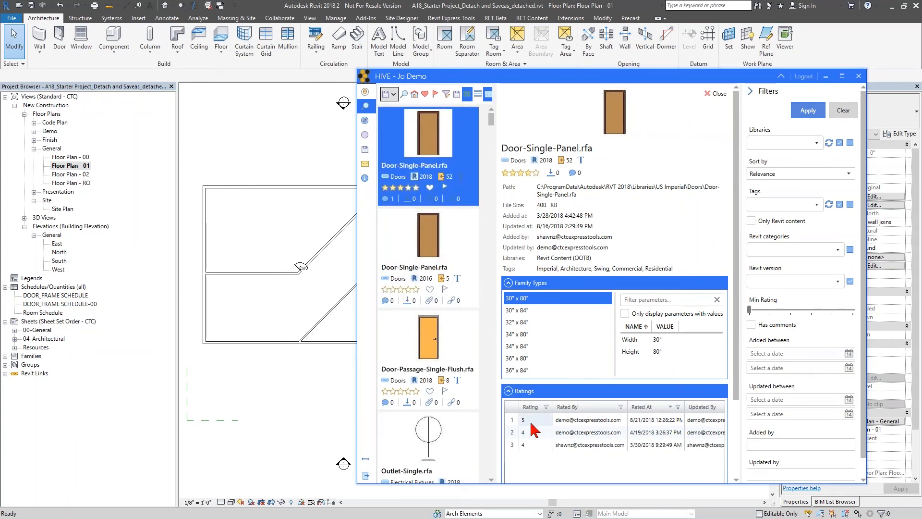
pyautogui.click(512, 393)
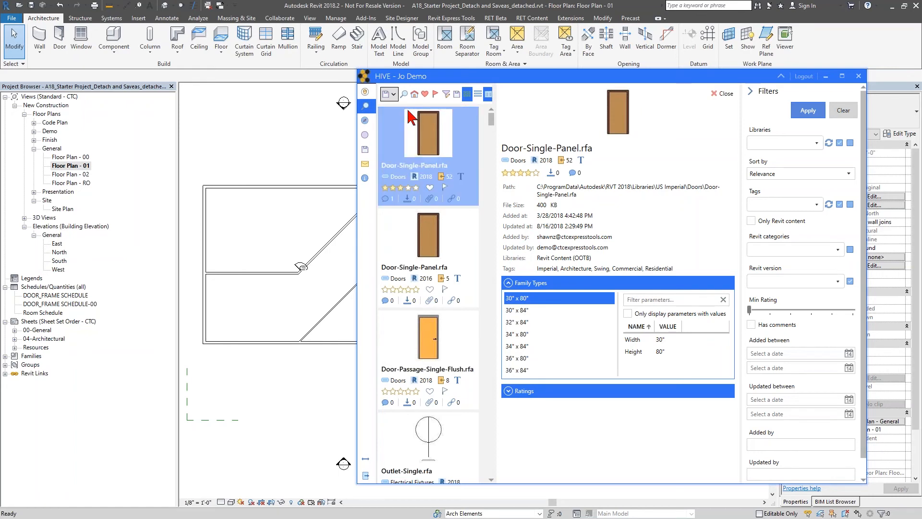
pyautogui.click(720, 93)
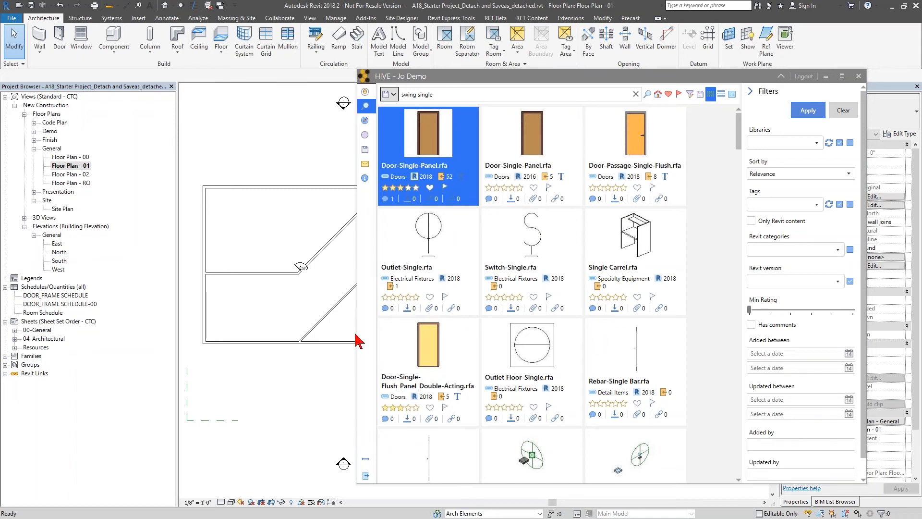
pyautogui.moveTo(444, 143)
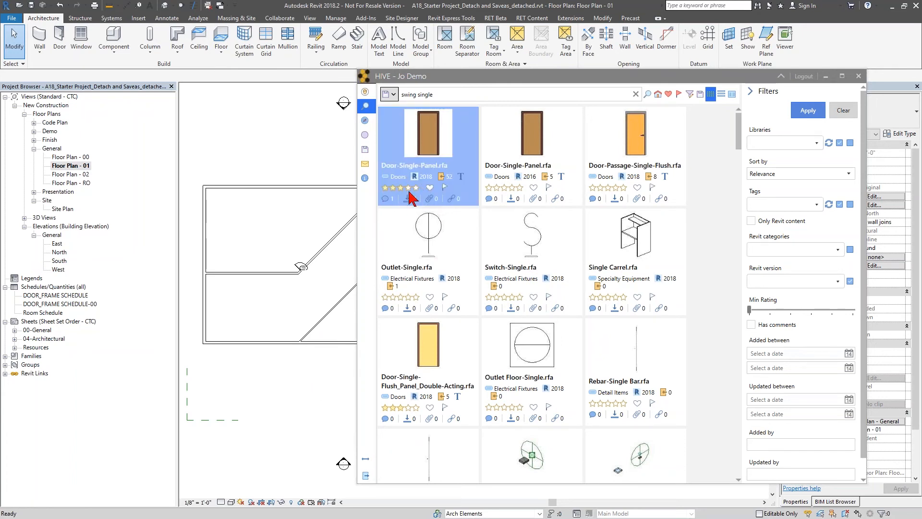
pyautogui.click(409, 191)
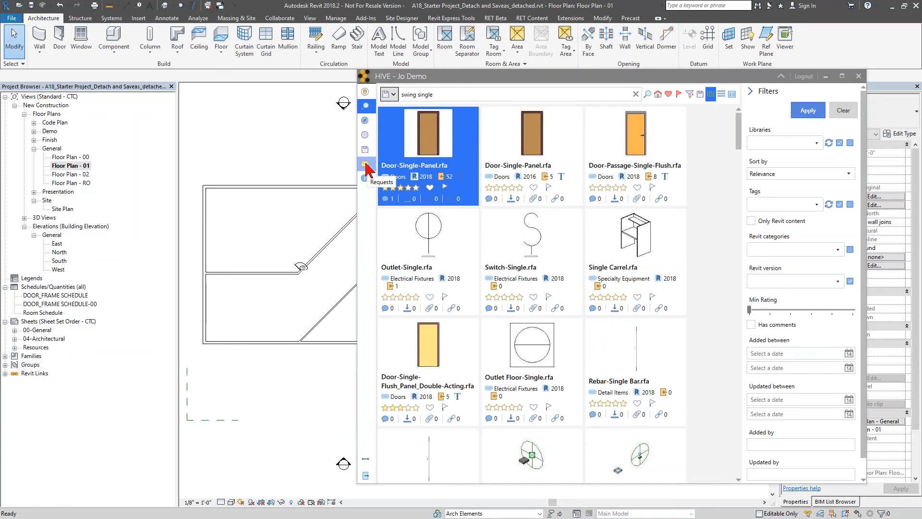
# - Expand the navigation labels, open My Requests, and filter the requests to only the Pending and InProgress statuses
pyautogui.click(368, 460)
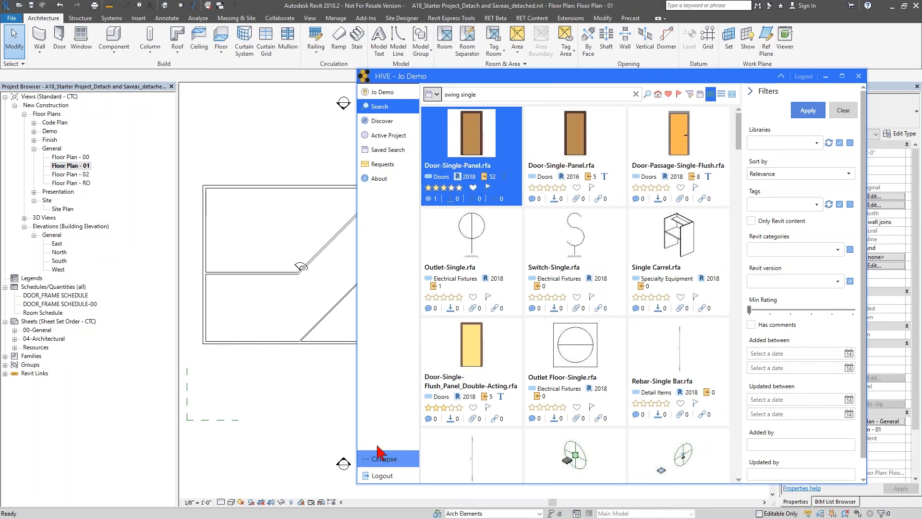
pyautogui.click(395, 165)
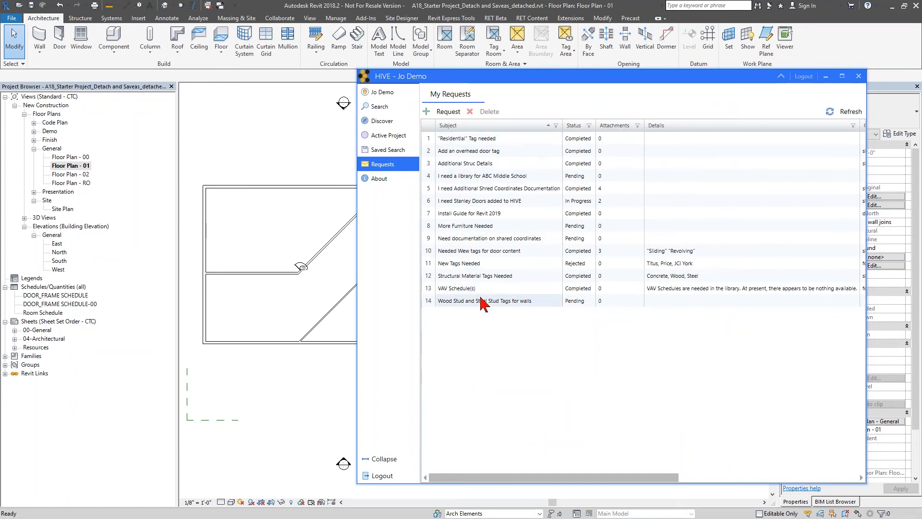
pyautogui.click(589, 125)
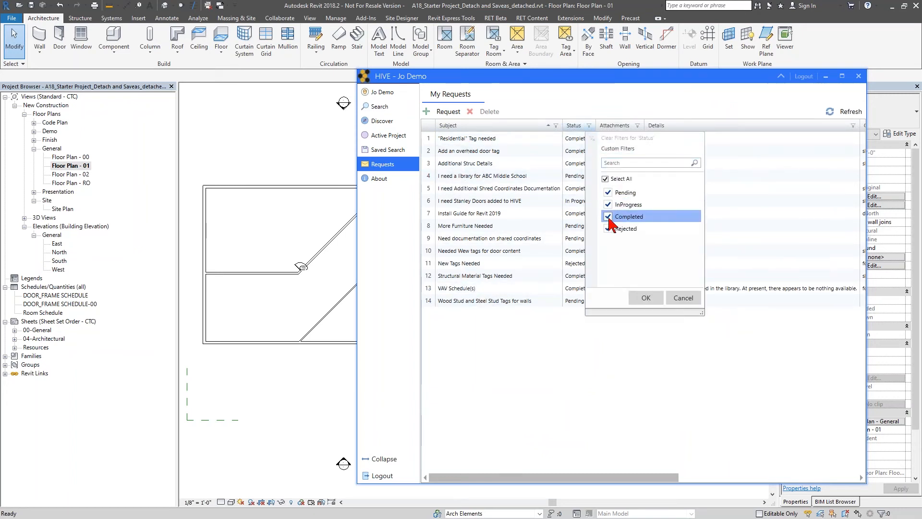
pyautogui.click(608, 217)
pyautogui.click(608, 228)
pyautogui.click(646, 297)
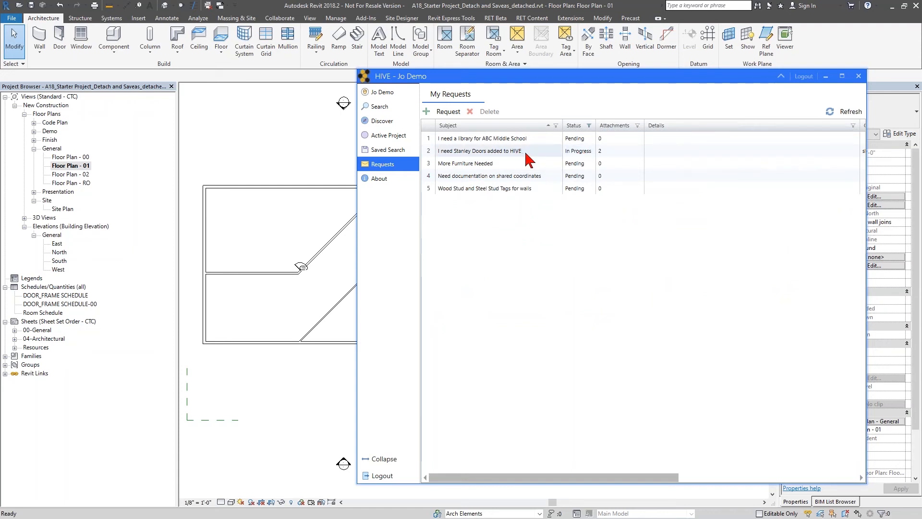
# - Start a new request for the Revit Content (CTC) library with the subject "Needed Besam Doors"
pyautogui.click(439, 112)
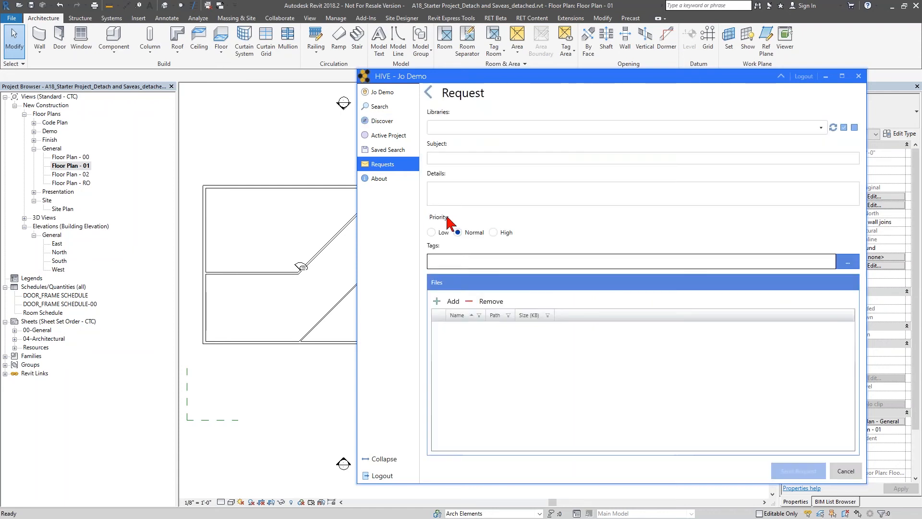
pyautogui.click(450, 127)
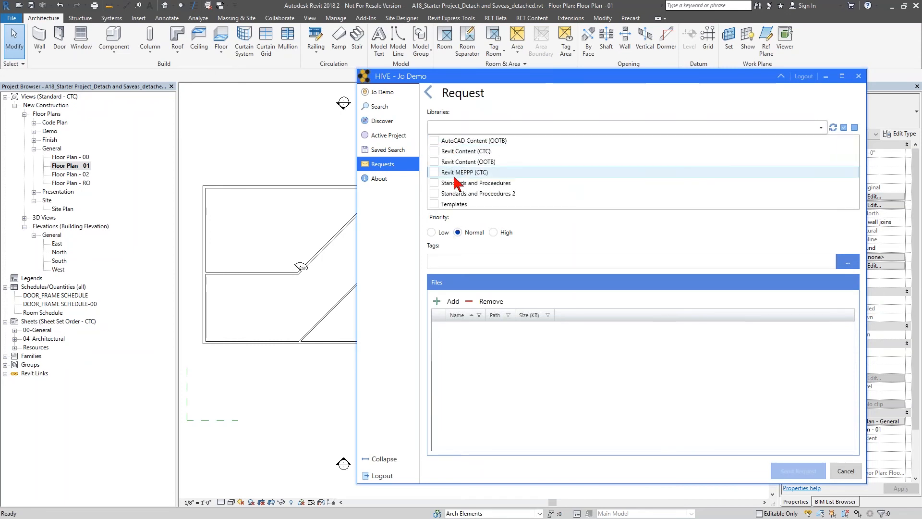
pyautogui.click(454, 150)
pyautogui.click(477, 120)
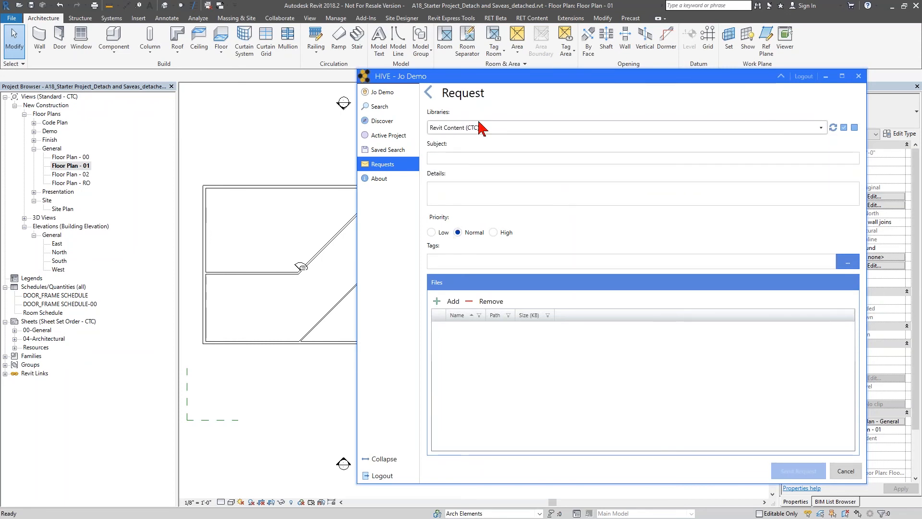
pyautogui.click(458, 158)
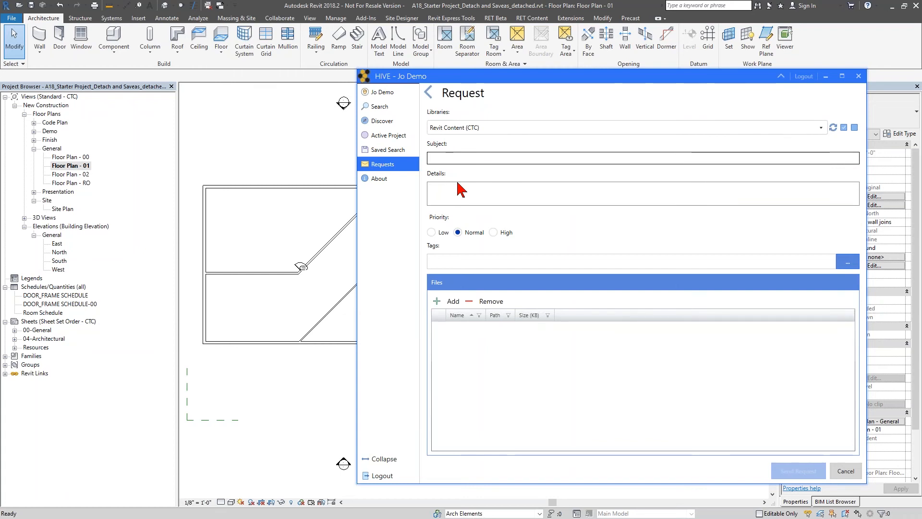
pyautogui.write('Needed ')
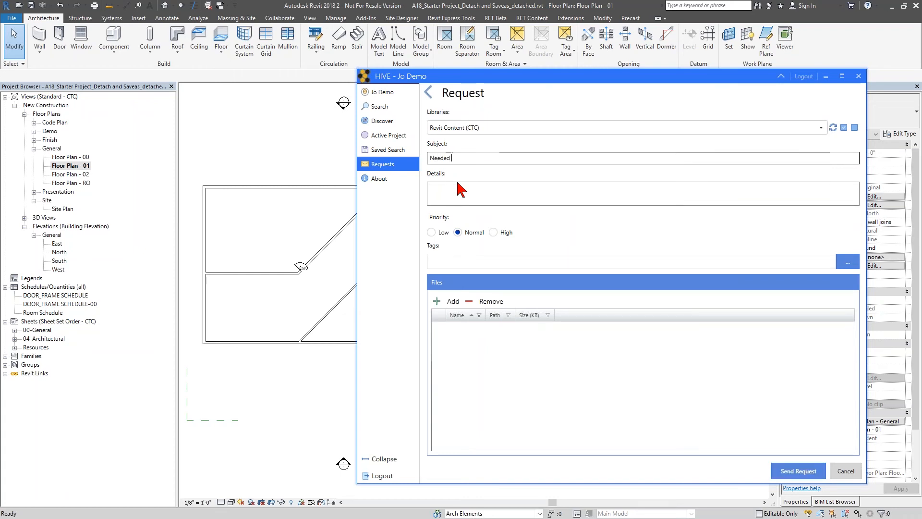
pyautogui.write('Besam Doors')
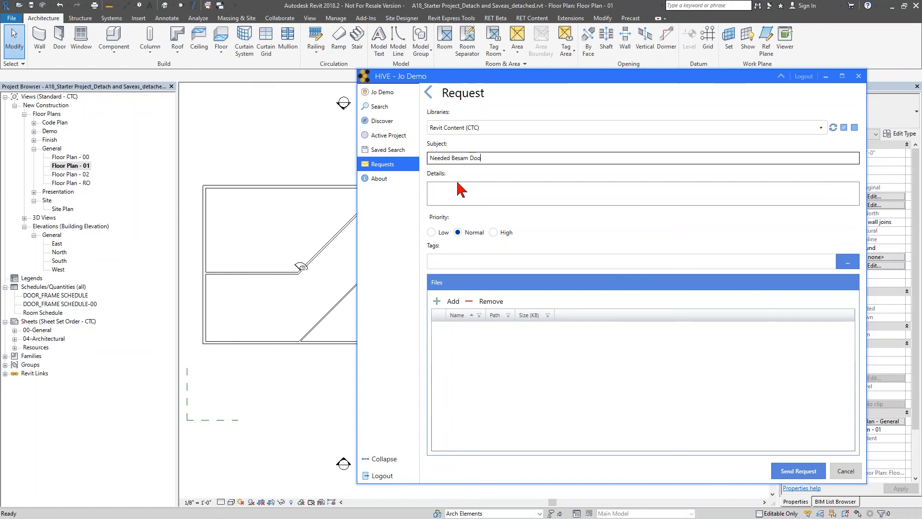
# - Try the High and Low priorities for the request and return it to Normal, leaving the details empty
pyautogui.click(467, 192)
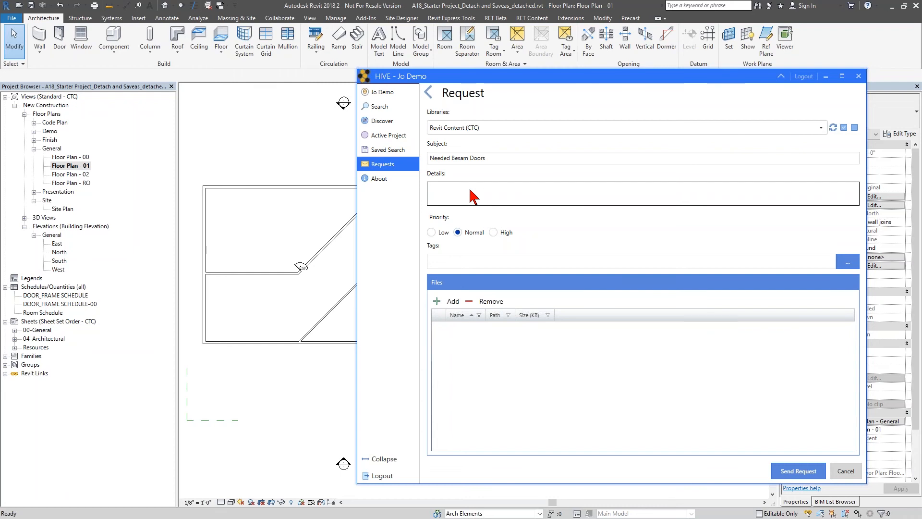
pyautogui.click(493, 232)
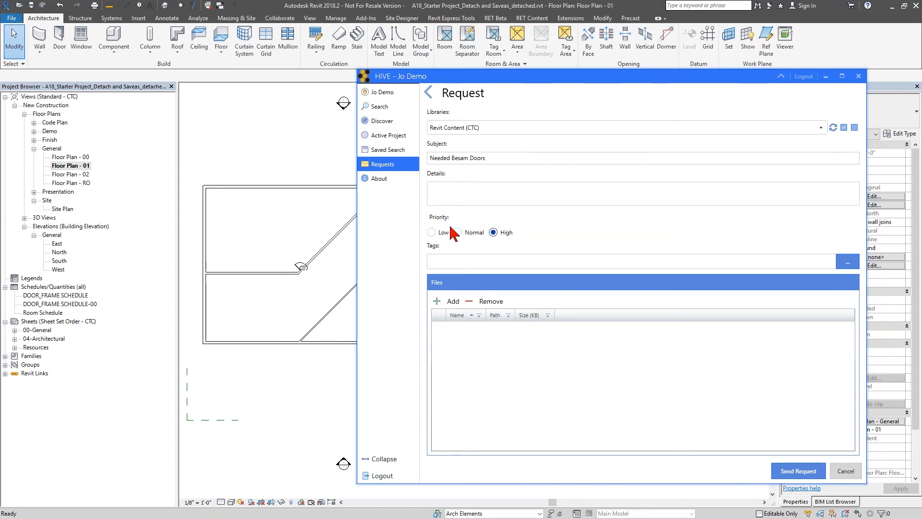
pyautogui.click(437, 238)
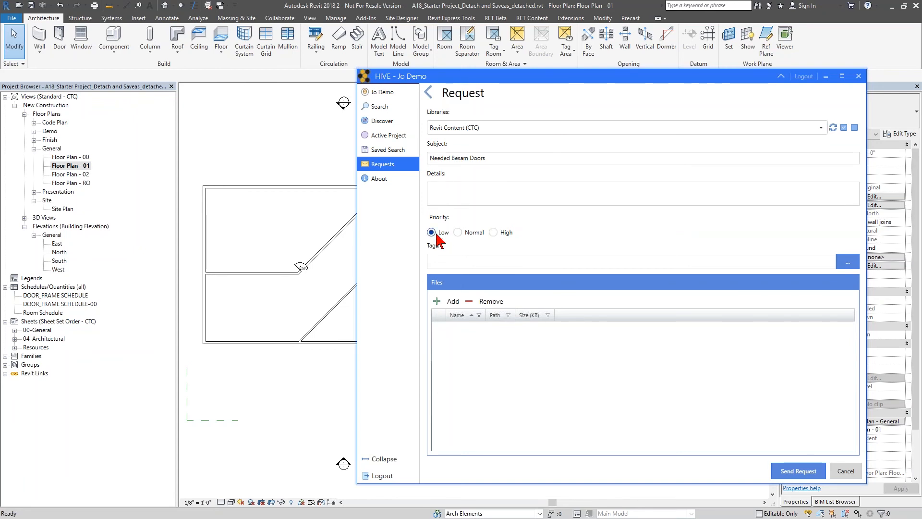
pyautogui.click(469, 237)
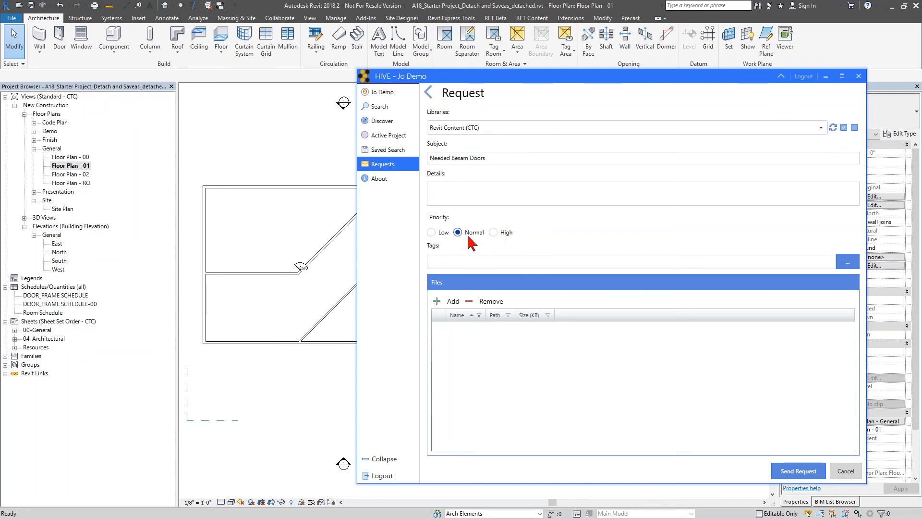
# - Assign the Architecture, Commercial, Imperial and Sliding tags to the request
pyautogui.click(466, 269)
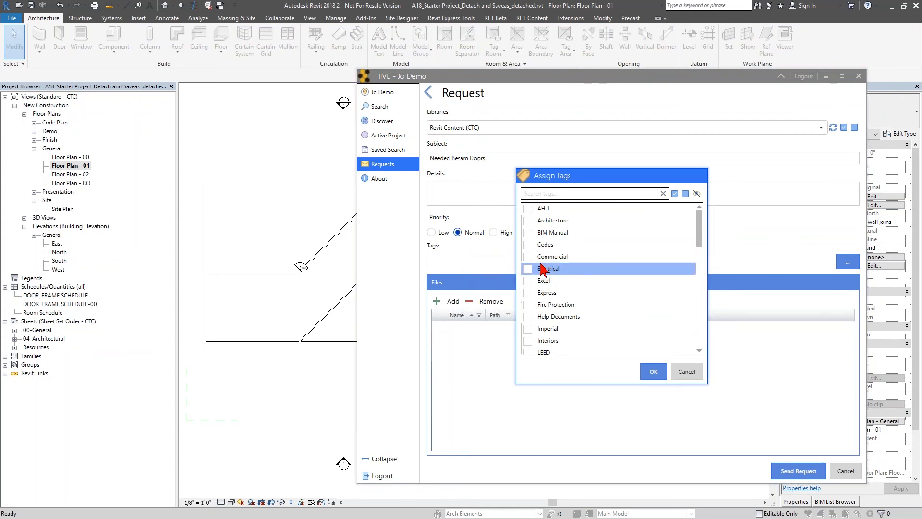
pyautogui.click(528, 256)
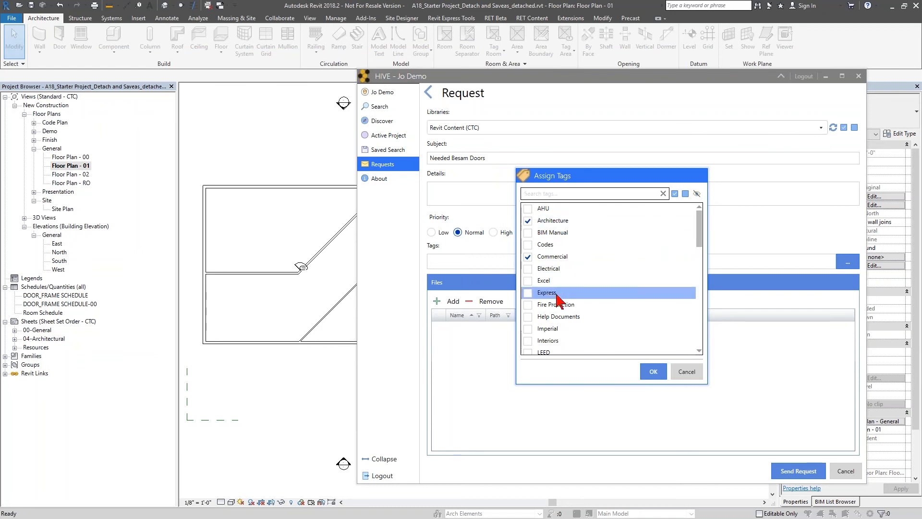
pyautogui.scroll(-1, 545, 322)
pyautogui.scroll(-3, 543, 316)
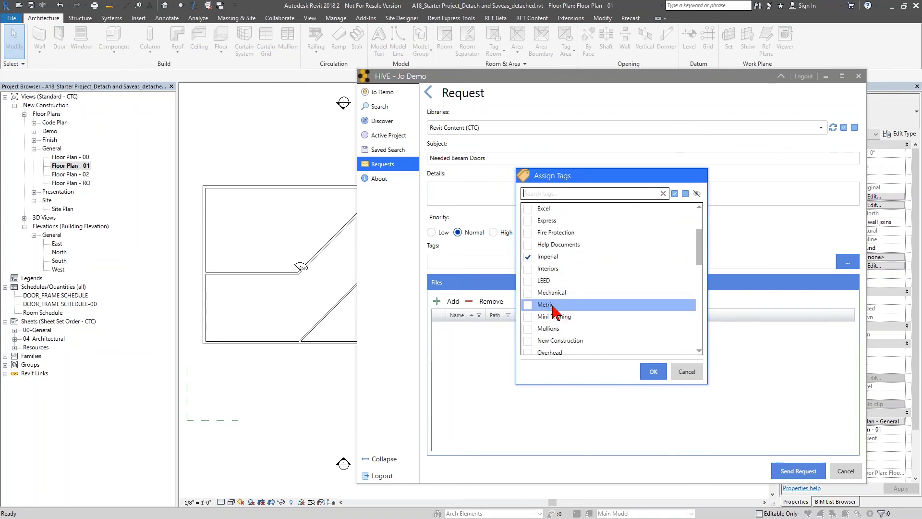
pyautogui.scroll(-4, 556, 326)
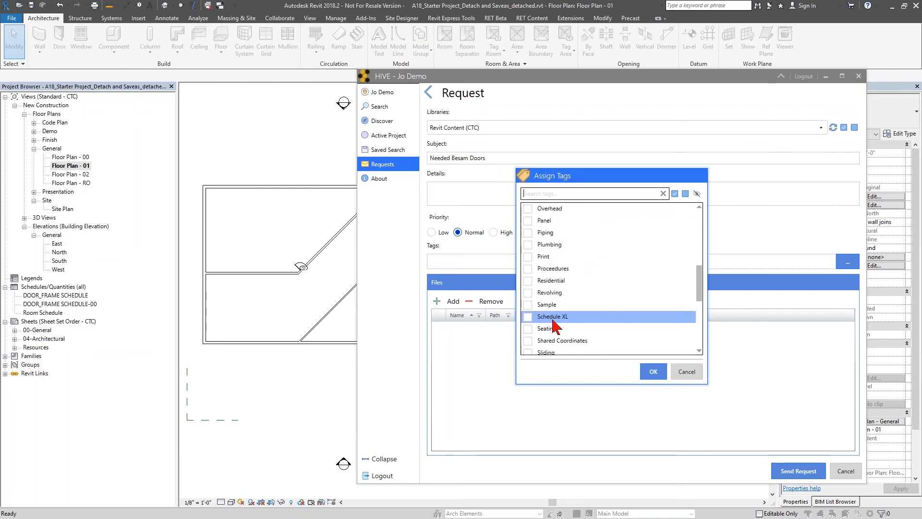
pyautogui.click(528, 280)
pyautogui.click(655, 372)
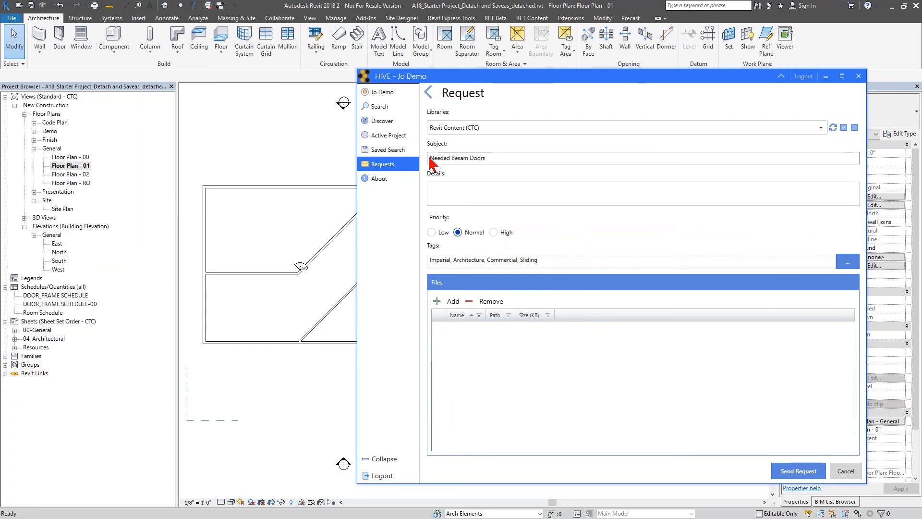
# - Send the Besam doors request and select it in the list of requests
pyautogui.moveTo(487, 163); pyautogui.dragTo(437, 167)
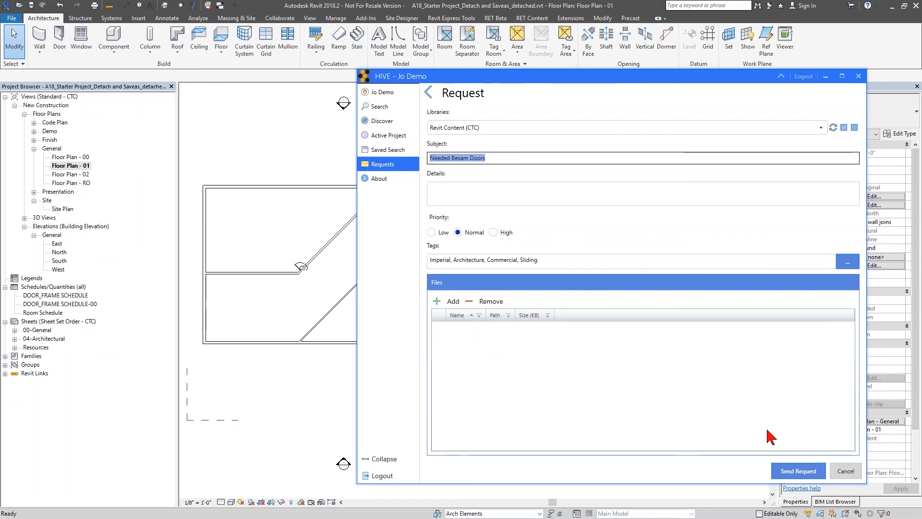
pyautogui.click(781, 469)
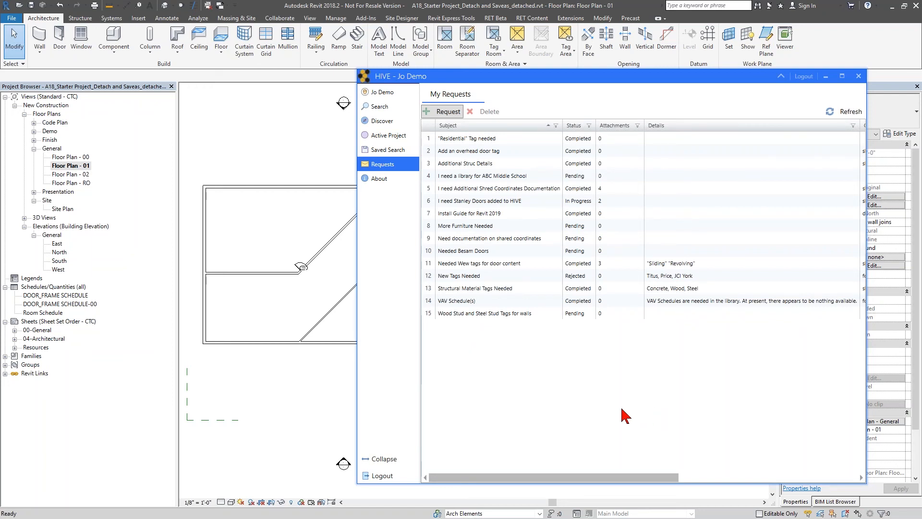
pyautogui.click(472, 214)
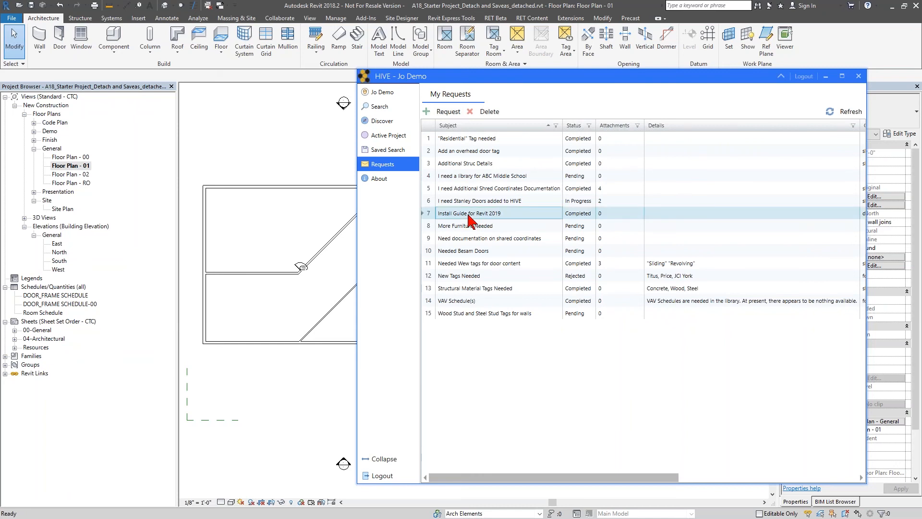
pyautogui.click(465, 255)
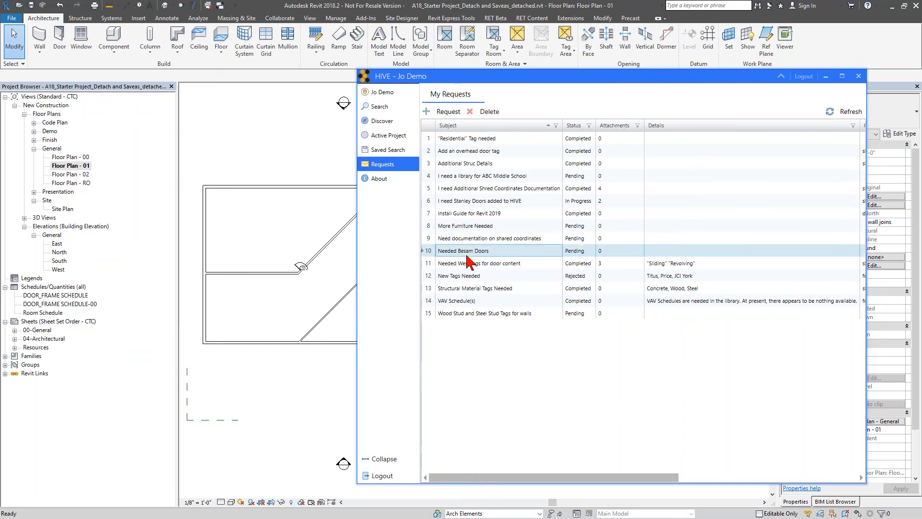